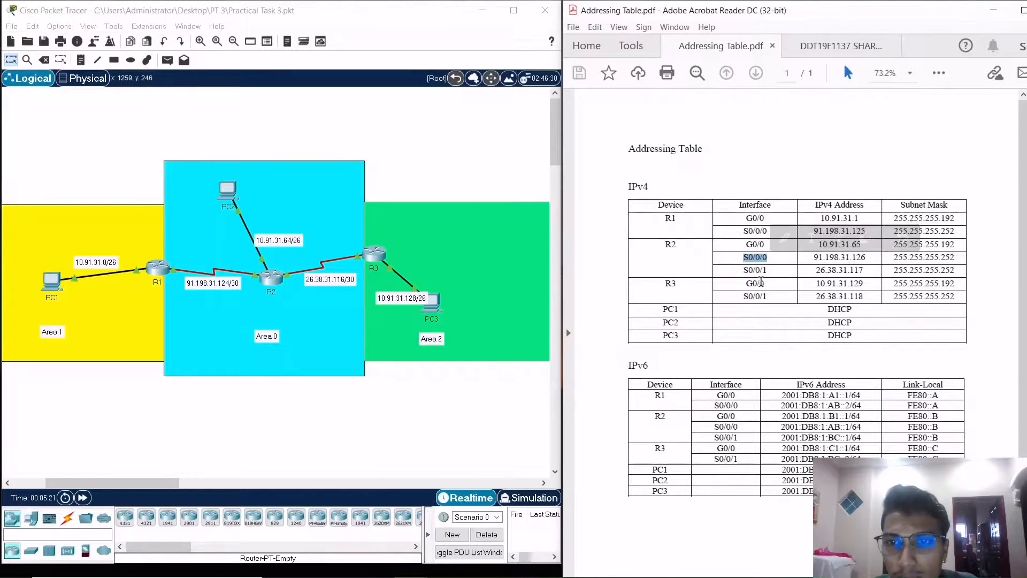
# Review the IPv4 addressing table entries for R2's S0/0/1 interface, router R3 and the DHCP-assigned PC1, PC2 and PC3
pyautogui.click(747, 273)
pyautogui.moveTo(745, 270); pyautogui.dragTo(754, 271)
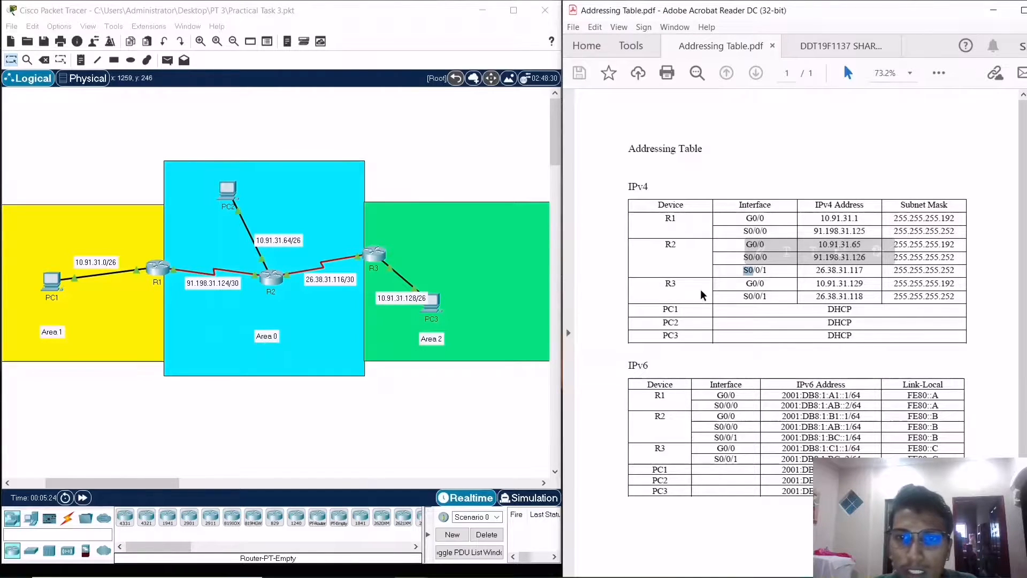
pyautogui.click(663, 283)
pyautogui.moveTo(662, 283); pyautogui.dragTo(677, 284)
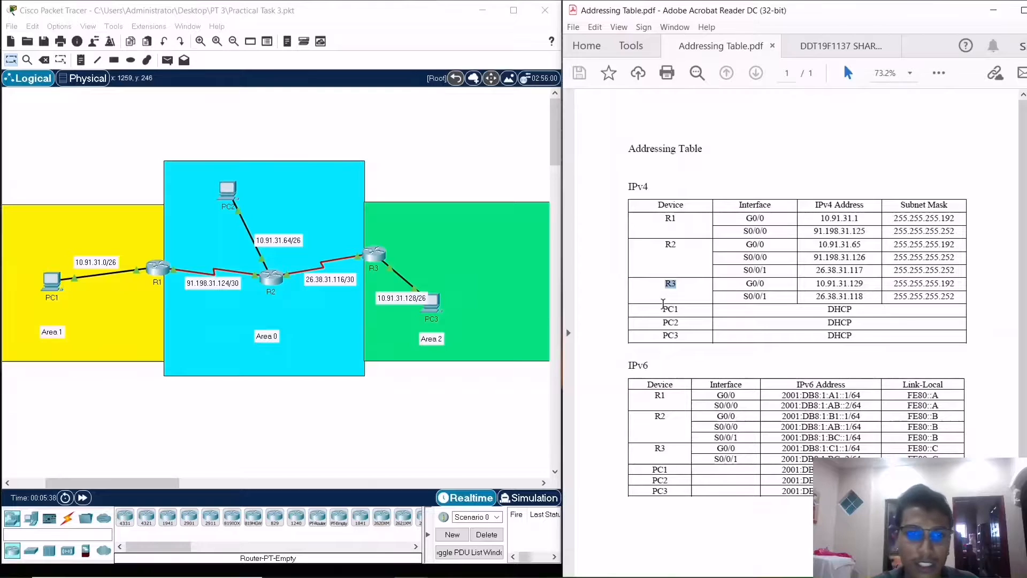
pyautogui.moveTo(683, 336); pyautogui.dragTo(663, 314)
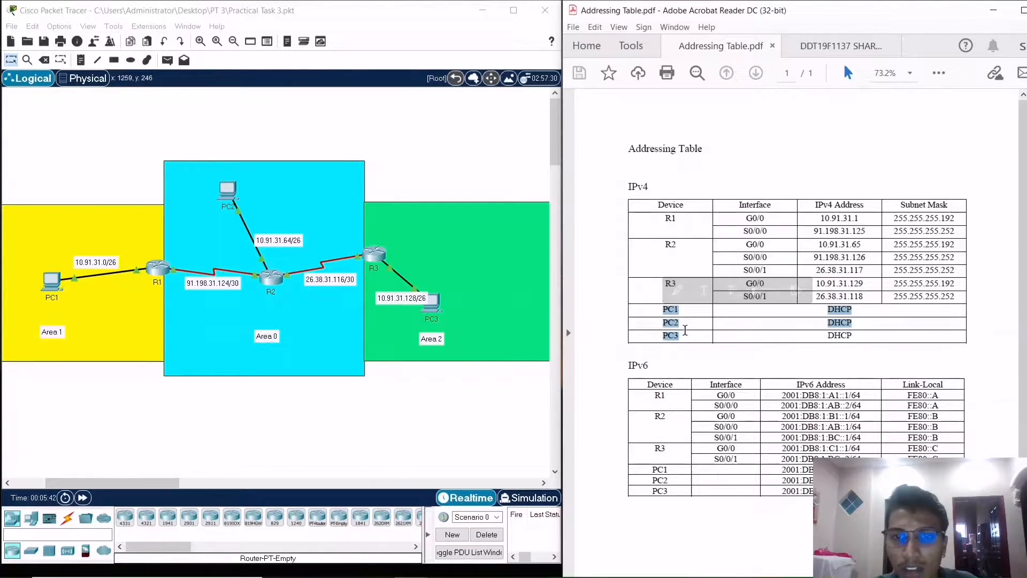
pyautogui.click(694, 353)
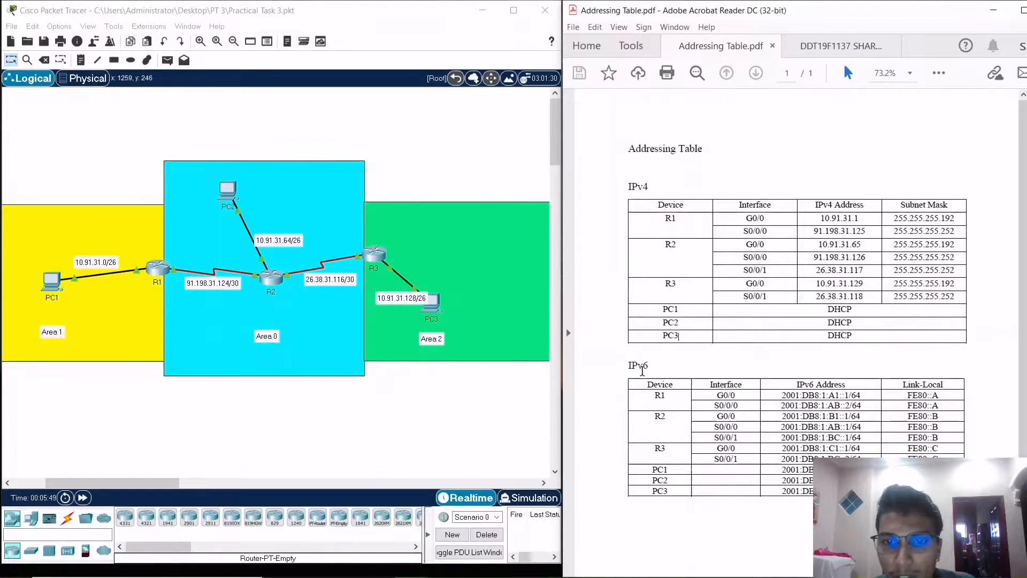
# Review the IPv6 addressing table and its address column, and bring up the practical task document with the multi-area OSPF rubric
pyautogui.moveTo(649, 386); pyautogui.dragTo(944, 495)
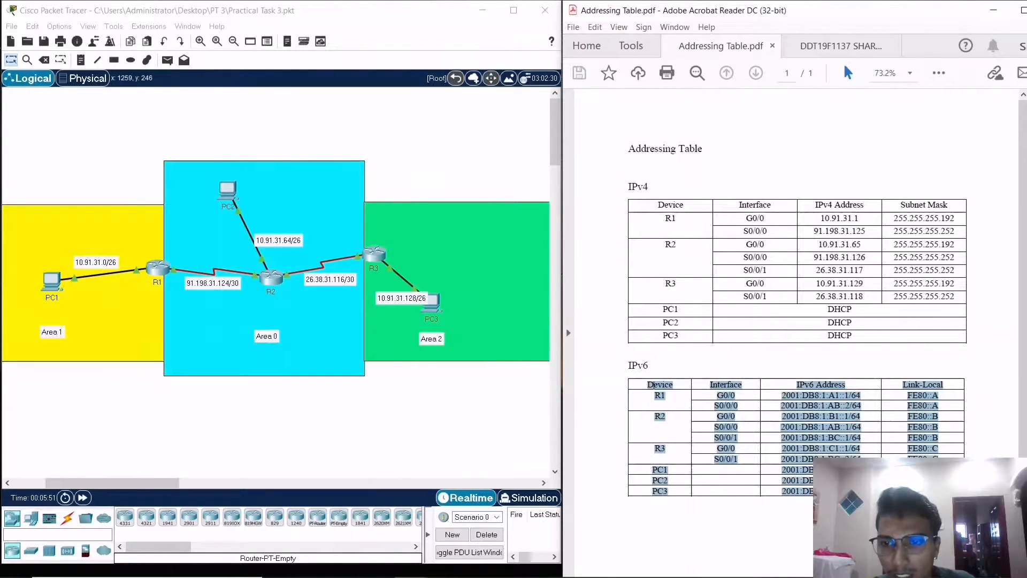
pyautogui.click(945, 495)
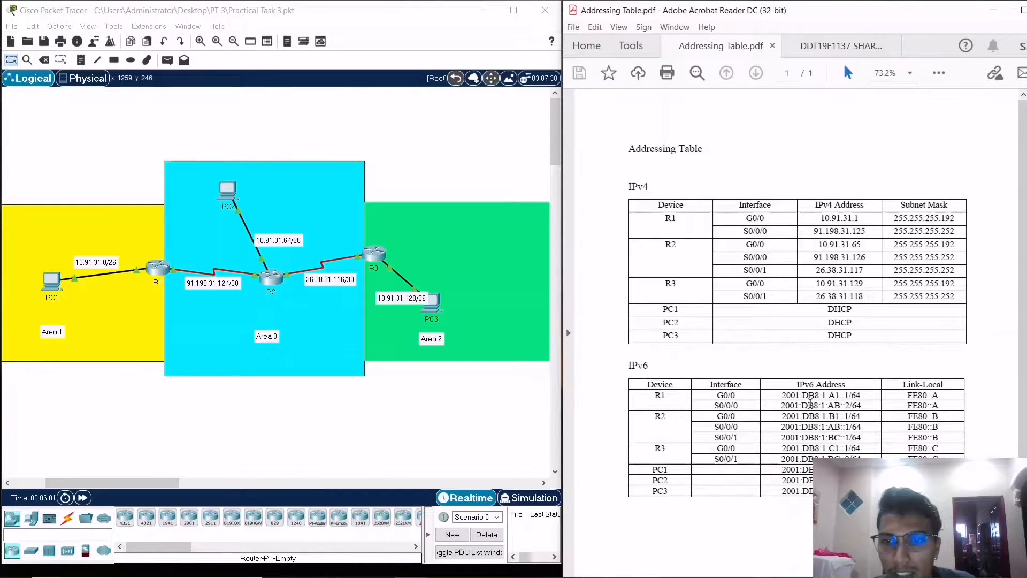
pyautogui.moveTo(795, 385); pyautogui.dragTo(854, 385)
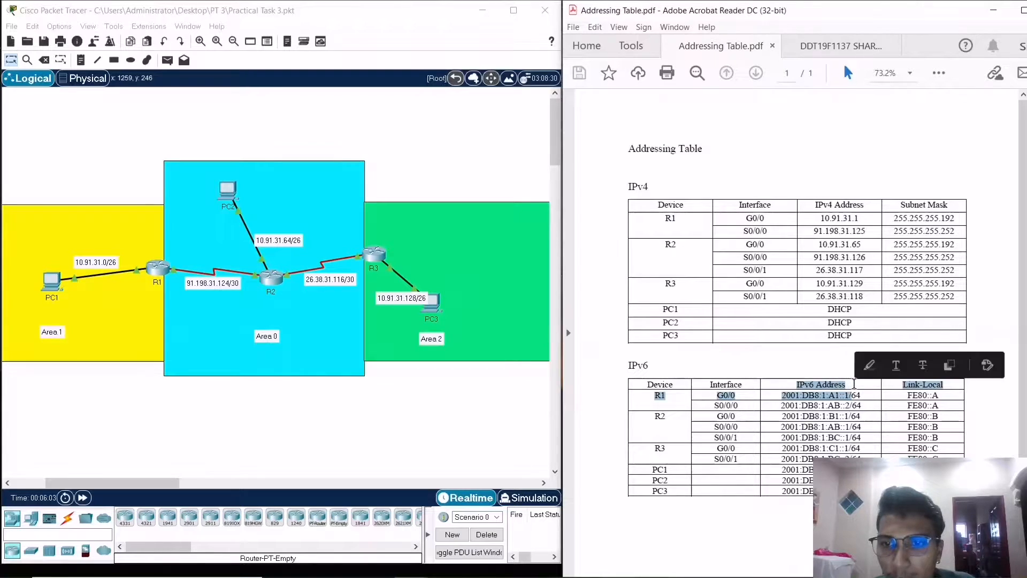
pyautogui.click(867, 481)
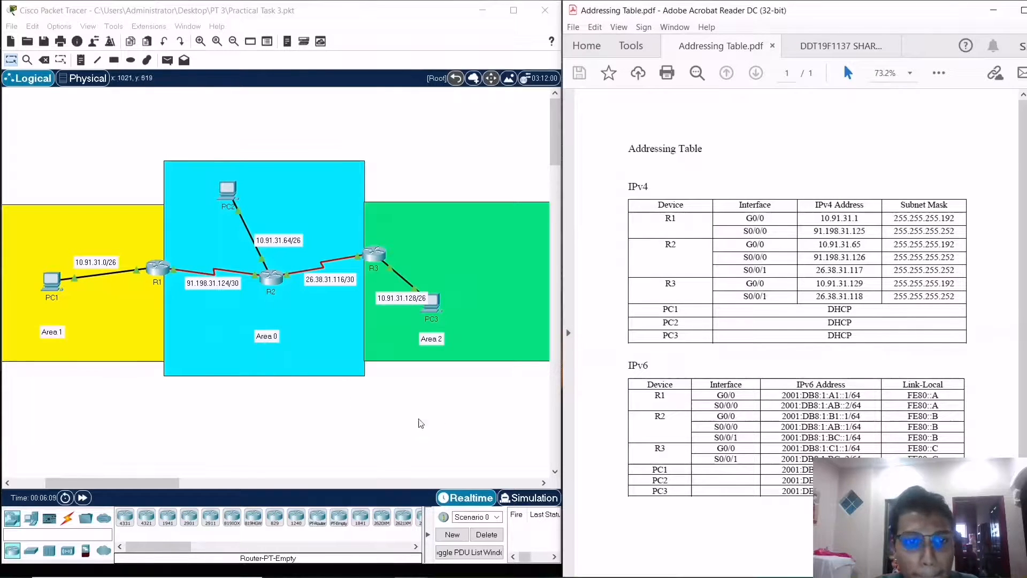
pyautogui.click(839, 45)
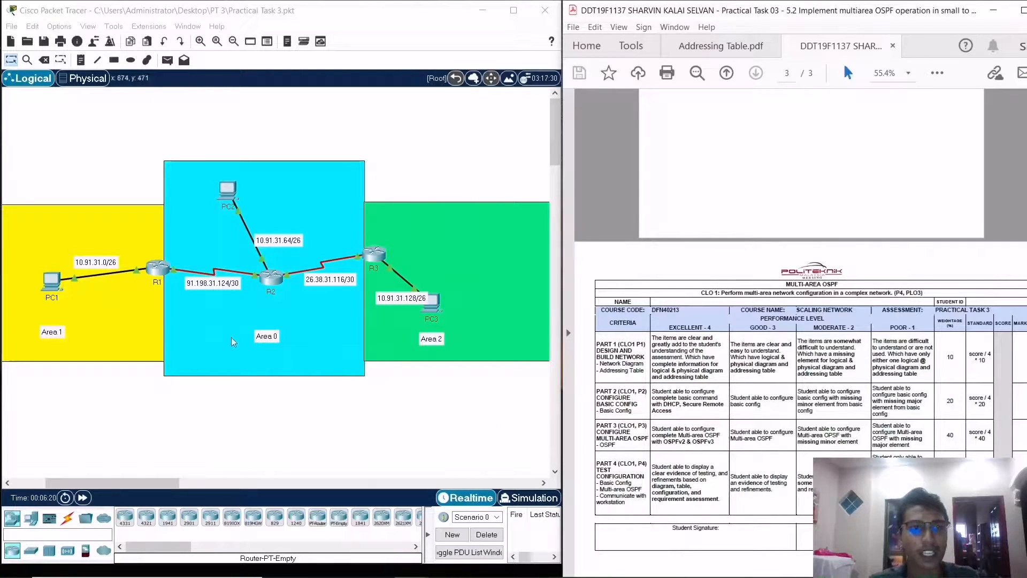
# Open router R1's command line, check the login banner and log in with the console password
pyautogui.click(157, 269)
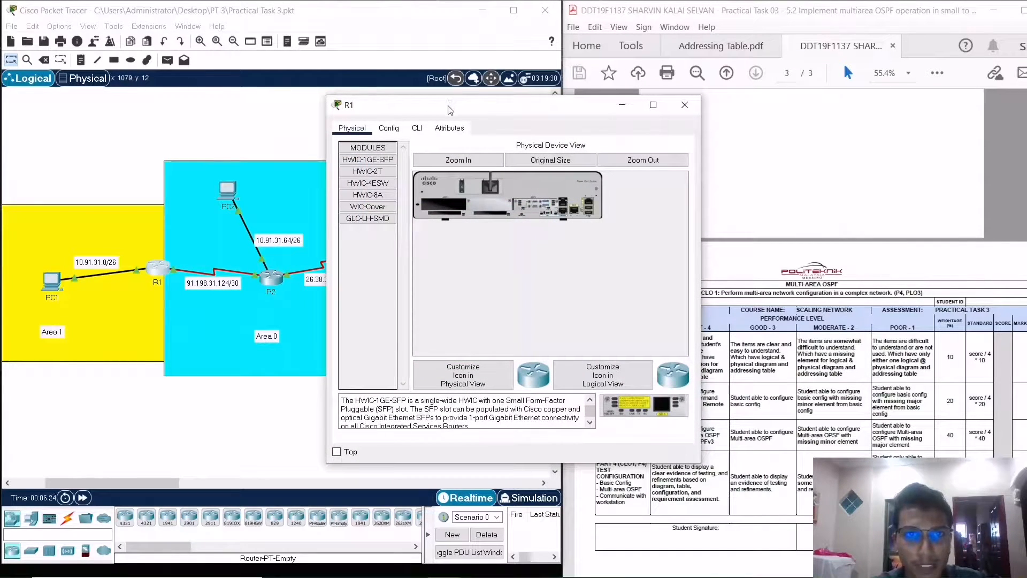
pyautogui.moveTo(449, 110); pyautogui.dragTo(293, 123)
pyautogui.click(261, 141)
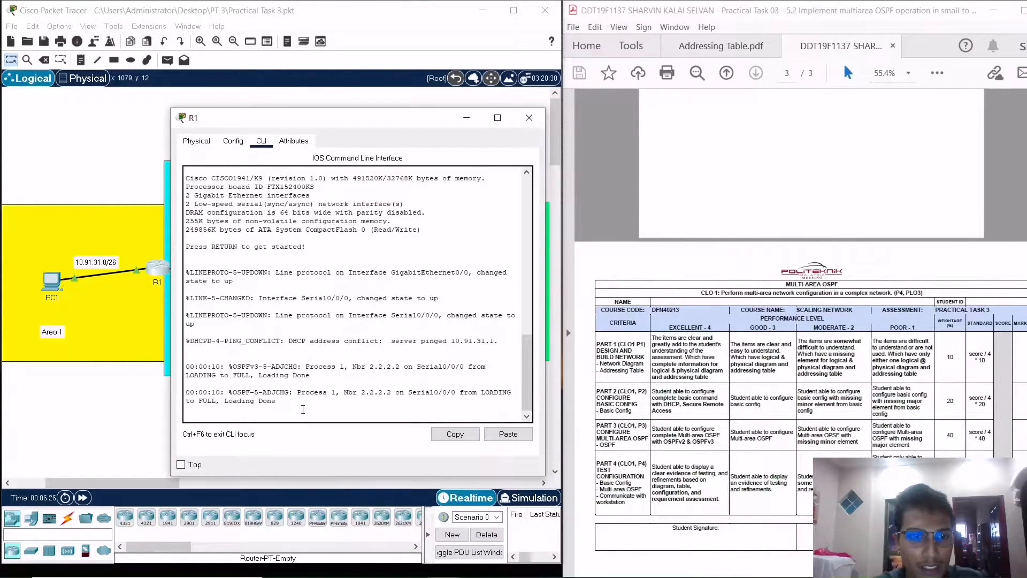
pyautogui.press('Return')
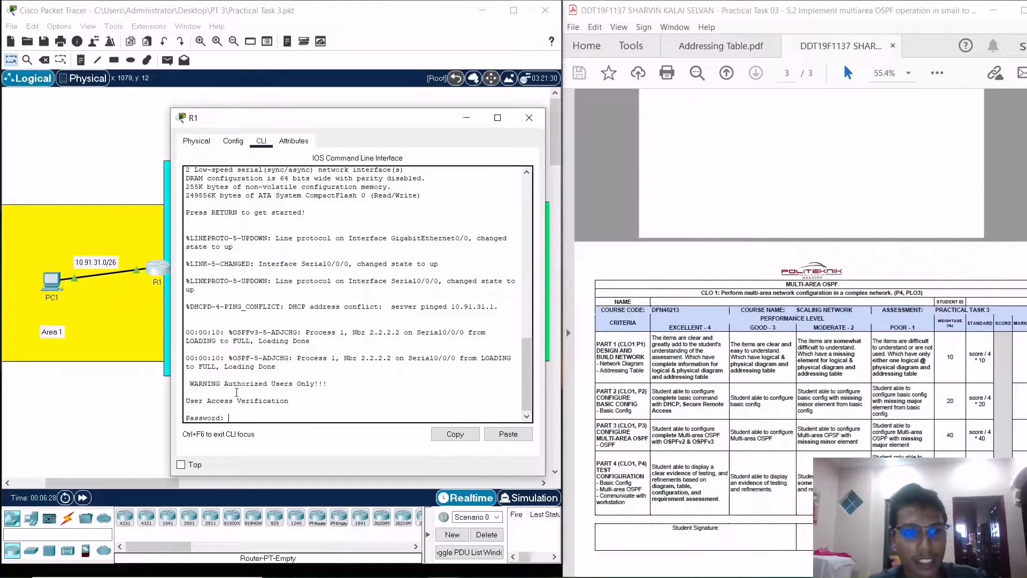
pyautogui.moveTo(186, 384); pyautogui.dragTo(327, 386)
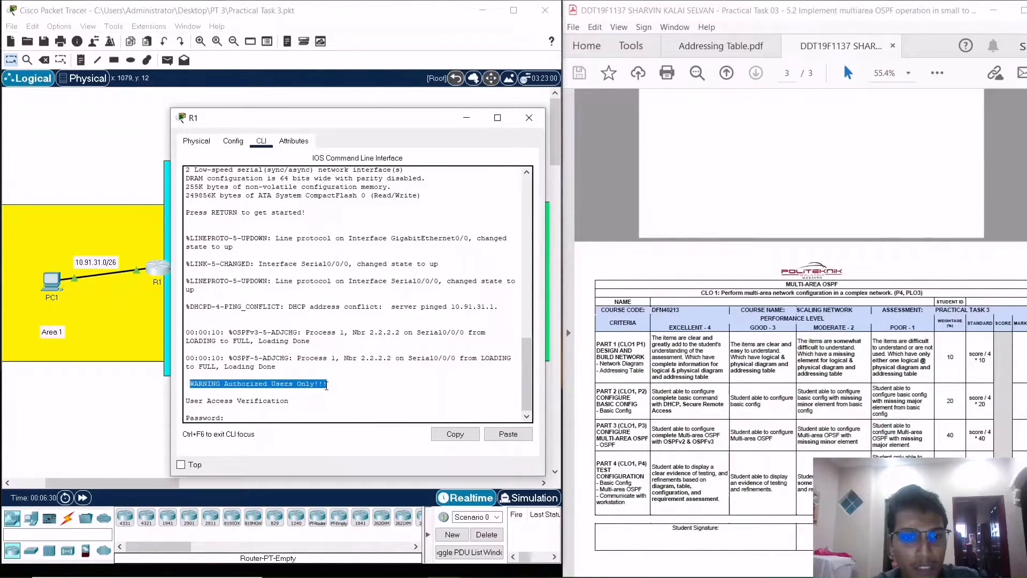
pyautogui.click(232, 415)
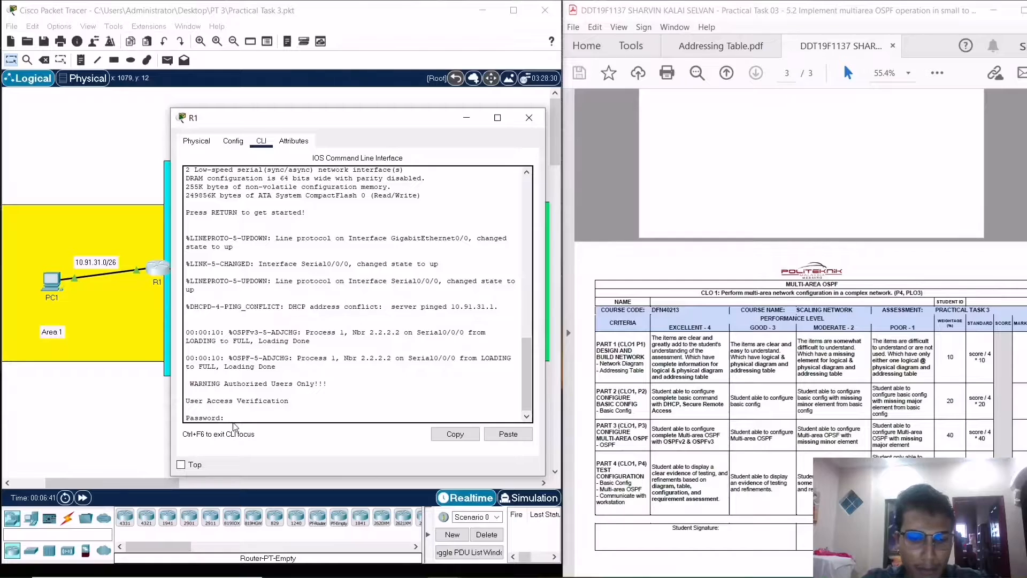
pyautogui.press('Return')
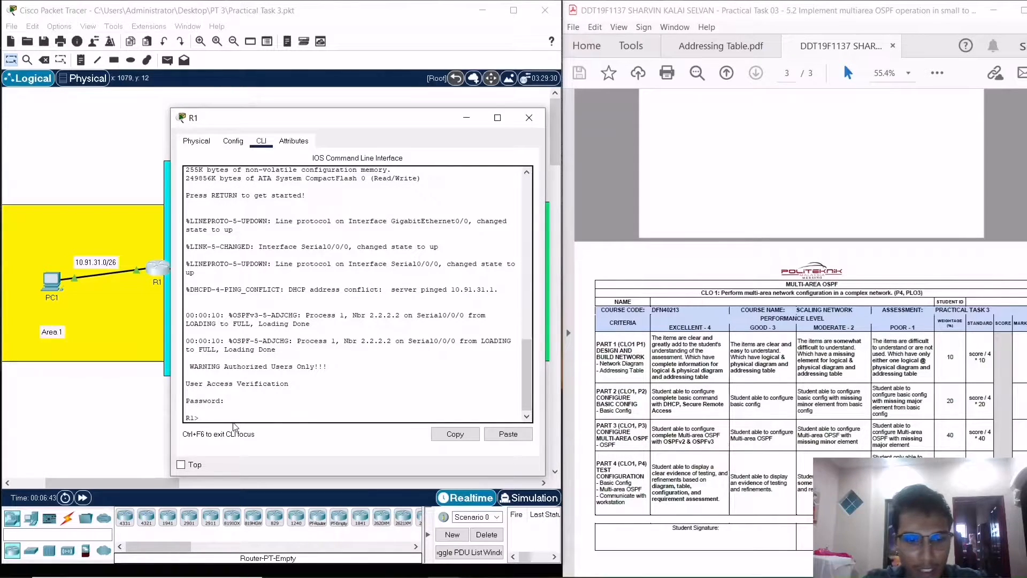
# Enter privileged EXEC mode on R1 with the en command and the enable password
pyautogui.write('en')
pyautogui.press('Return')
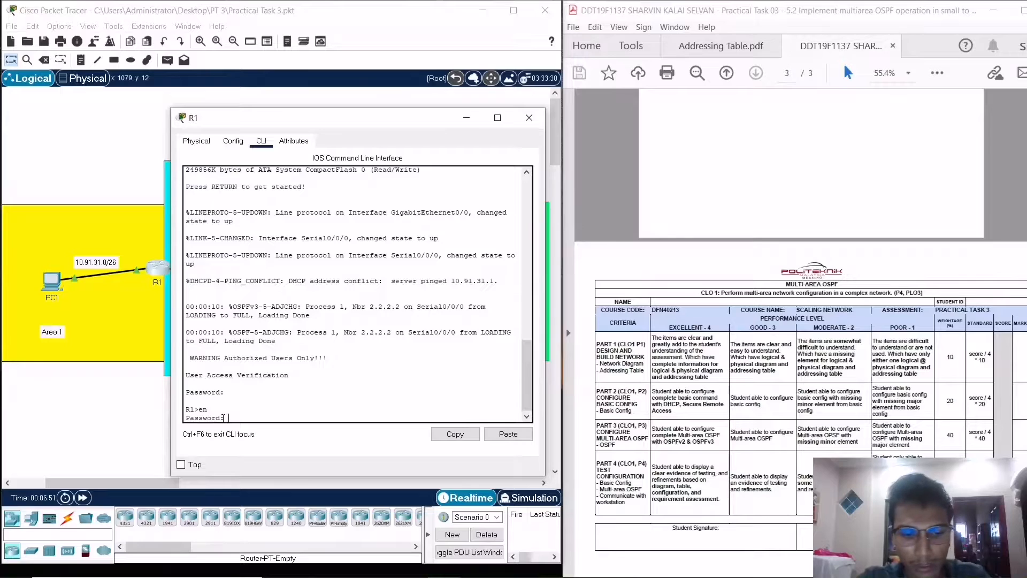
pyautogui.press('Return')
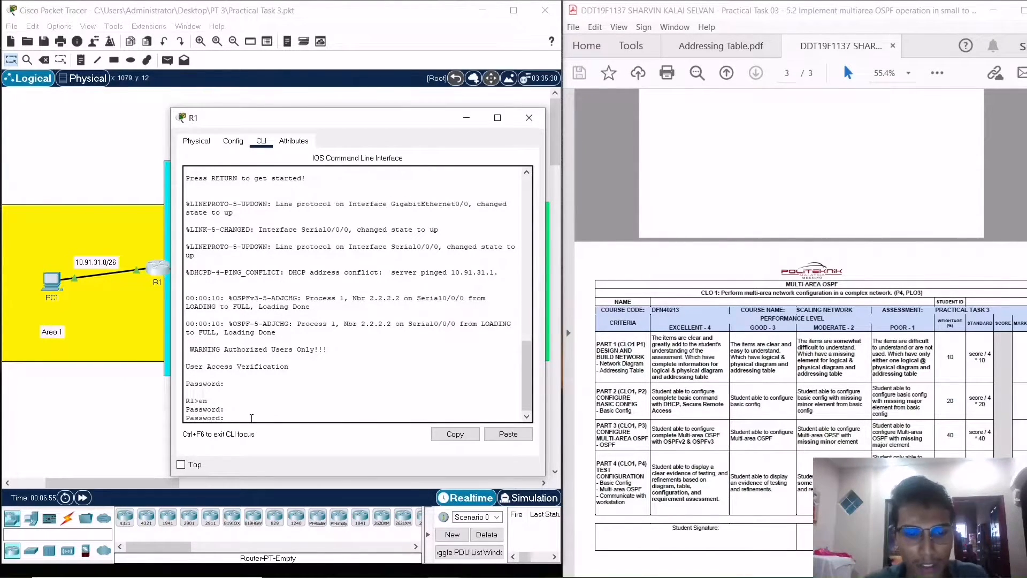
pyautogui.press('Return')
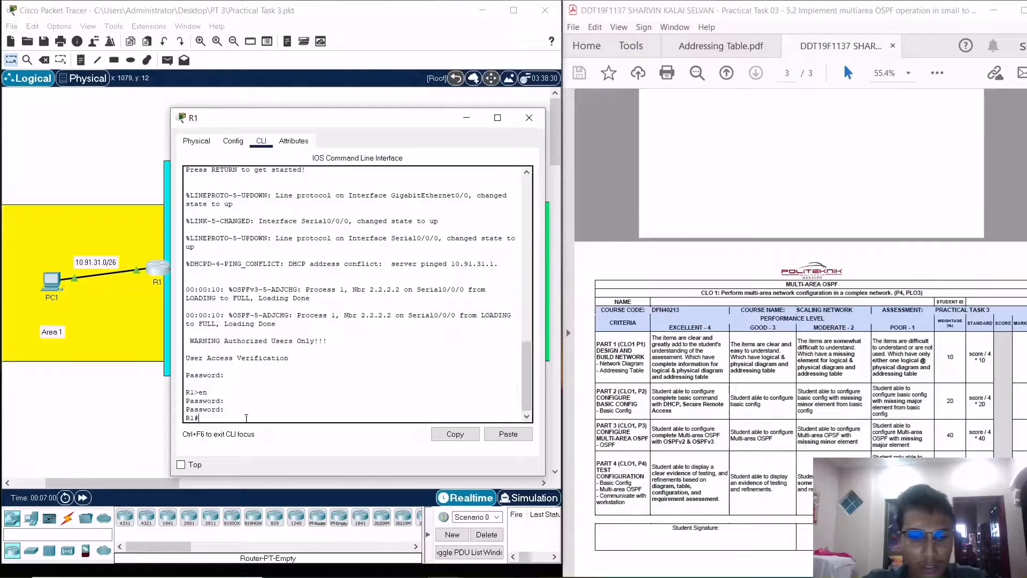
# Display R1's entire running configuration with the sh run command
pyautogui.write('shs')
pyautogui.press('BackSpace')
pyautogui.write('run')
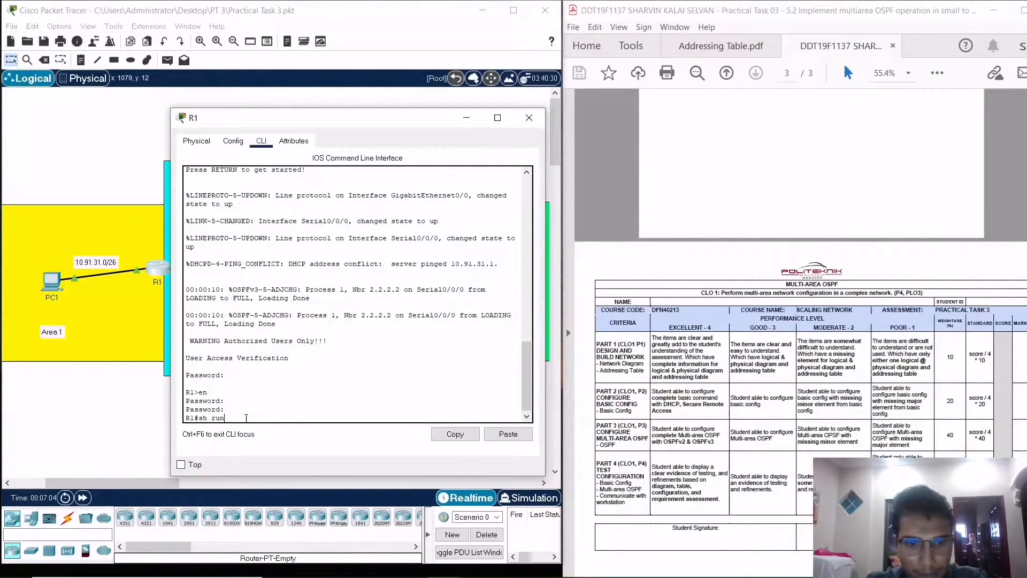
pyautogui.press('Return')
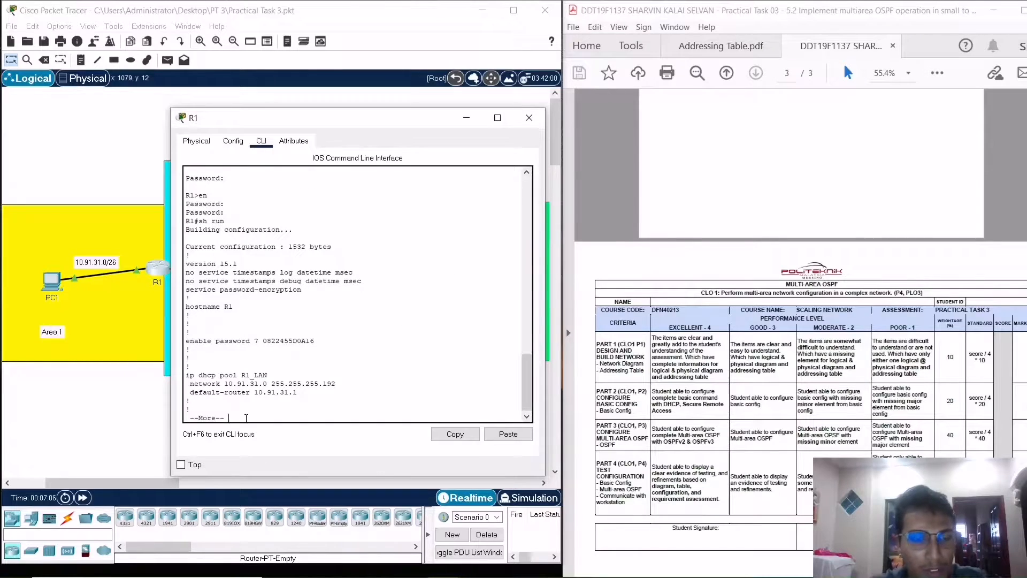
pyautogui.press('space')
pyautogui.press('space')
pyautogui.press('space')
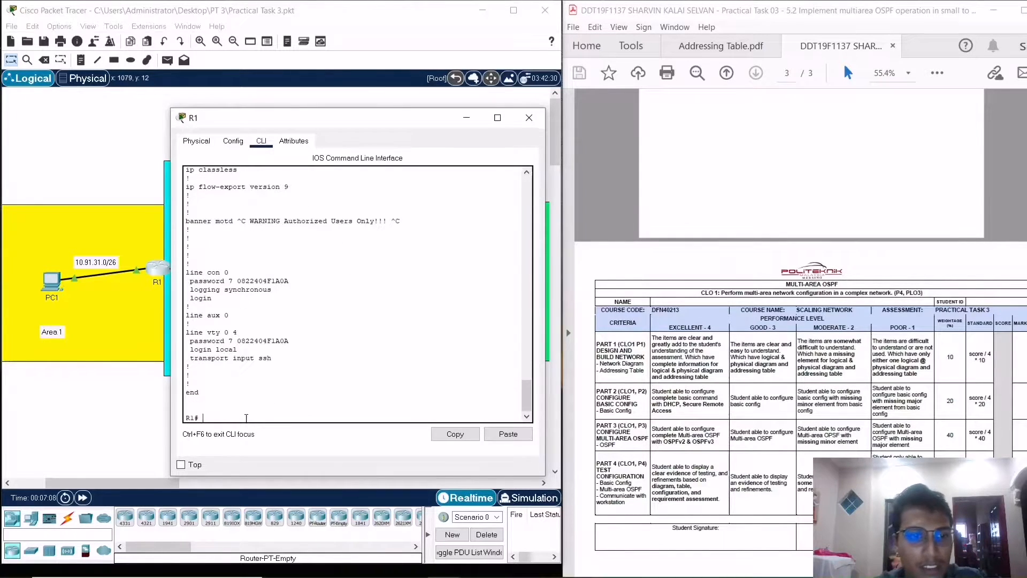
# Examine the service password-encryption line near the start of R1's running configuration
pyautogui.scroll(4, 246, 418)
pyautogui.scroll(15, 304, 303)
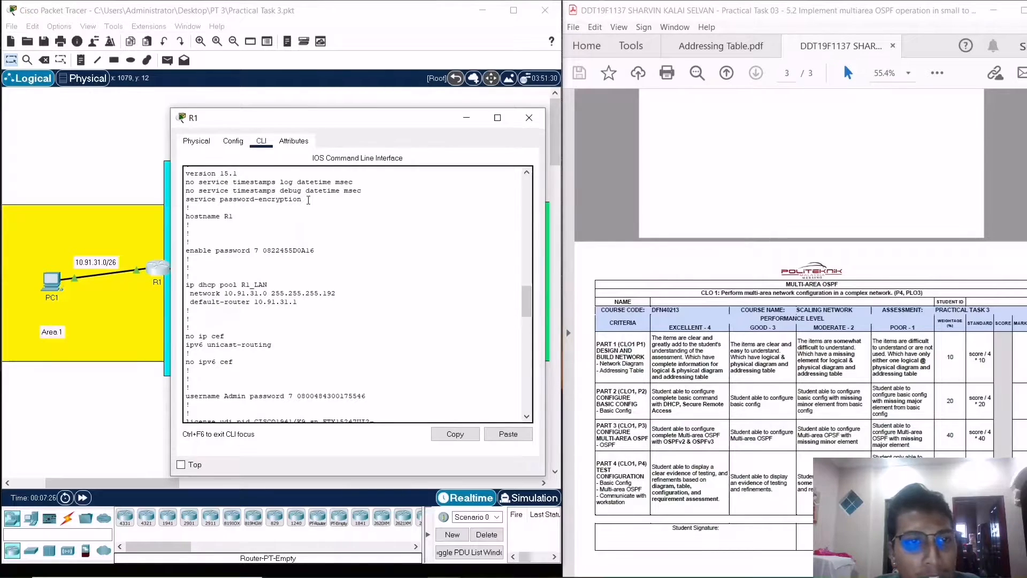
pyautogui.doubleClick(186, 199)
pyautogui.click(187, 199)
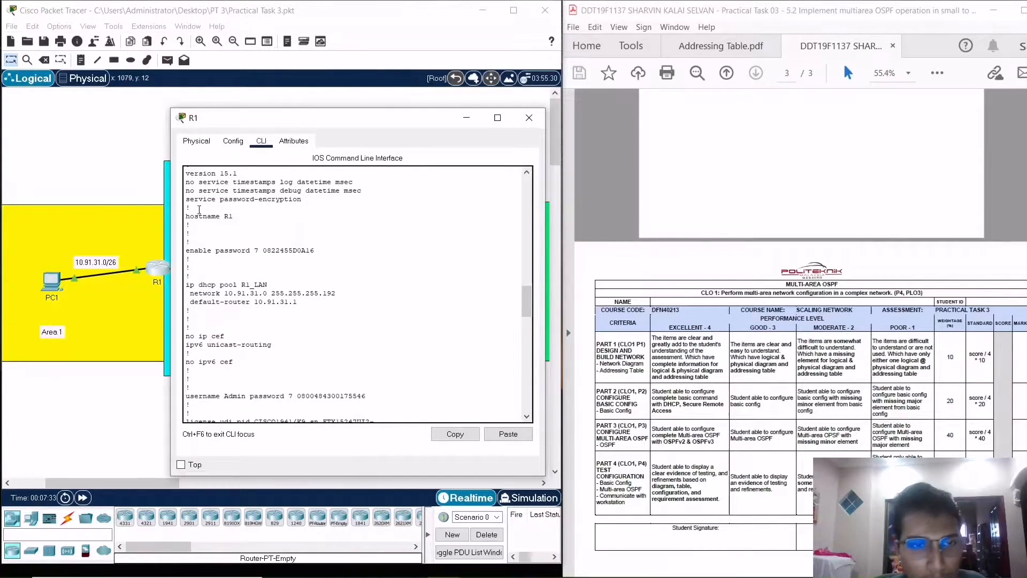
# Examine the banner motd line and the console and vty line settings in R1's running configuration
pyautogui.scroll(-2, 262, 316)
pyautogui.scroll(-1, 264, 320)
pyautogui.scroll(-1, 252, 362)
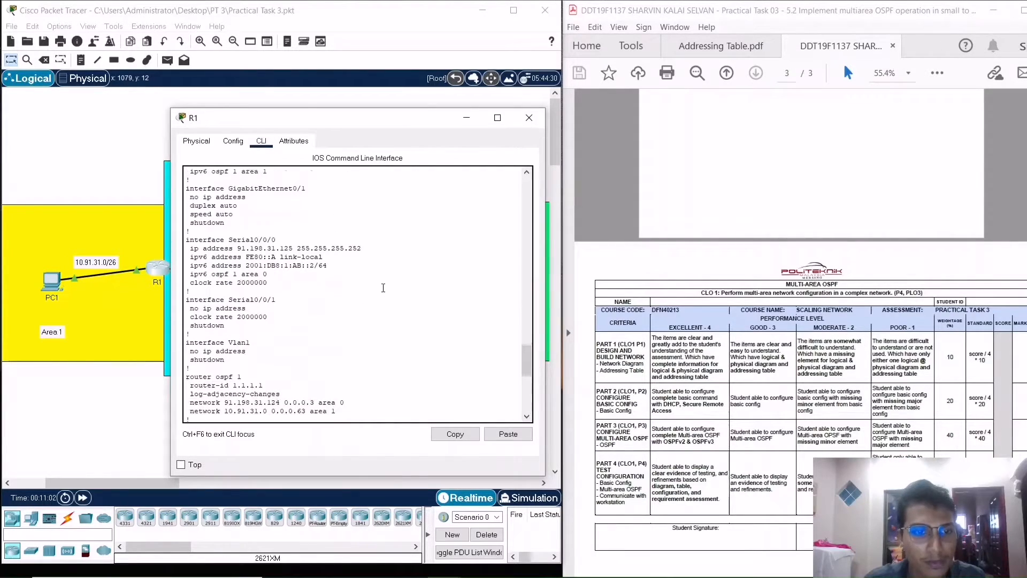
pyautogui.scroll(-8, 383, 288)
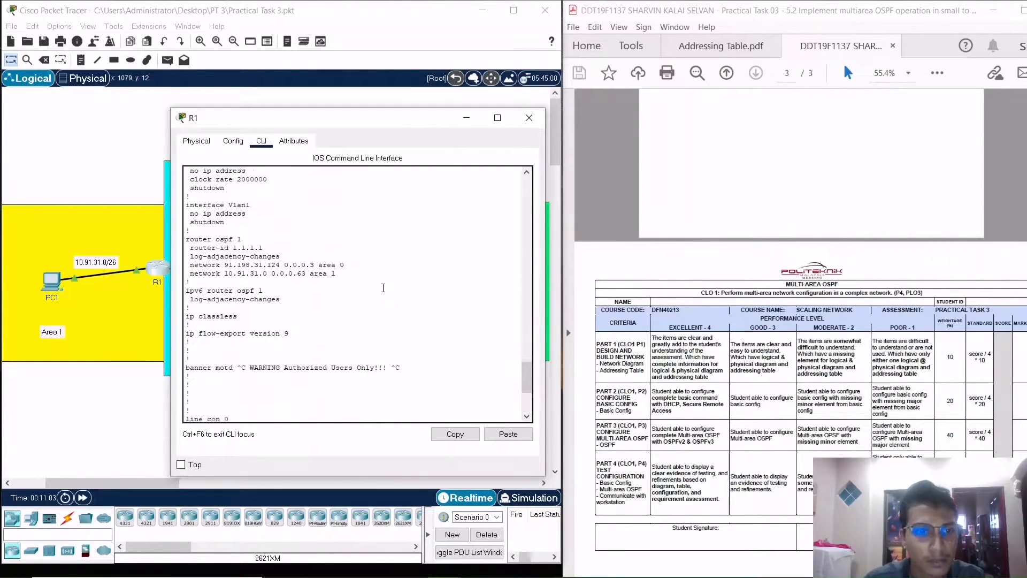
pyautogui.moveTo(400, 259); pyautogui.dragTo(181, 259)
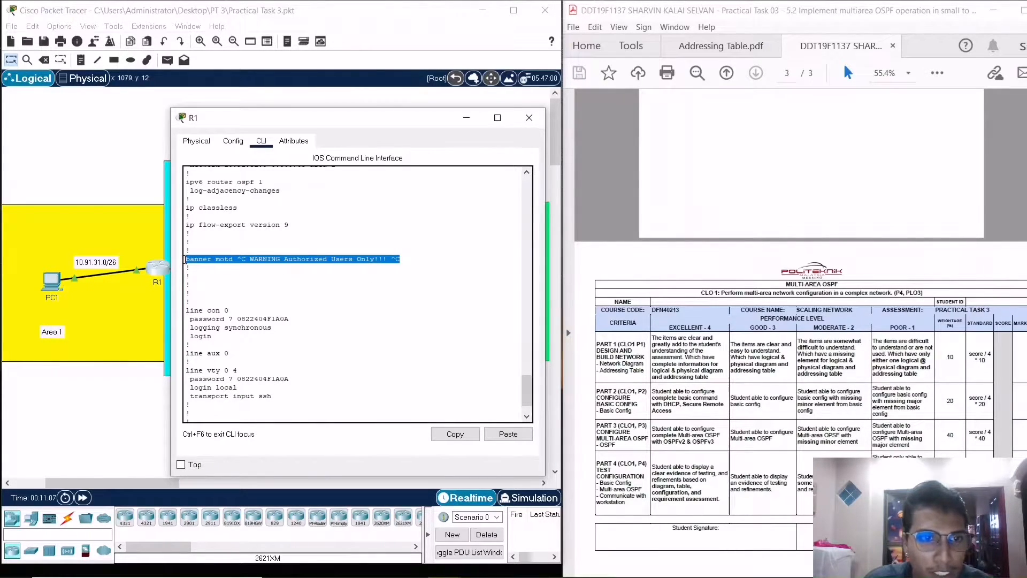
pyautogui.doubleClick(219, 334)
pyautogui.click(218, 334)
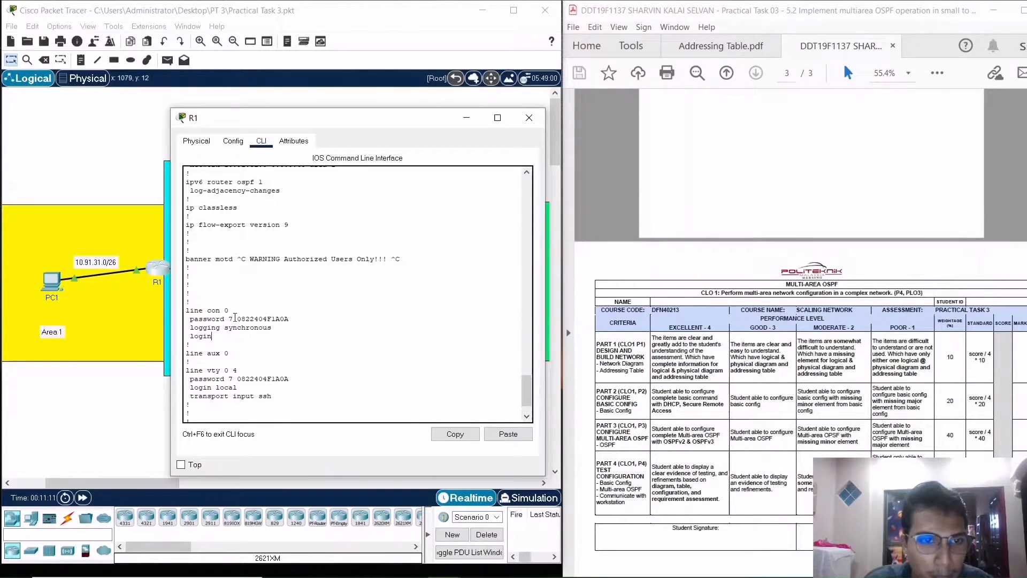
pyautogui.moveTo(289, 319); pyautogui.dragTo(240, 317)
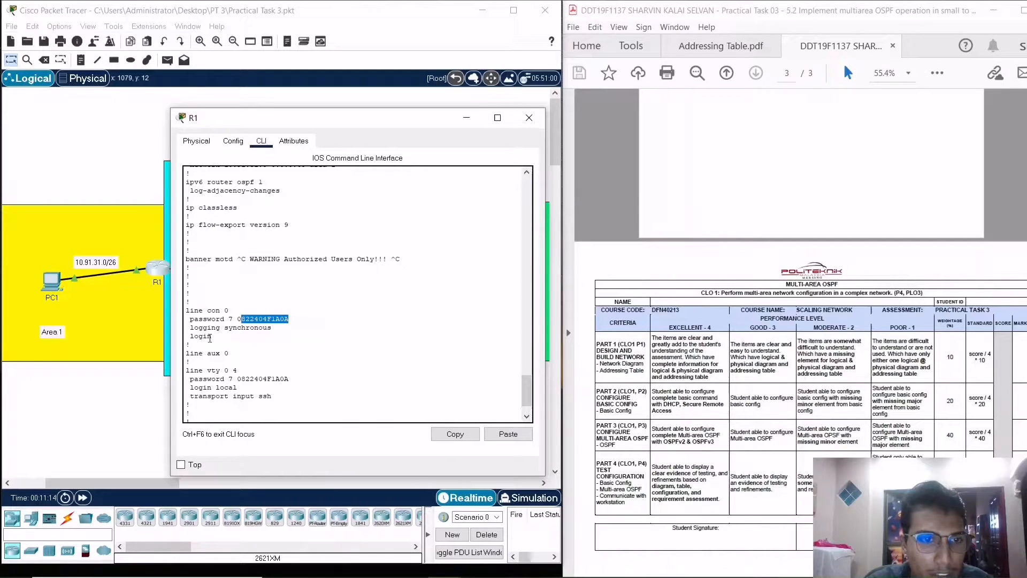
pyautogui.scroll(-2, 257, 380)
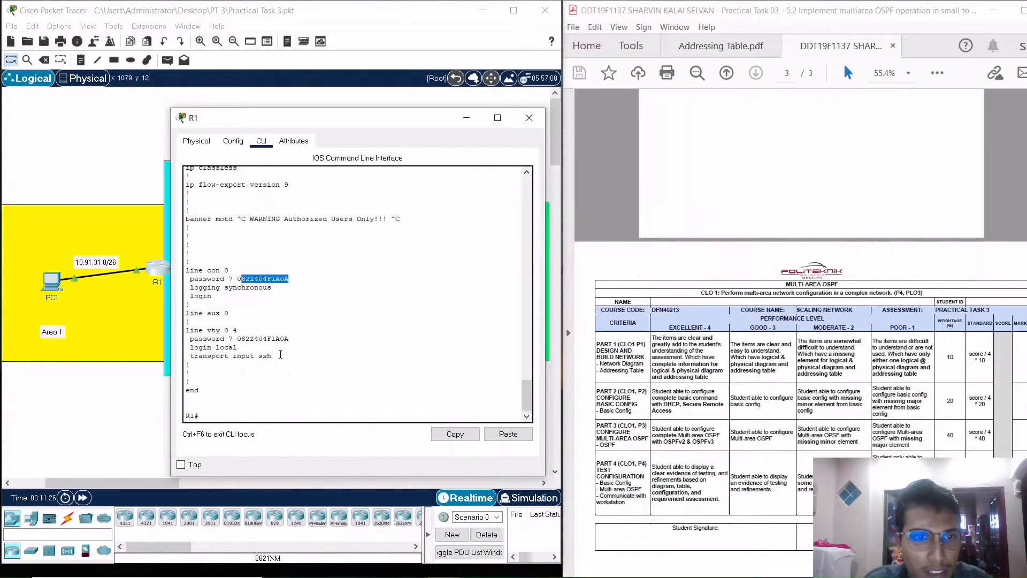
# Find and examine the SSH version, domain name and local username lines in R1's running configuration
pyautogui.scroll(10, 281, 354)
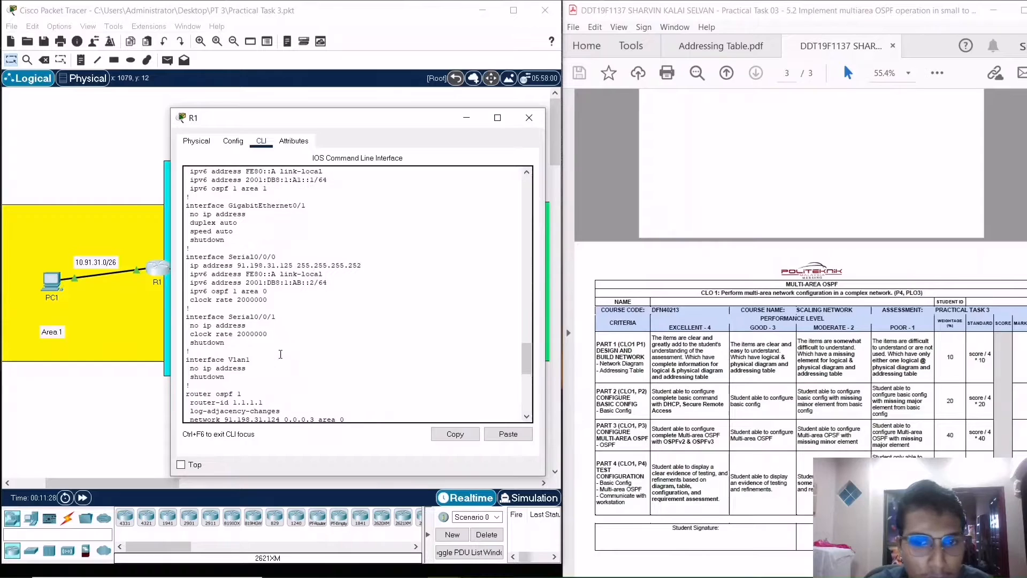
pyautogui.scroll(2, 280, 355)
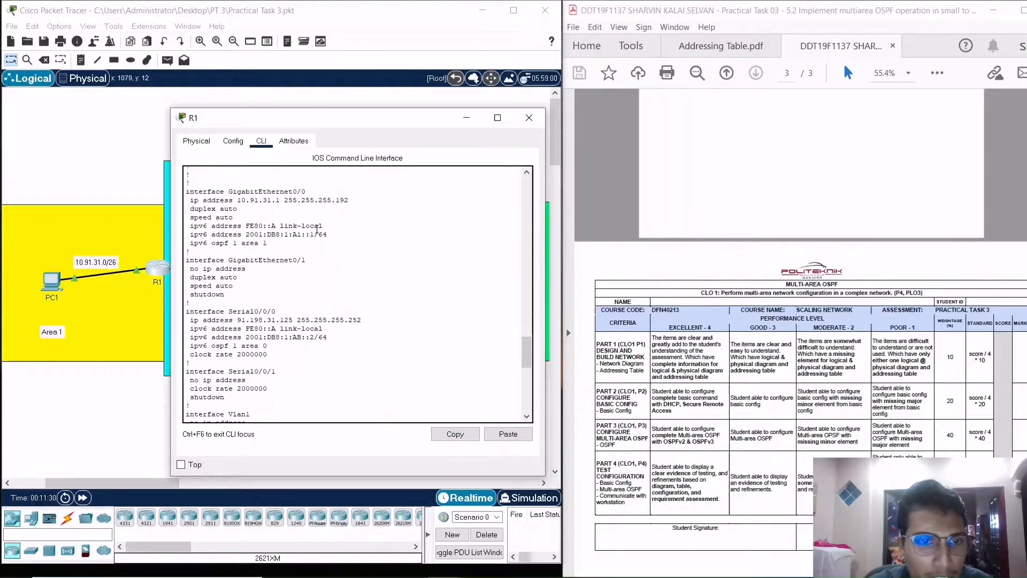
pyautogui.scroll(-13, 317, 230)
pyautogui.scroll(7, 323, 303)
pyautogui.scroll(10, 323, 302)
pyautogui.scroll(-6, 324, 303)
pyautogui.scroll(-4, 324, 302)
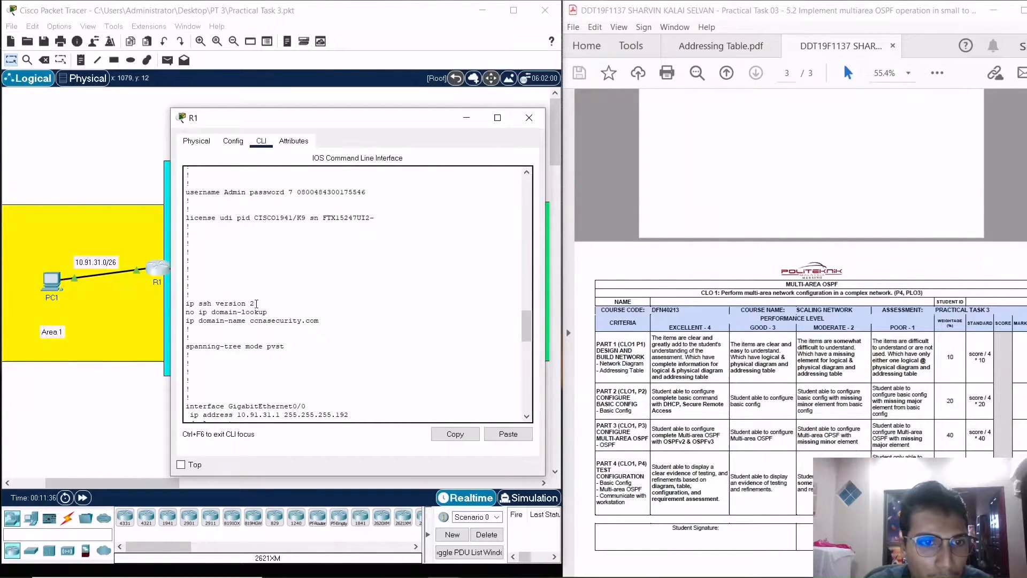
pyautogui.moveTo(256, 303); pyautogui.dragTo(183, 306)
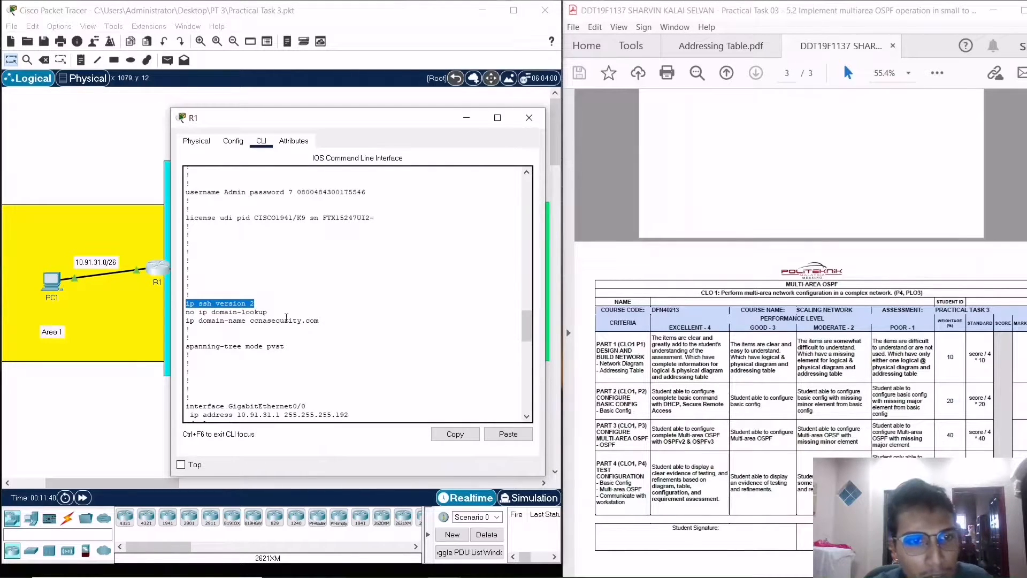
pyautogui.moveTo(322, 320); pyautogui.dragTo(185, 321)
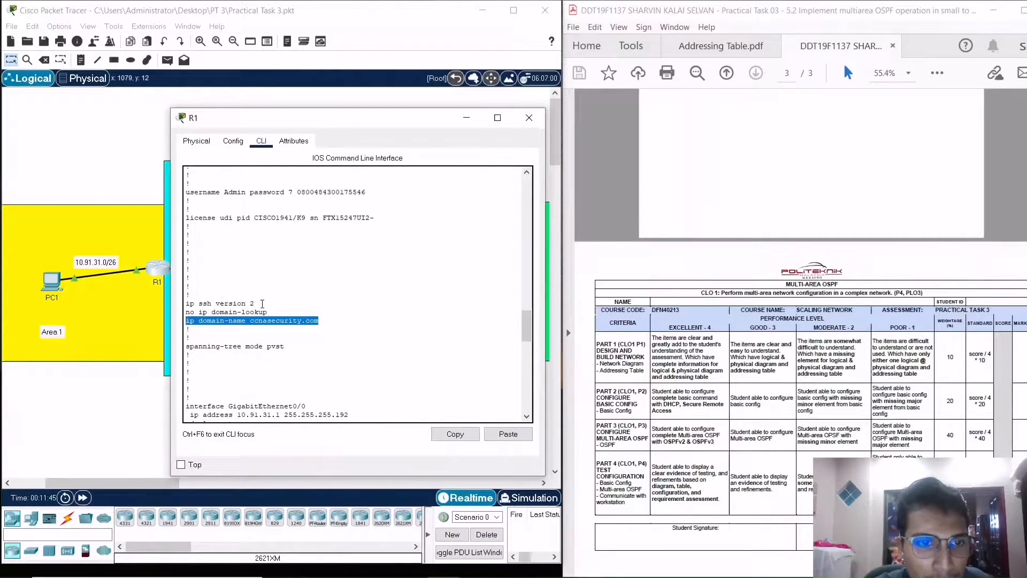
pyautogui.moveTo(191, 294)
pyautogui.mouseDown()
pyautogui.moveTo(254, 304)
pyautogui.moveTo(186, 304)
pyautogui.mouseUp()
pyautogui.scroll(2, 321, 249)
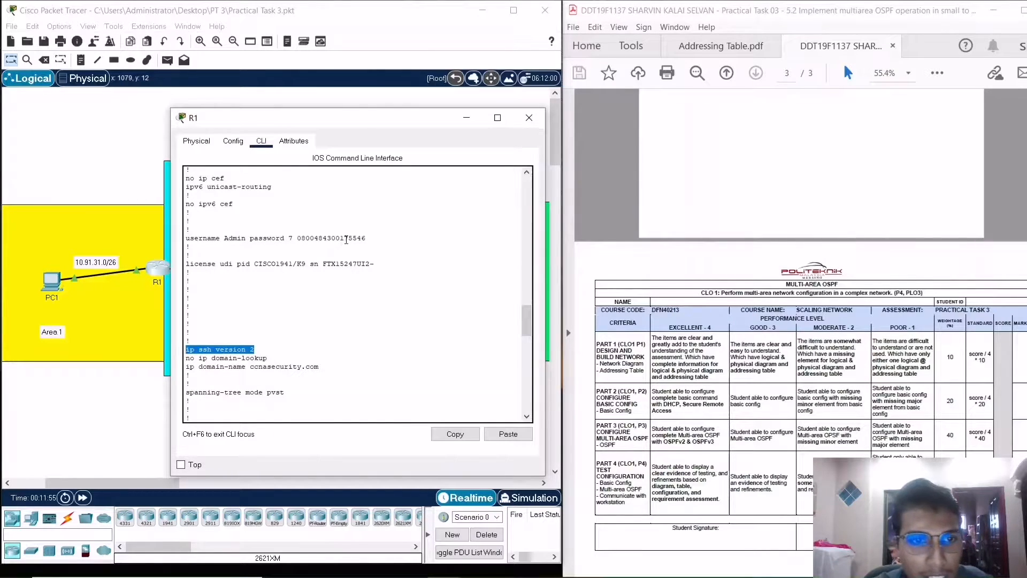
# Find and examine the no ip domain-lookup line in R1's running configuration
pyautogui.scroll(-15, 379, 345)
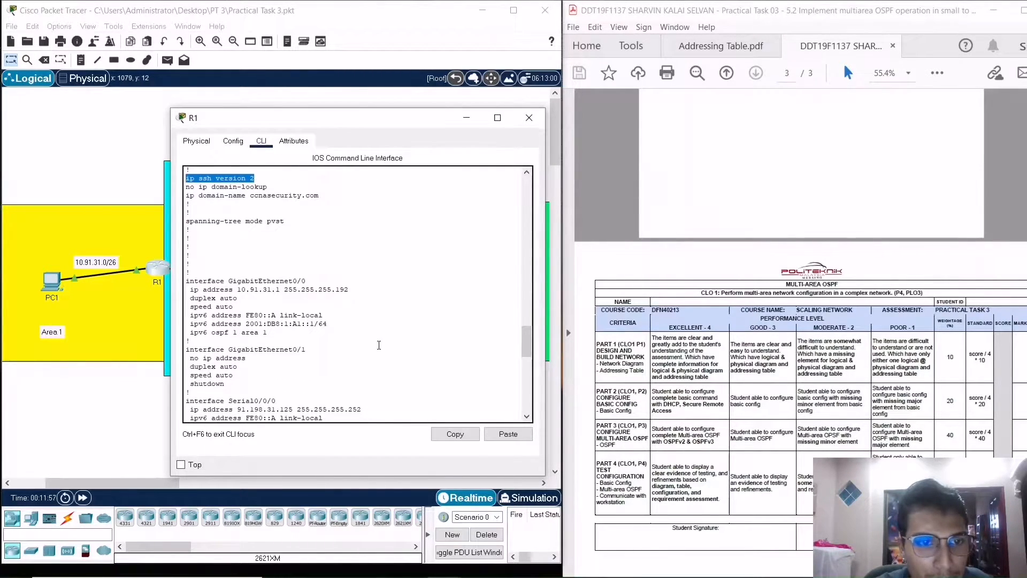
pyautogui.scroll(-2, 379, 345)
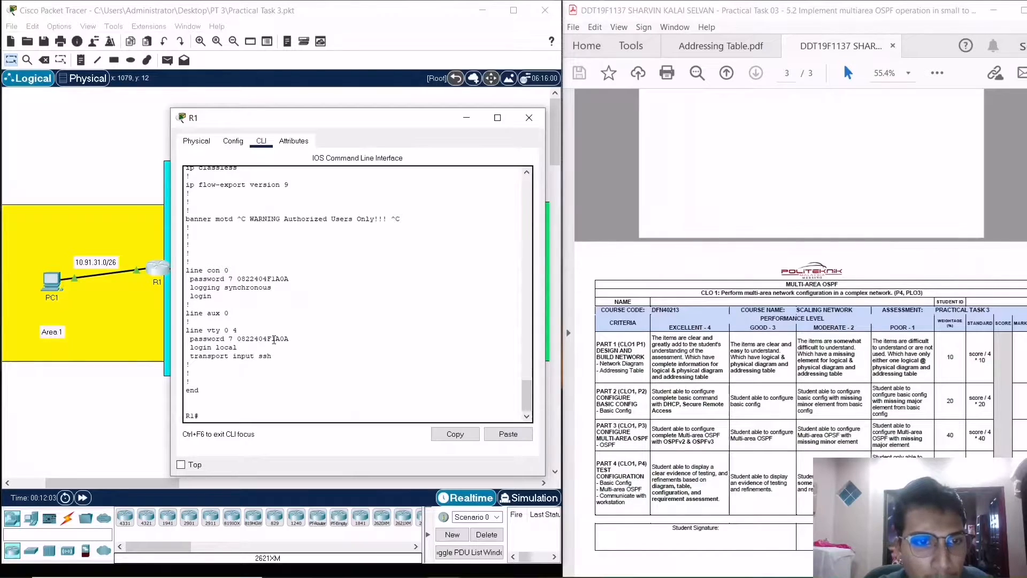
pyautogui.scroll(6, 356, 327)
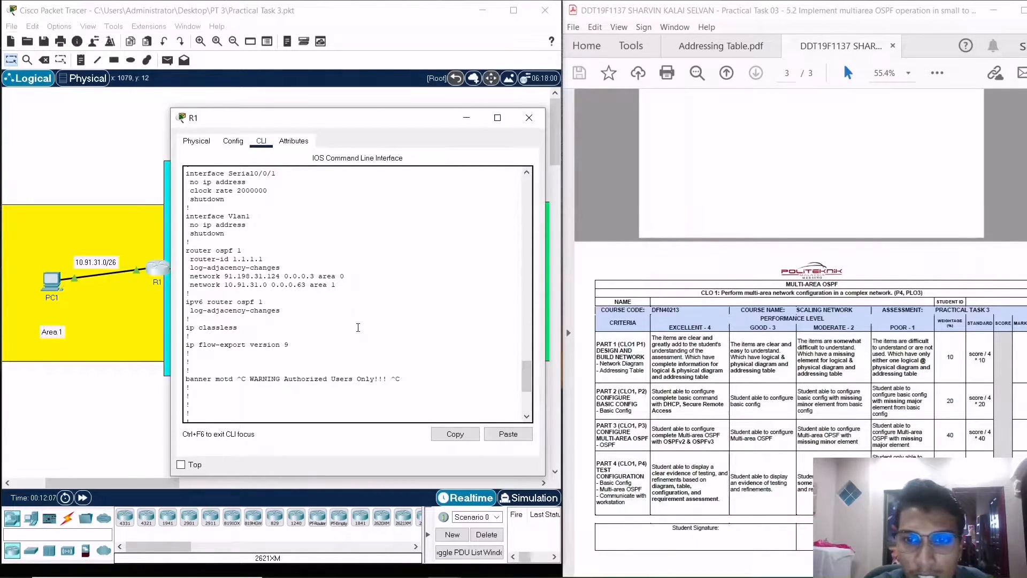
pyautogui.scroll(8, 358, 328)
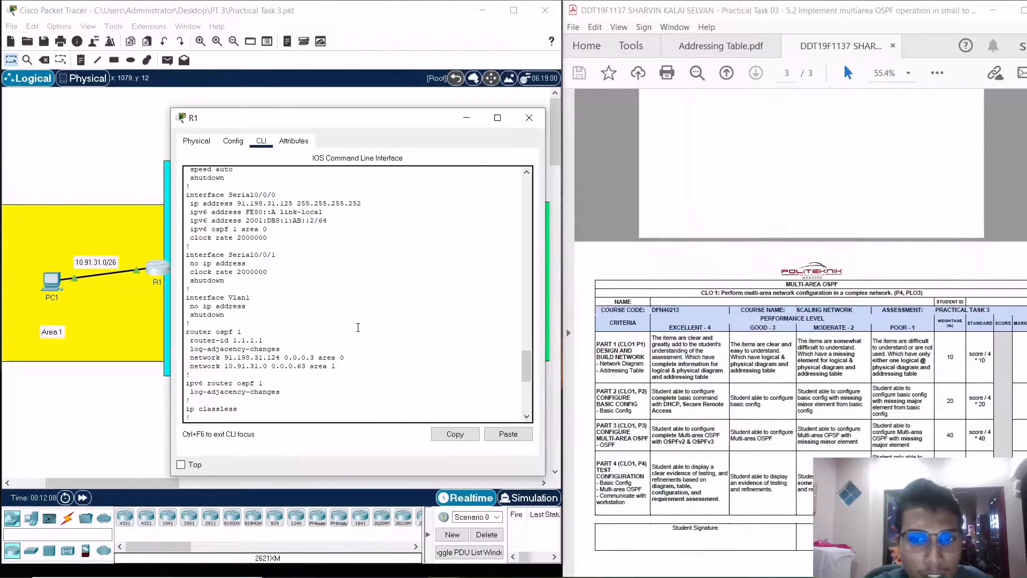
pyautogui.moveTo(527, 371); pyautogui.dragTo(527, 311)
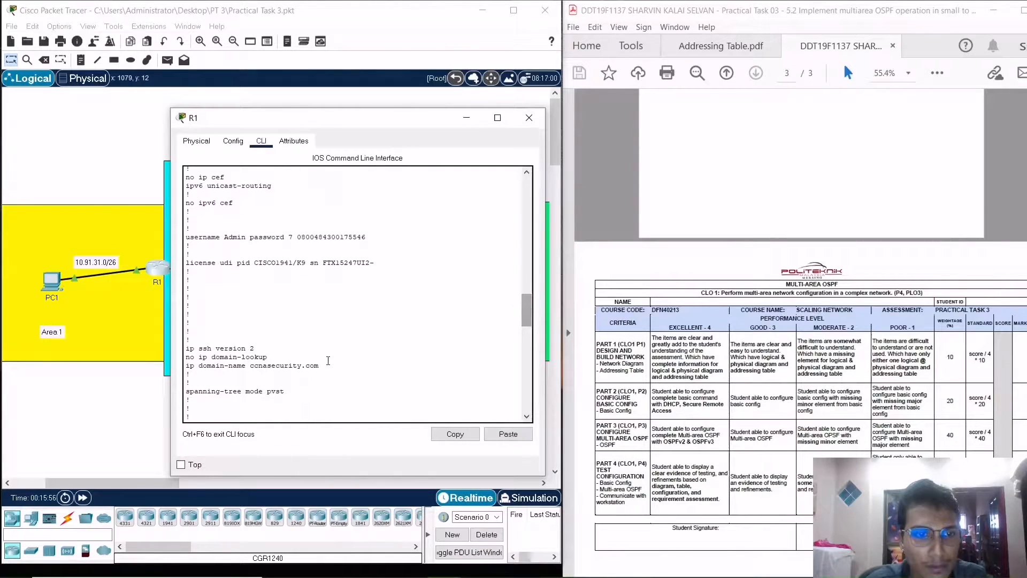
pyautogui.moveTo(267, 357); pyautogui.dragTo(189, 364)
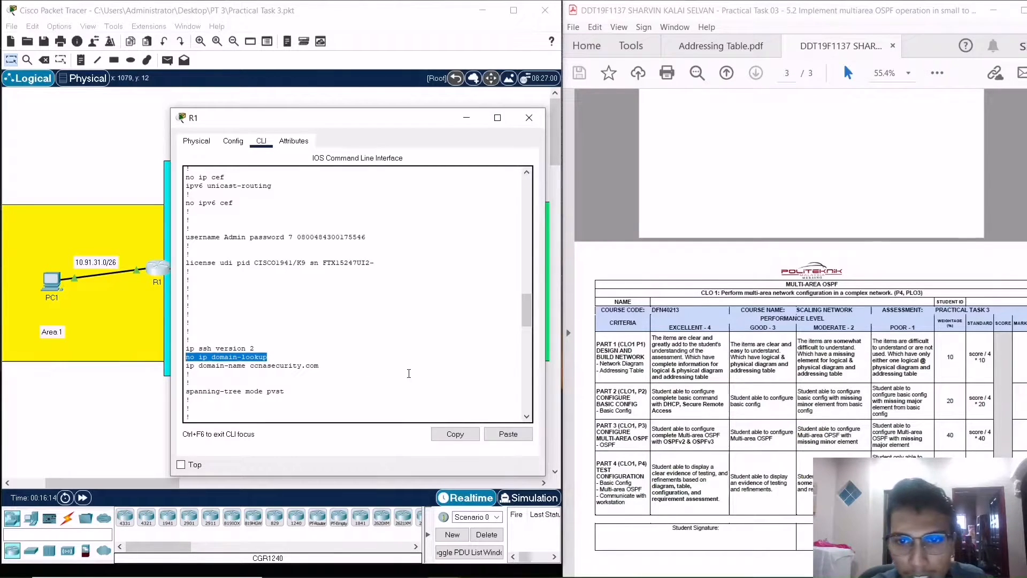
# Display R1's DHCP pool information with the show ip dhcp pool command
pyautogui.moveTo(529, 315); pyautogui.dragTo(527, 415)
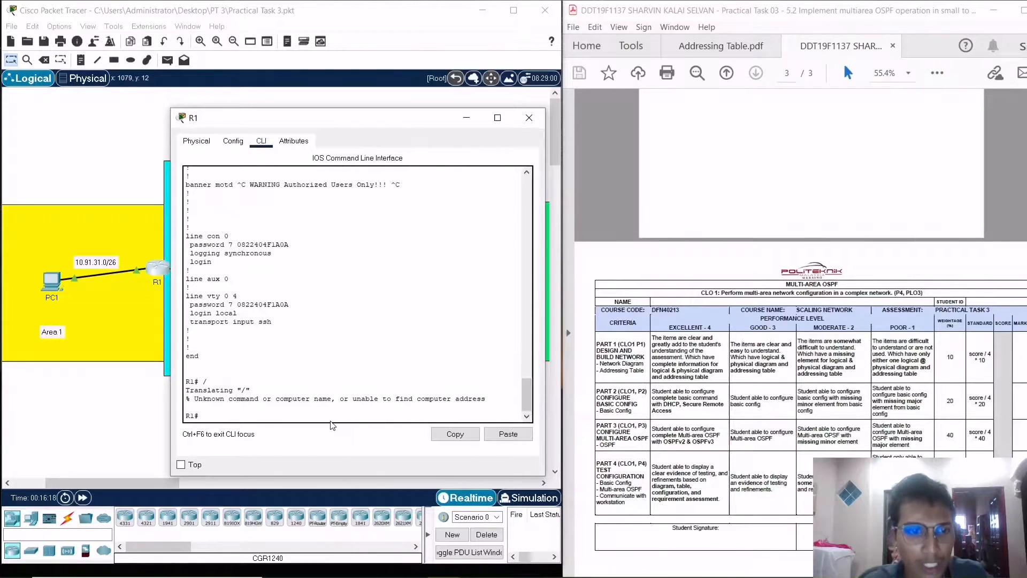
pyautogui.write('show ip ')
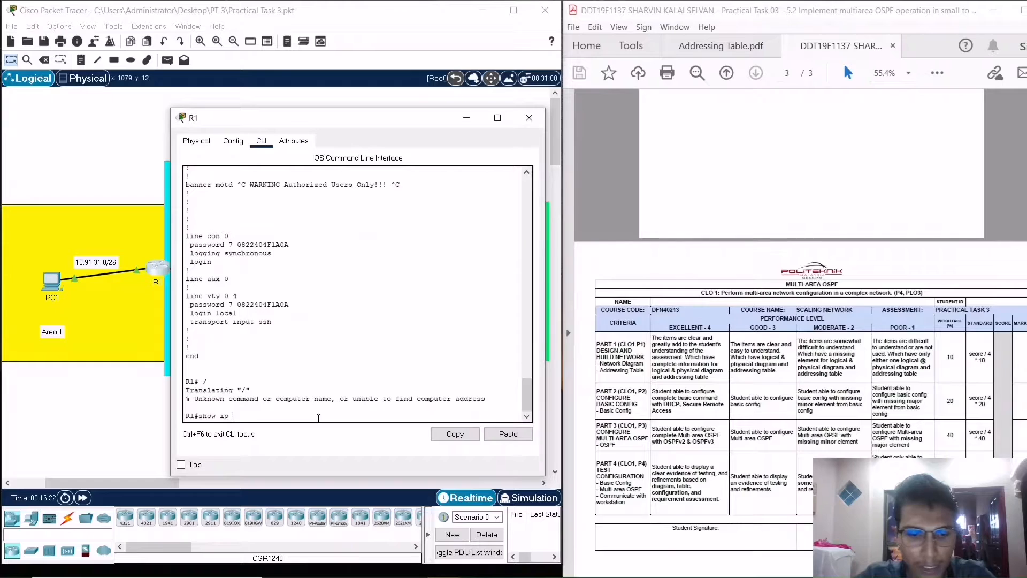
pyautogui.write('dhcp >')
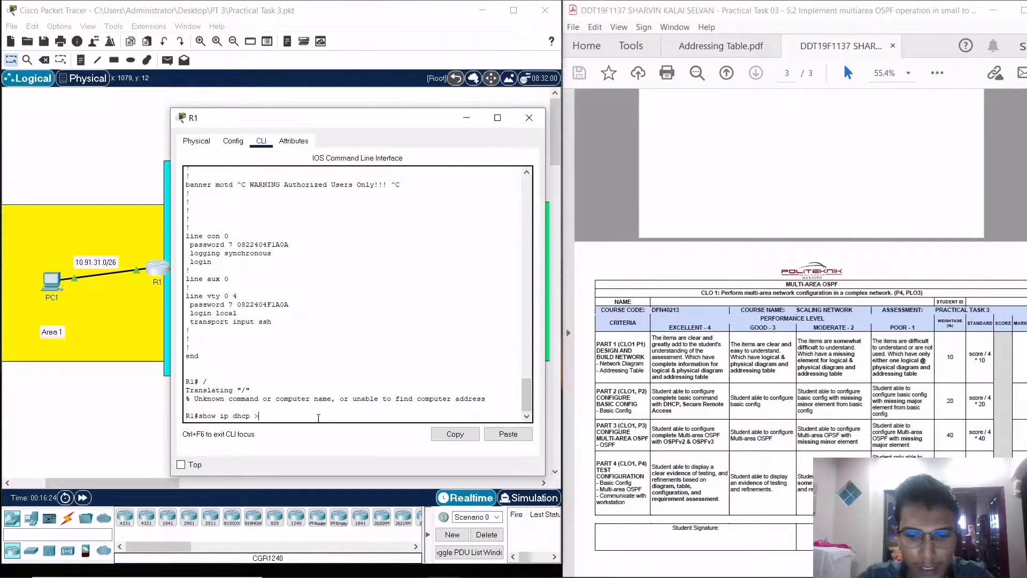
pyautogui.press('BackSpace')
pyautogui.write('pool')
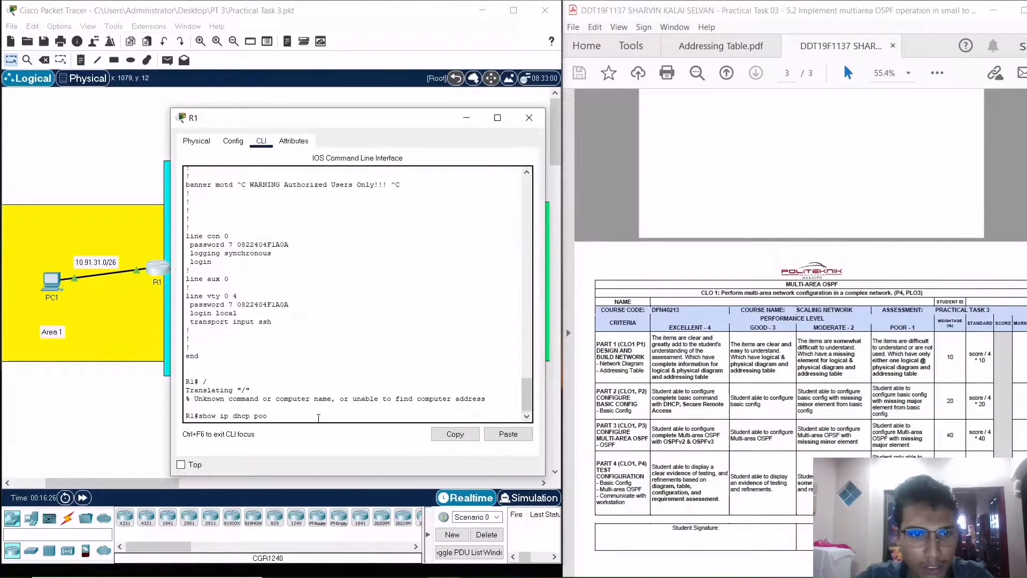
pyautogui.press('Return')
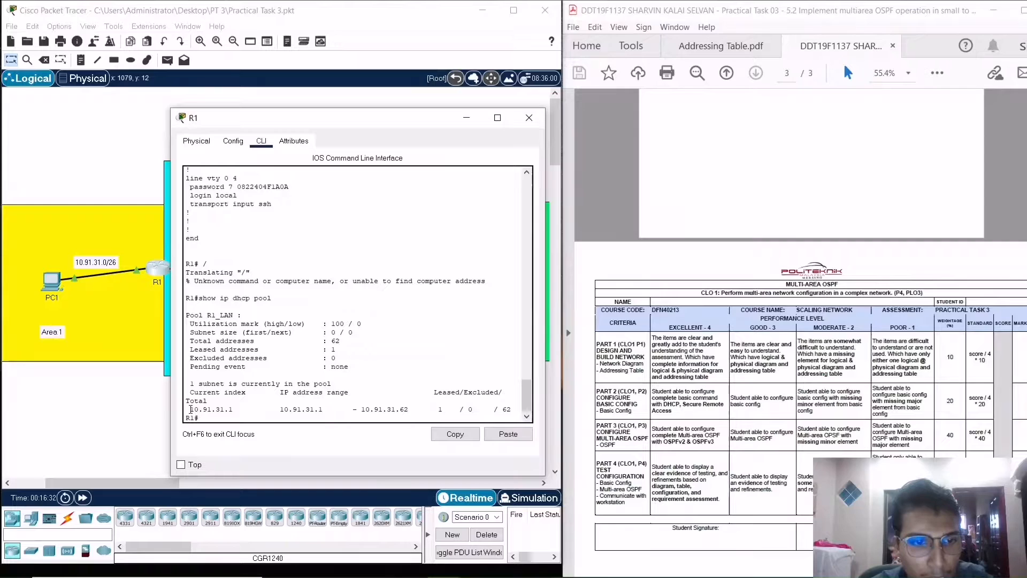
# Examine the current index, IP address range and pool name in R1's DHCP pool output
pyautogui.moveTo(190, 409); pyautogui.dragTo(239, 409)
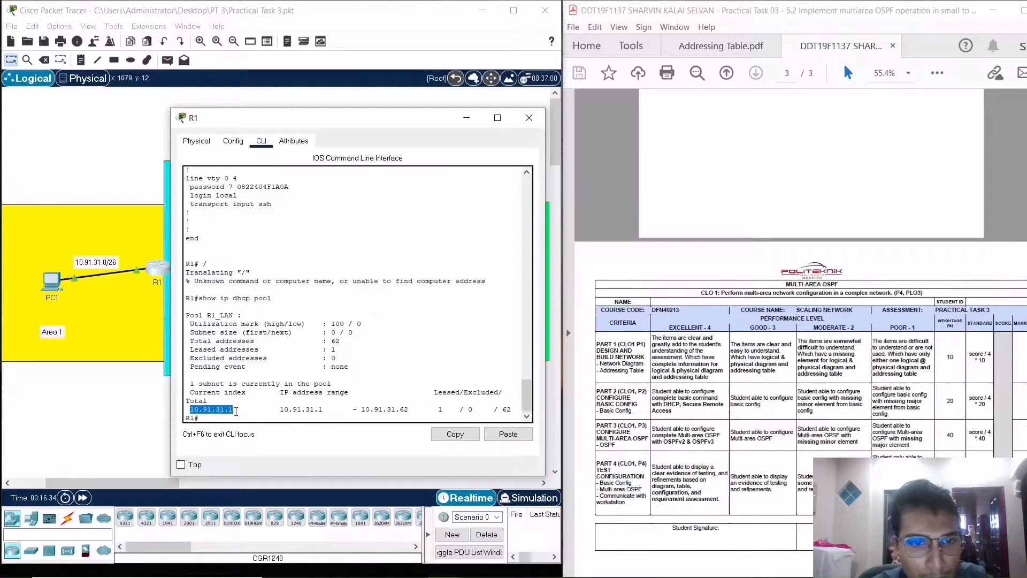
pyautogui.click(238, 410)
pyautogui.moveTo(233, 410); pyautogui.dragTo(190, 410)
pyautogui.click(248, 409)
pyautogui.moveTo(234, 410); pyautogui.dragTo(193, 410)
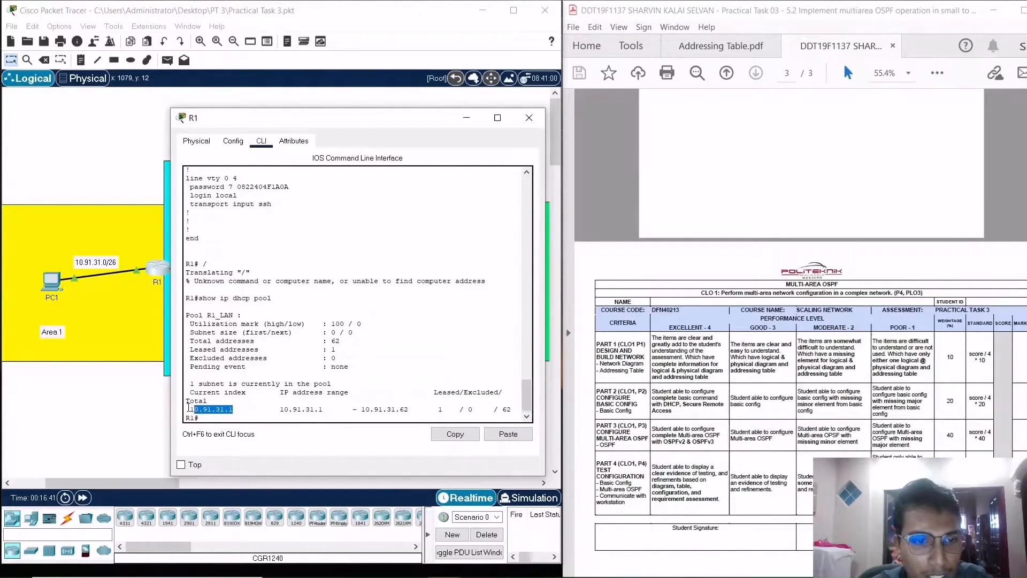
pyautogui.moveTo(276, 410); pyautogui.dragTo(413, 410)
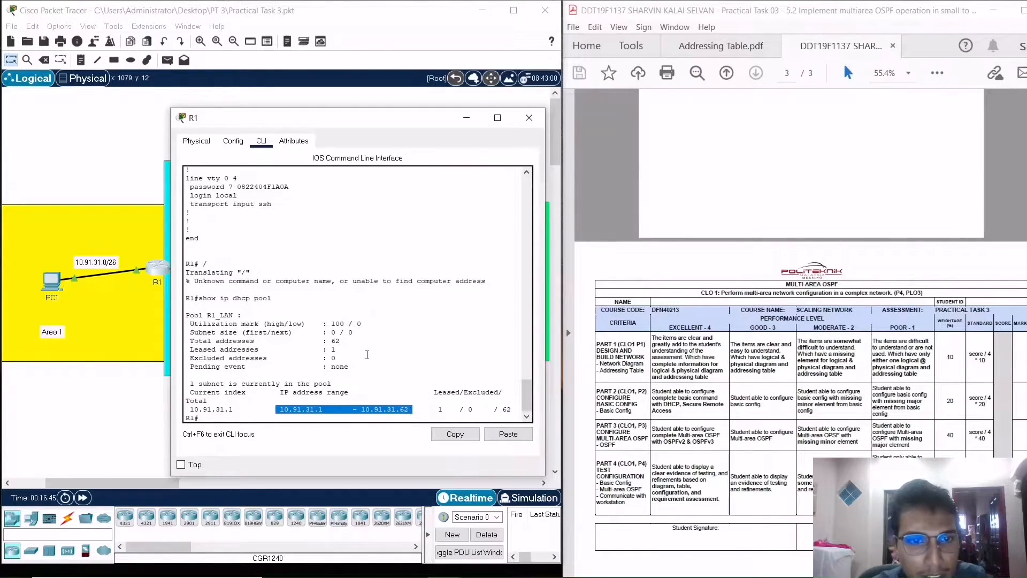
pyautogui.moveTo(241, 315); pyautogui.dragTo(187, 314)
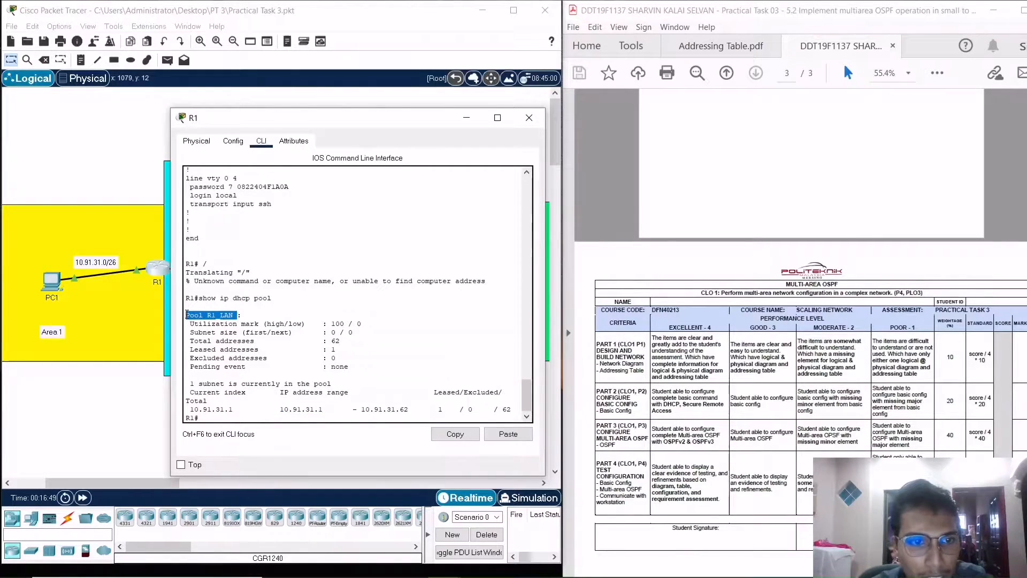
pyautogui.click(413, 359)
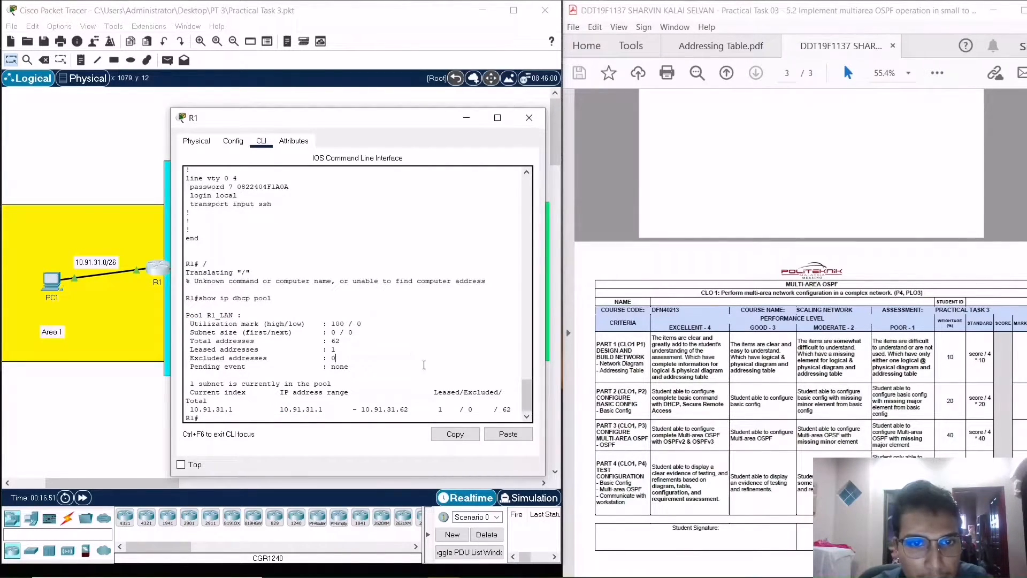
# Display R1's running configuration again with the sh run command, paging through its output
pyautogui.scroll(-1, 441, 376)
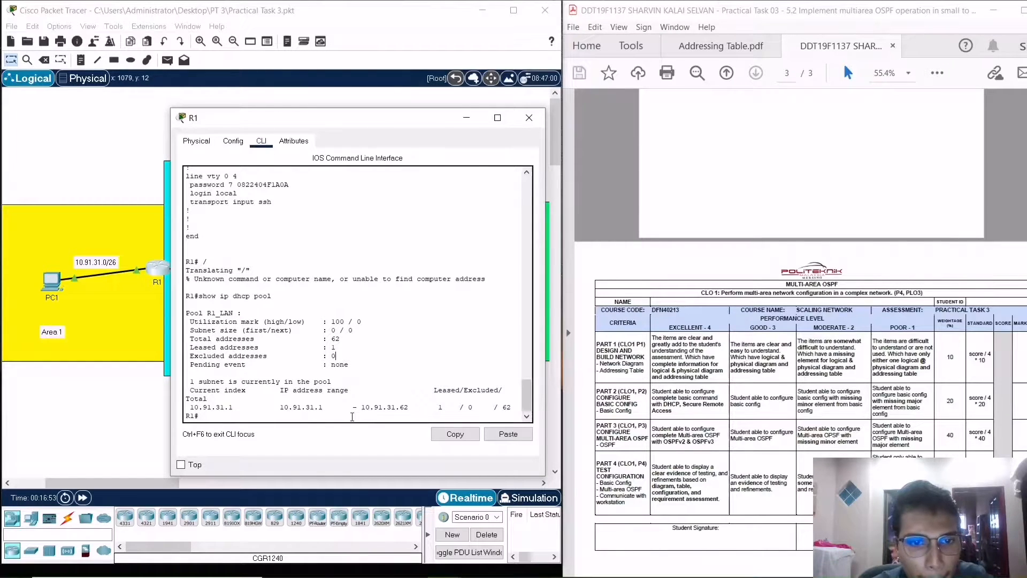
pyautogui.write('sh run')
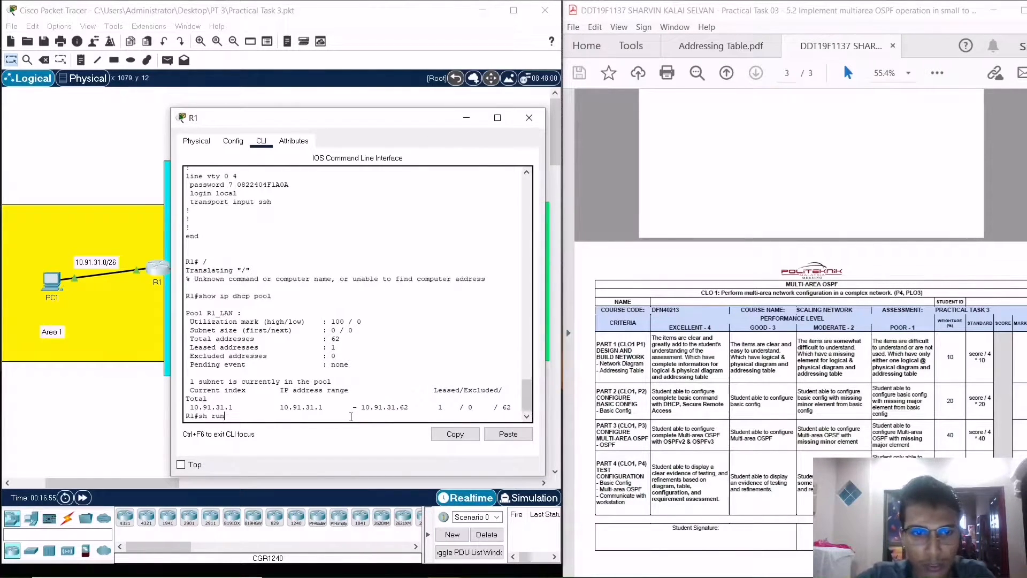
pyautogui.press('Return')
pyautogui.press('space')
pyautogui.press('space')
pyautogui.press('space')
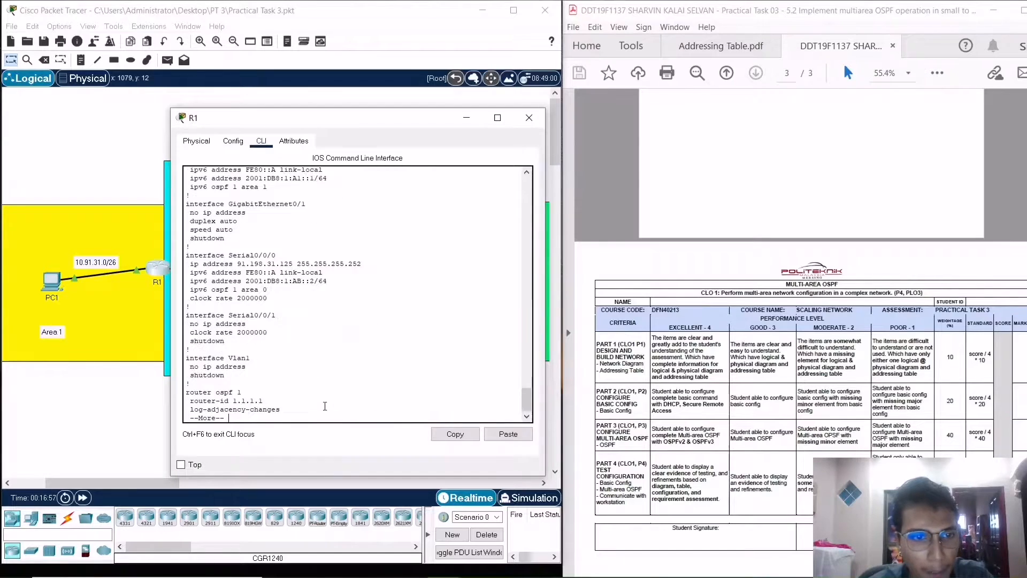
# Find and examine the ip dhcp pool R1_LAN lines with their network and default-router settings in R1's running configuration
pyautogui.scroll(15, 325, 347)
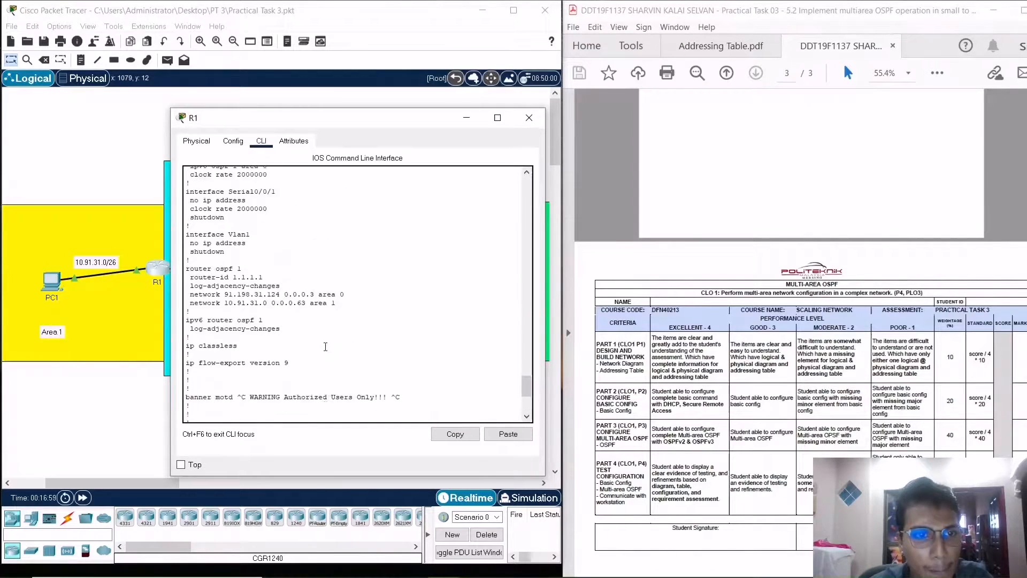
pyautogui.scroll(7, 321, 337)
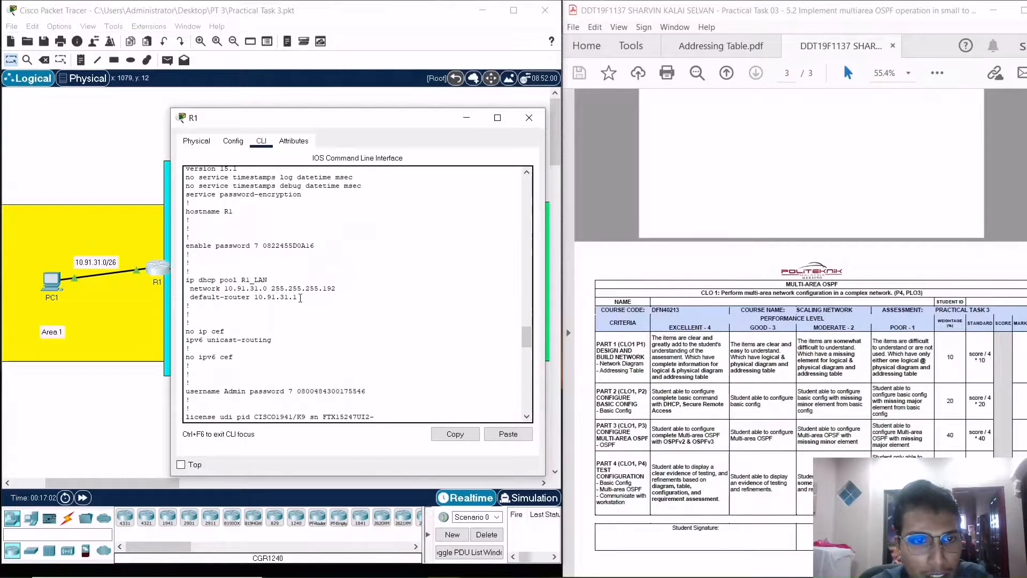
pyautogui.moveTo(298, 298); pyautogui.dragTo(186, 280)
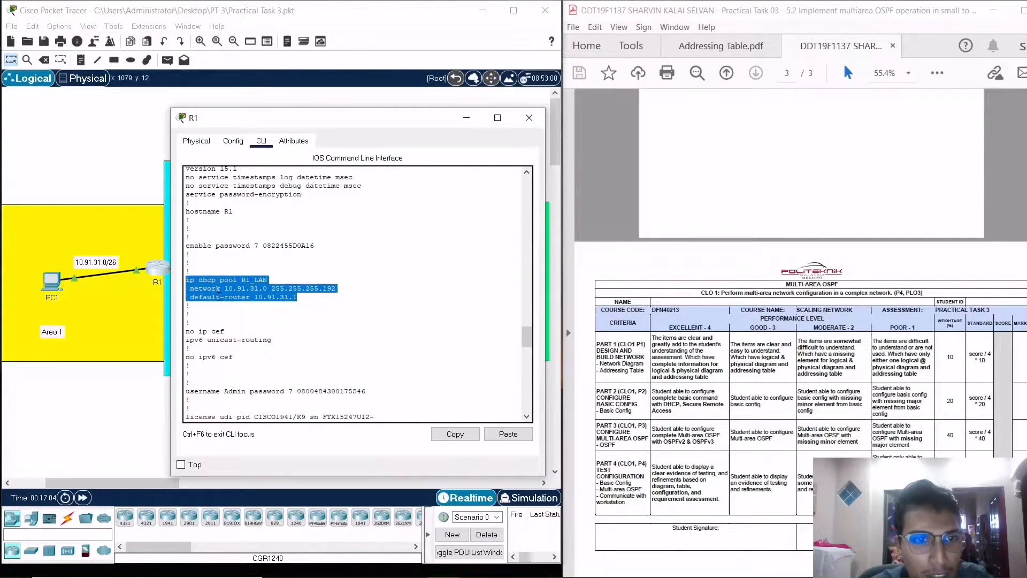
pyautogui.click(302, 300)
pyautogui.moveTo(302, 300)
pyautogui.mouseDown()
pyautogui.moveTo(185, 289)
pyautogui.moveTo(273, 289)
pyautogui.moveTo(317, 302)
pyautogui.mouseUp()
pyautogui.click(317, 302)
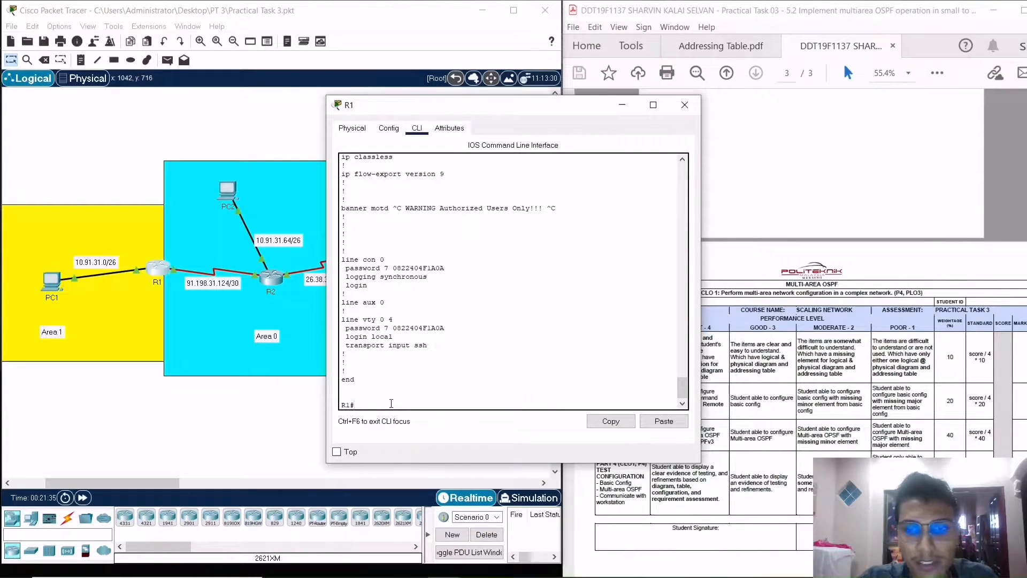
# Display the summary of R1's interfaces with the sh ip int brief command
pyautogui.write('sh int')
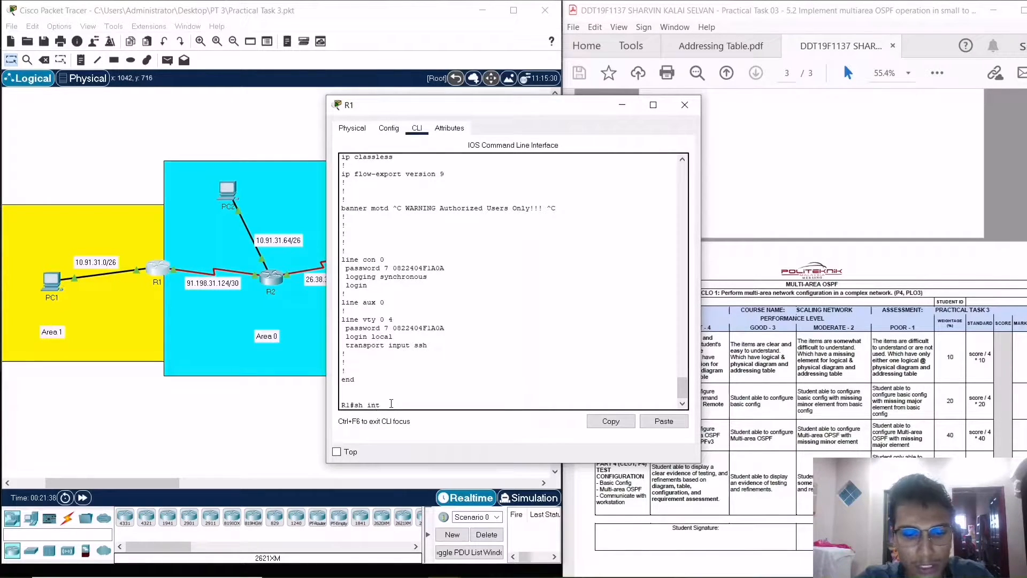
pyautogui.press('BackSpace')
pyautogui.press('BackSpace')
pyautogui.write('p int brief')
pyautogui.press('Tab')
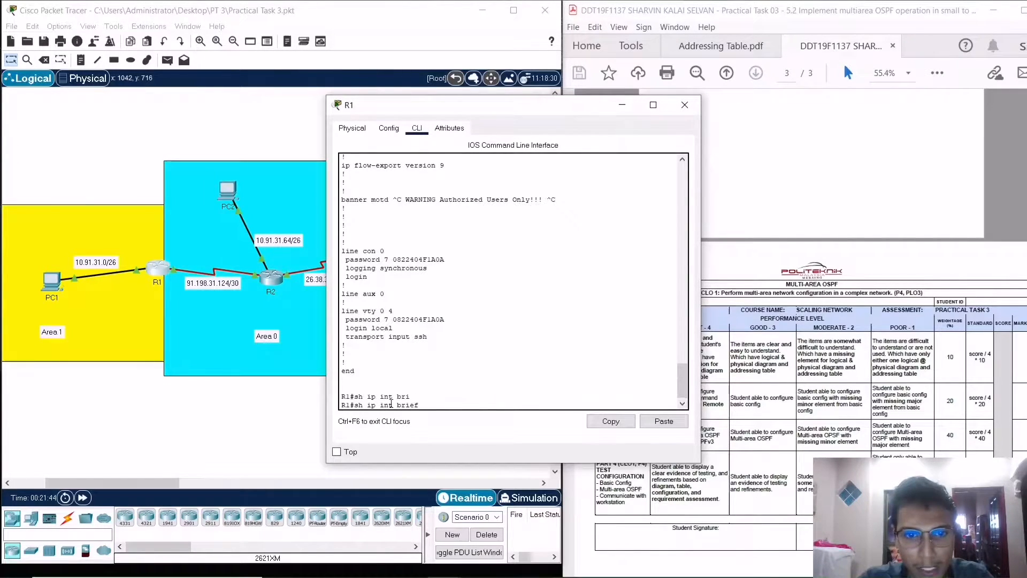
pyautogui.press('Return')
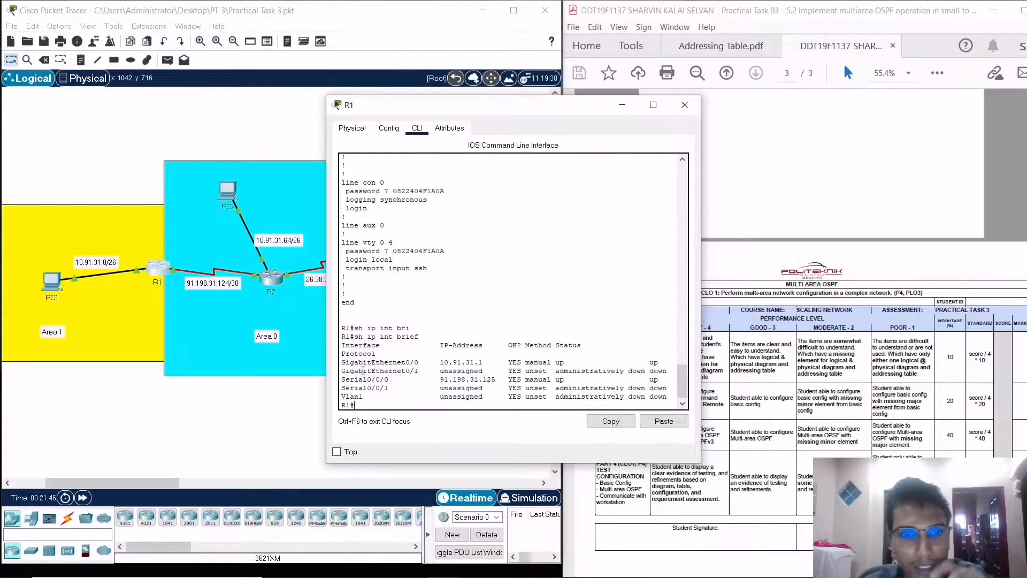
# Examine the GigabitEthernet0/0 and Serial0/0/0 rows in R1's interface summary
pyautogui.moveTo(343, 362)
pyautogui.mouseDown()
pyautogui.moveTo(569, 363)
pyautogui.moveTo(342, 363)
pyautogui.mouseUp()
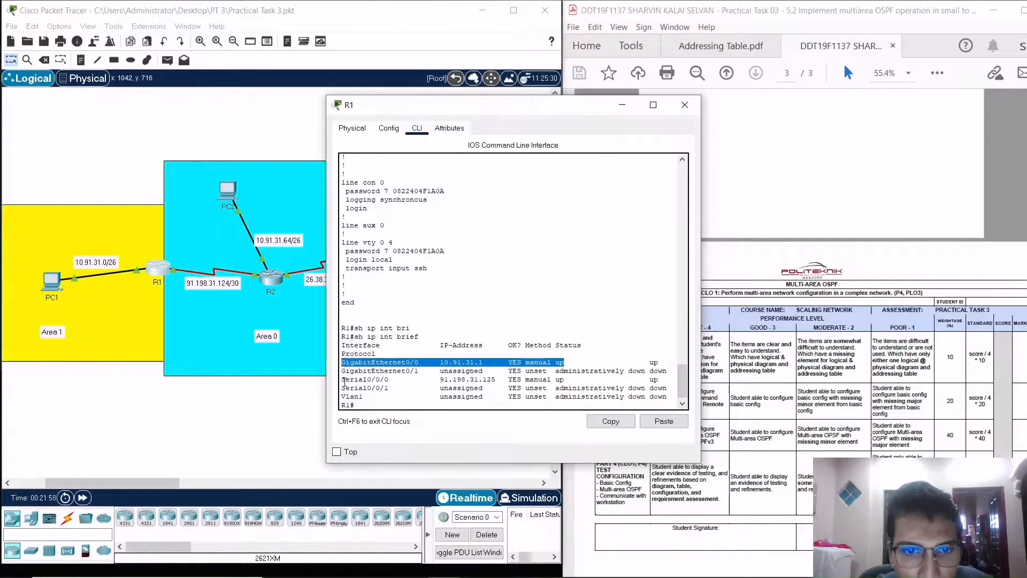
pyautogui.moveTo(343, 382); pyautogui.dragTo(657, 379)
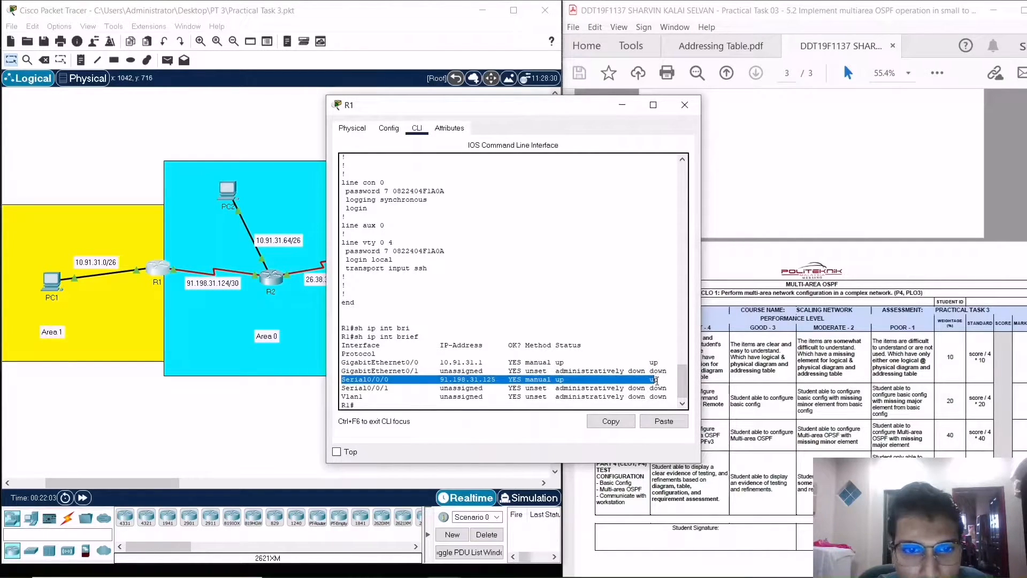
pyautogui.click(429, 407)
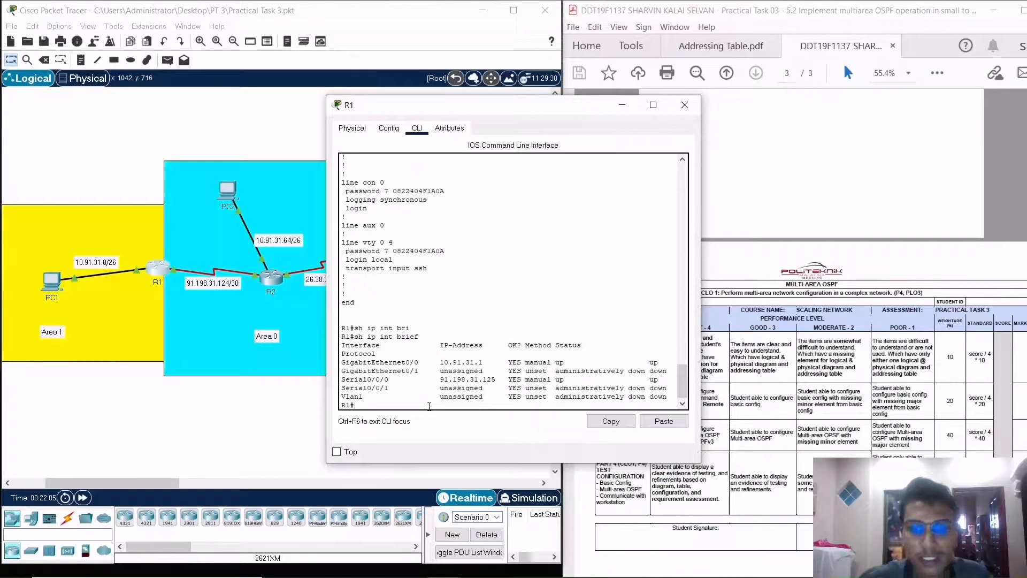
# Display R1's IPv4 routing table with the show ip route command and widen the R1 window
pyautogui.write('sho ww')
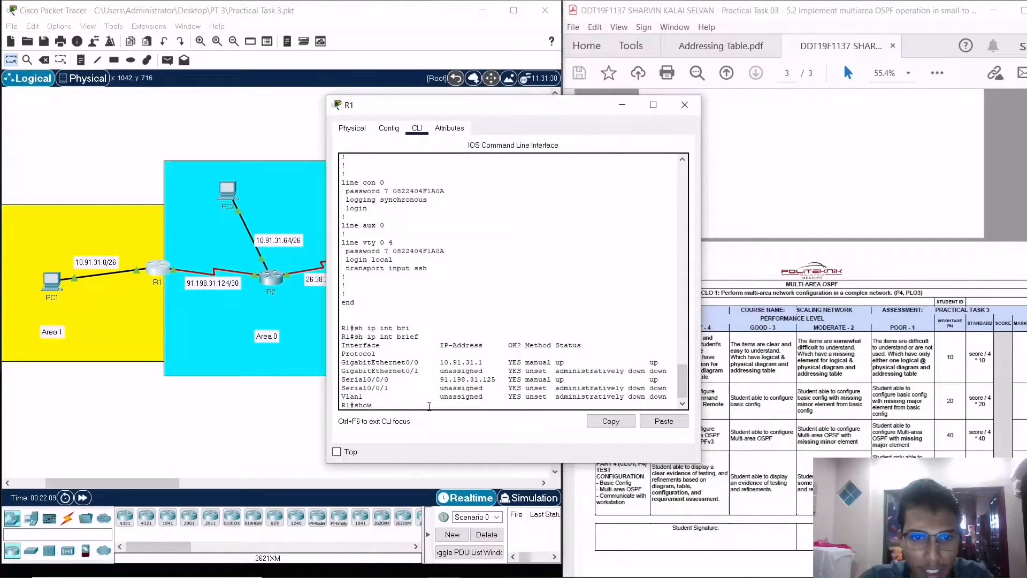
pyautogui.write(' ip route')
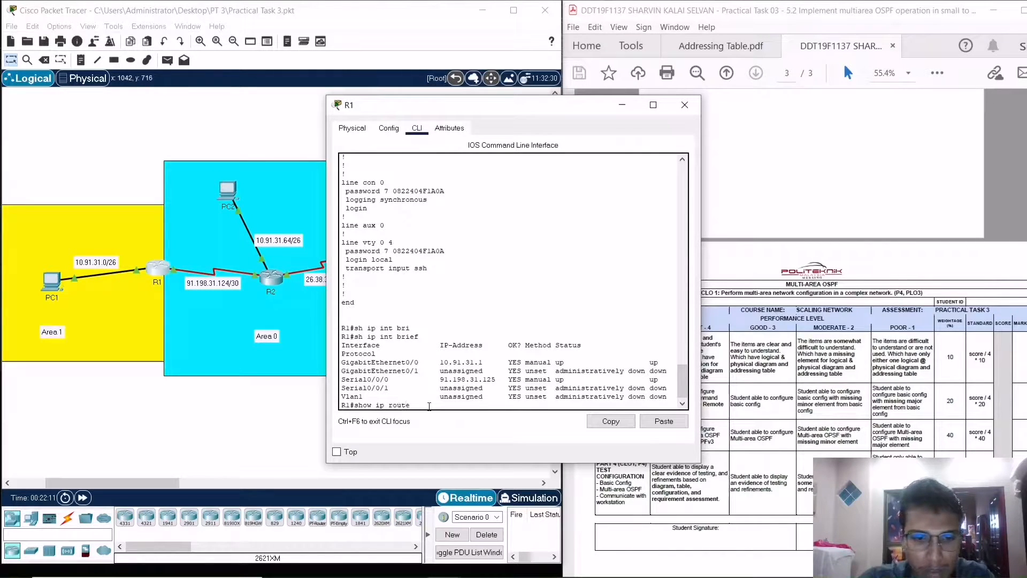
pyautogui.press('Return')
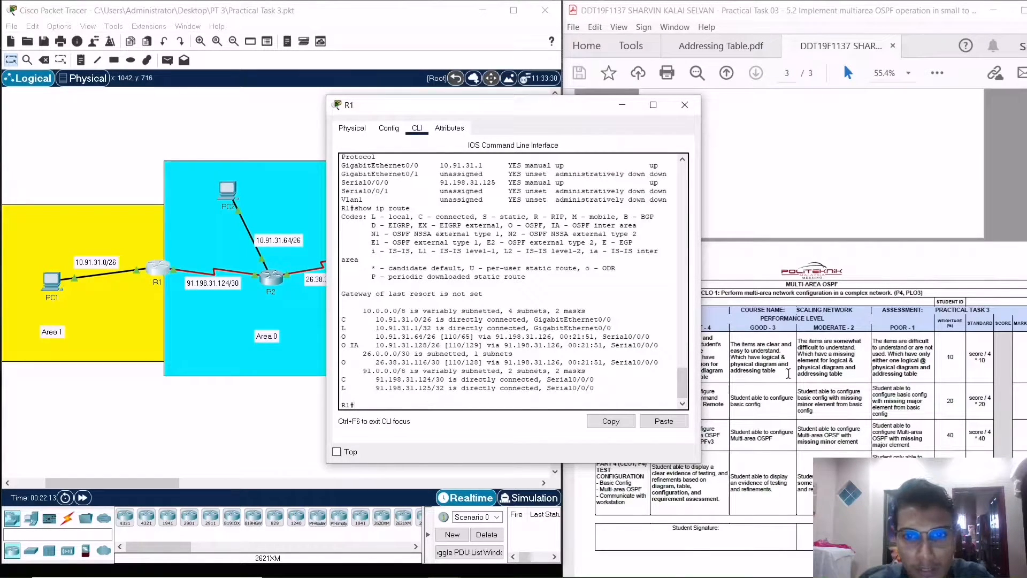
pyautogui.moveTo(701, 373); pyautogui.dragTo(751, 372)
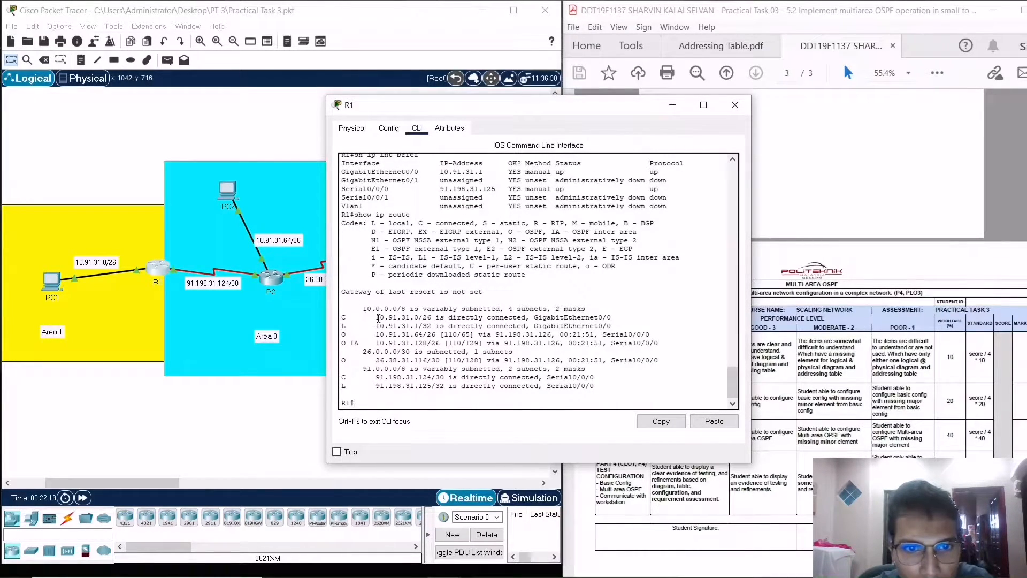
# Examine the local route entries for GigabitEthernet0/0 and Serial0/0/0 in R1's routing table
pyautogui.moveTo(376, 325); pyautogui.dragTo(527, 327)
pyautogui.moveTo(374, 386); pyautogui.dragTo(621, 388)
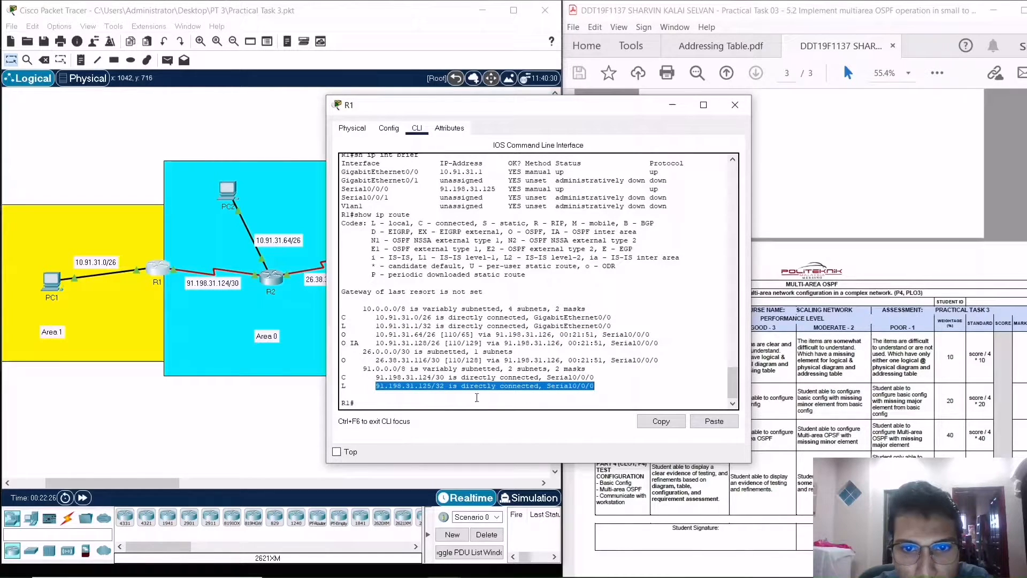
pyautogui.click(395, 404)
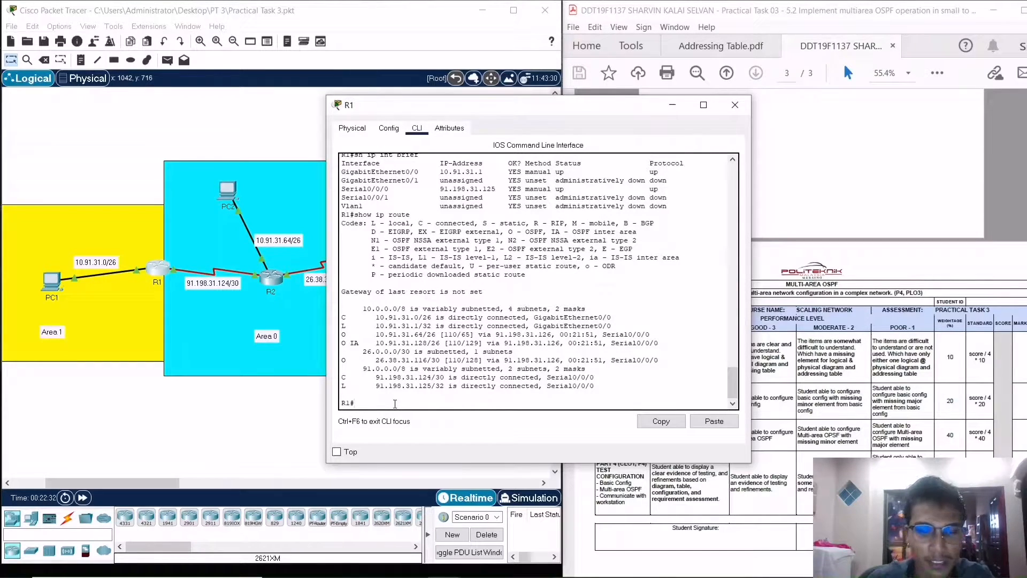
# Display the IPv6 summary of R1's interfaces with the show ipv6 int brief command
pyautogui.write('showw')
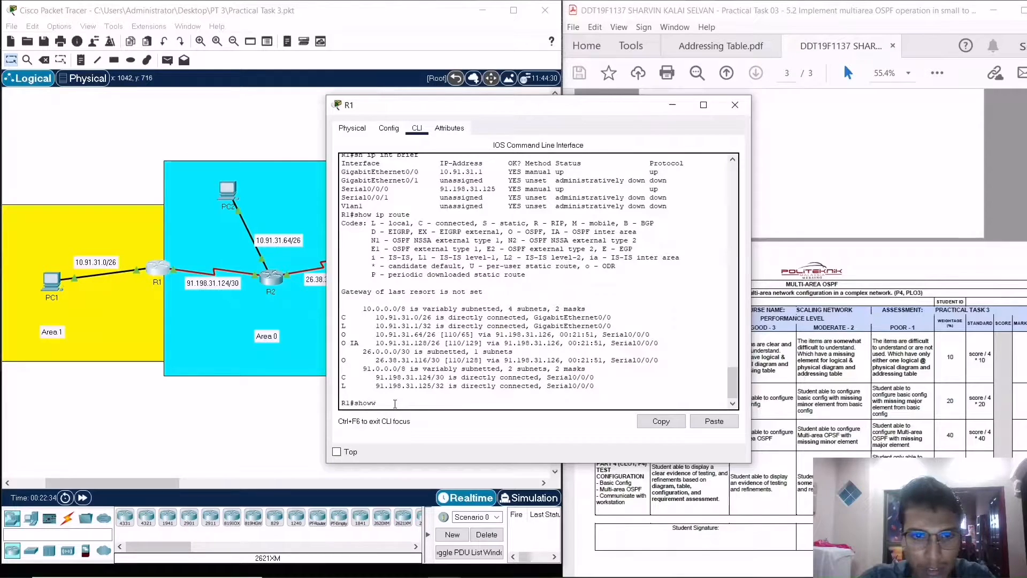
pyautogui.press('BackSpace')
pyautogui.press('BackSpace')
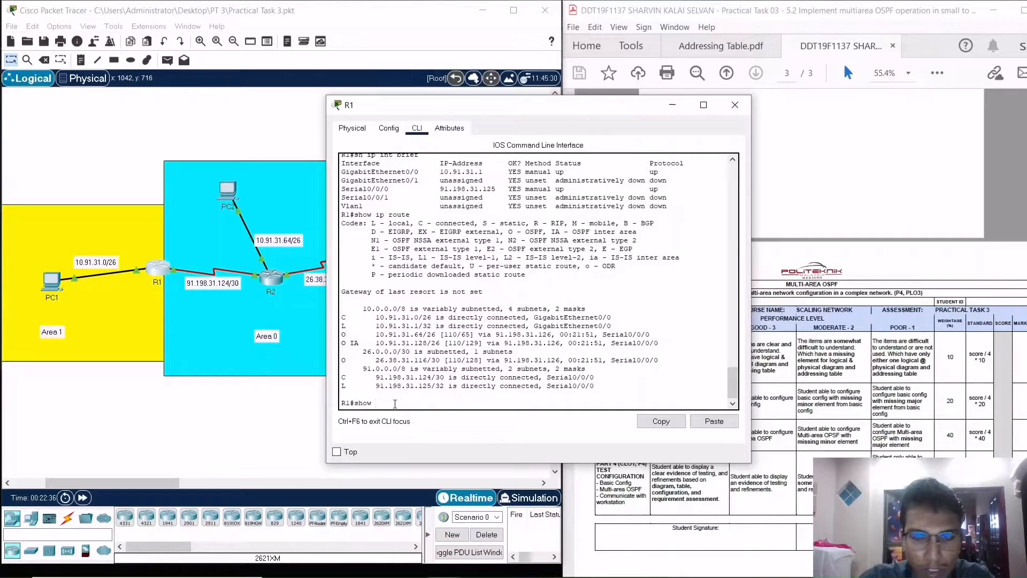
pyautogui.write('ipv')
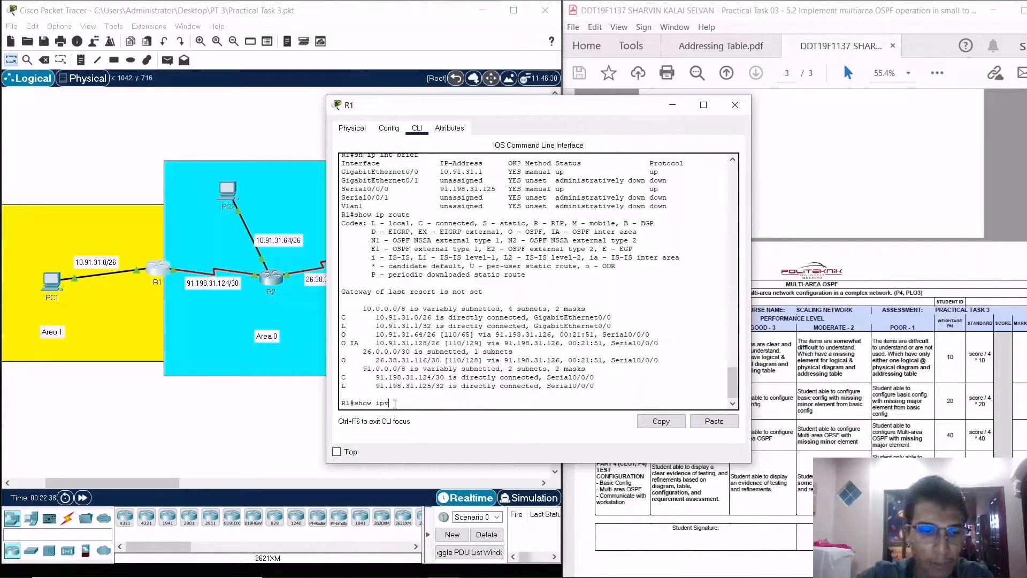
pyautogui.write('6 int brief')
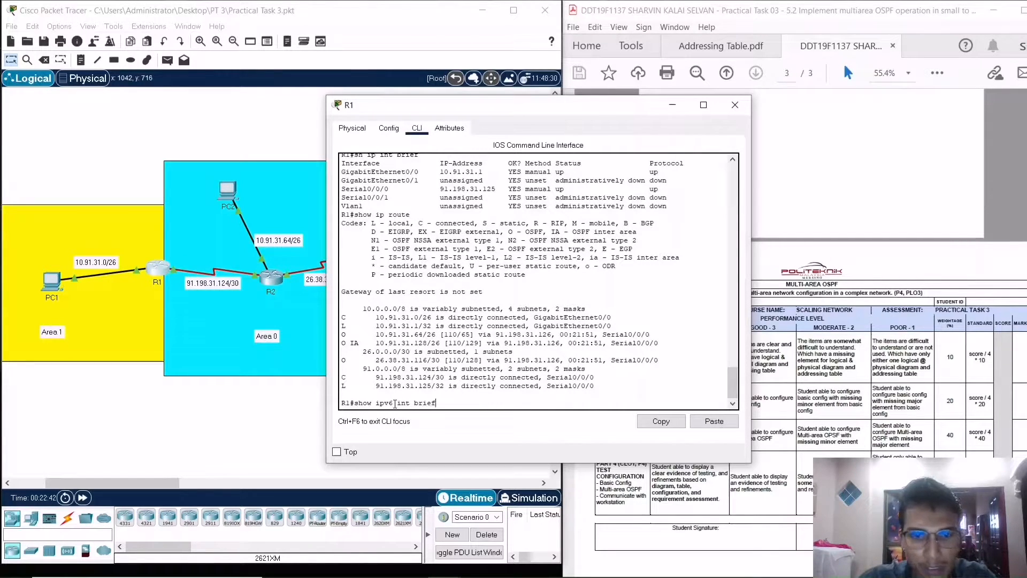
pyautogui.press('Return')
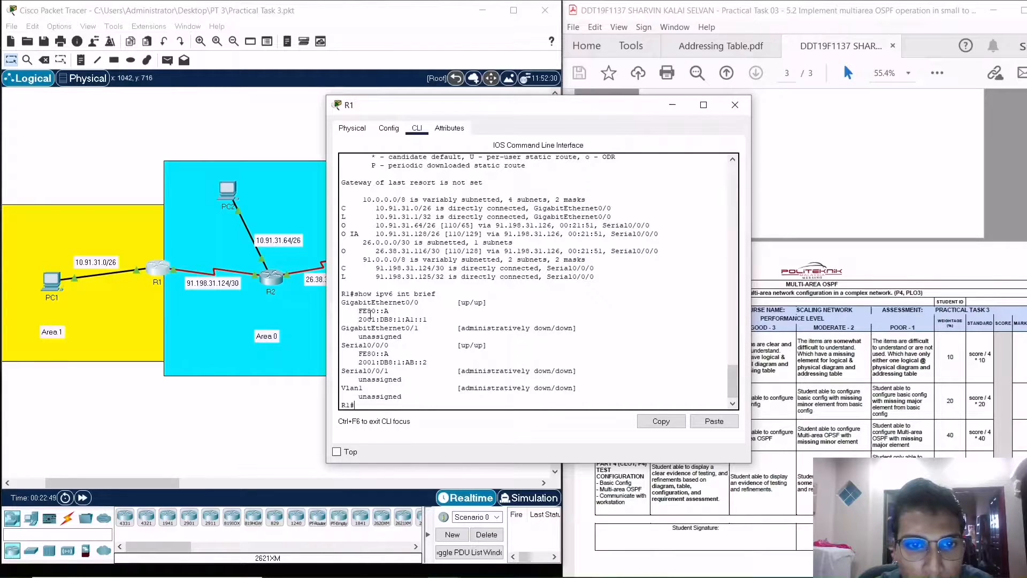
# Examine the link-local and global IPv6 addresses of GigabitEthernet0/0 and Serial0/0/0 in R1's interface summary
pyautogui.moveTo(428, 319); pyautogui.dragTo(351, 311)
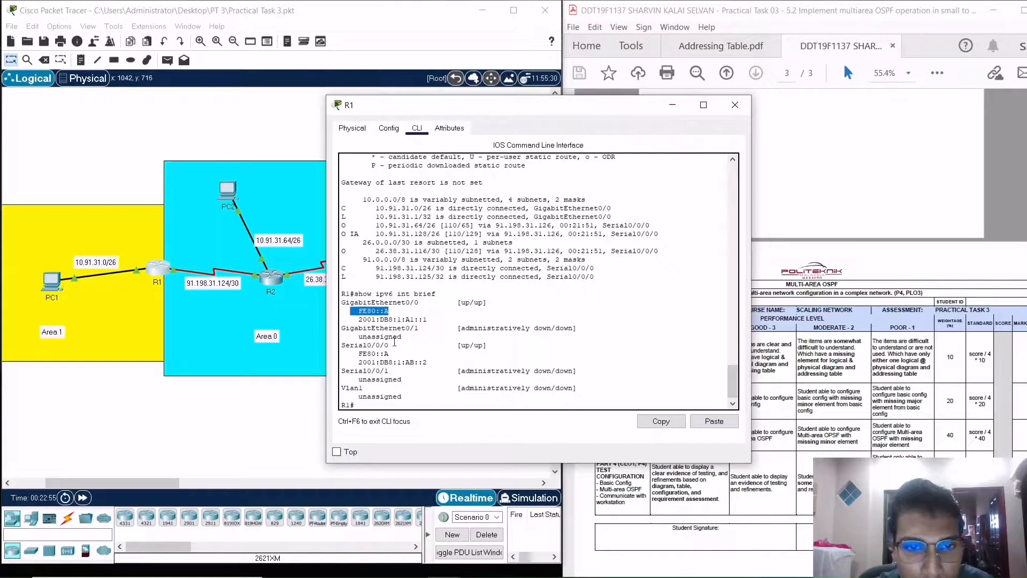
pyautogui.moveTo(341, 347); pyautogui.dragTo(424, 349)
pyautogui.moveTo(351, 353); pyautogui.dragTo(402, 351)
pyautogui.moveTo(428, 363); pyautogui.dragTo(357, 362)
pyautogui.click(367, 405)
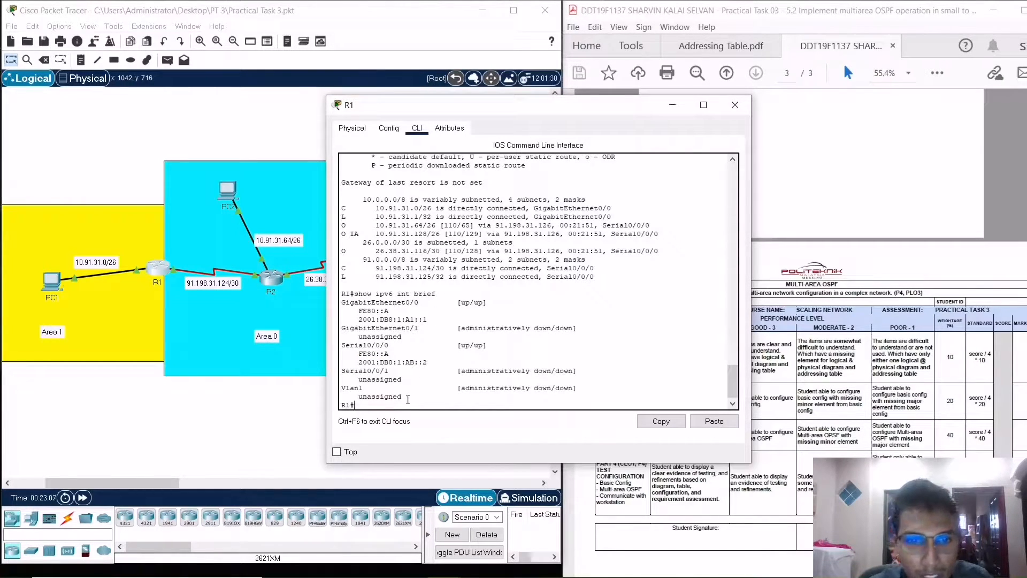
# Display R1's complete IPv6 routing table with the sh ipv6 route command
pyautogui.write('sh ipv6 route')
pyautogui.press('Return')
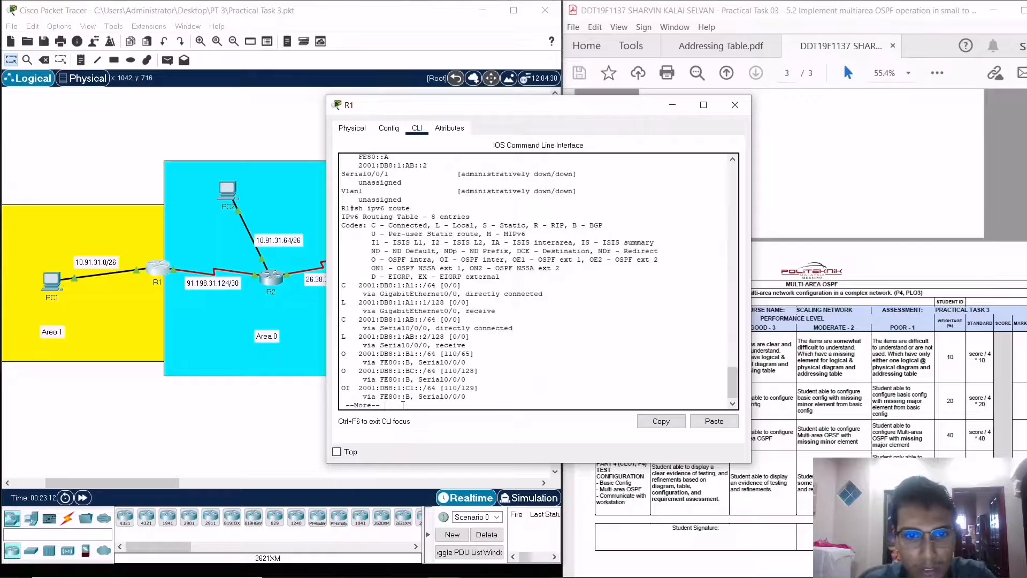
pyautogui.press('space')
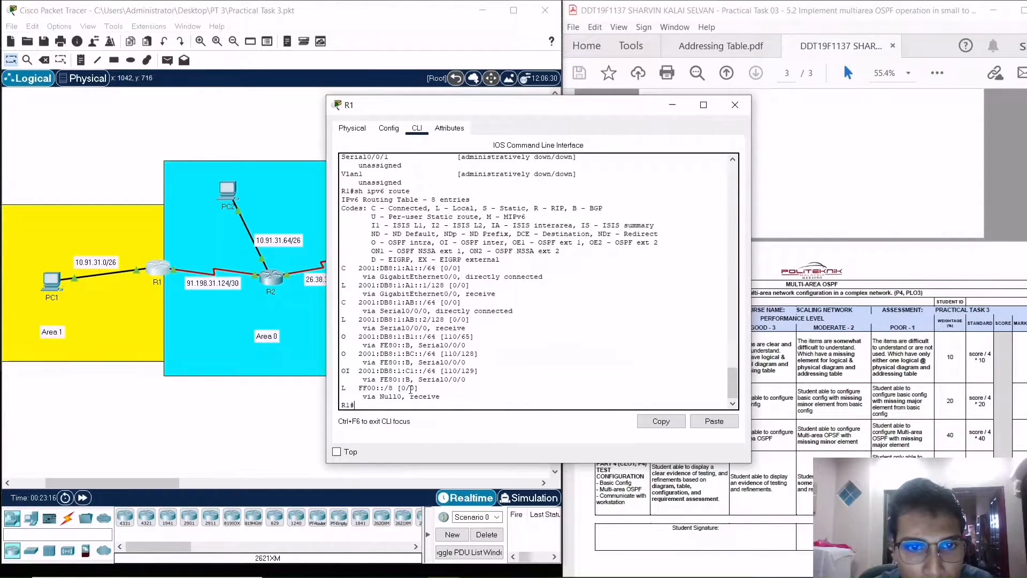
# Examine the local (L) route entries for Serial0/0/0, GigabitEthernet0/0 and Null0 in R1's IPv6 routing table
pyautogui.moveTo(358, 319); pyautogui.dragTo(444, 320)
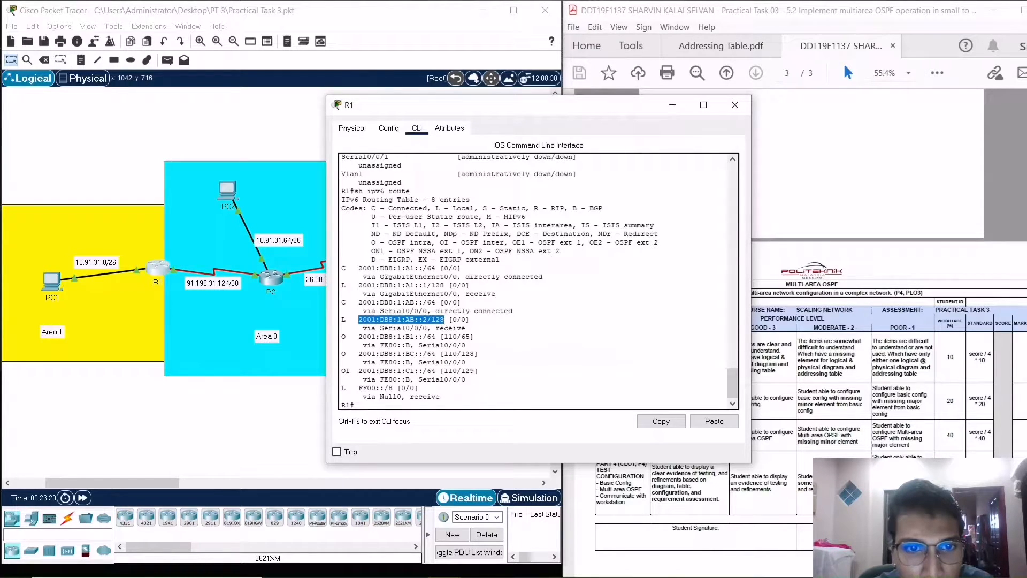
pyautogui.moveTo(358, 285); pyautogui.dragTo(444, 286)
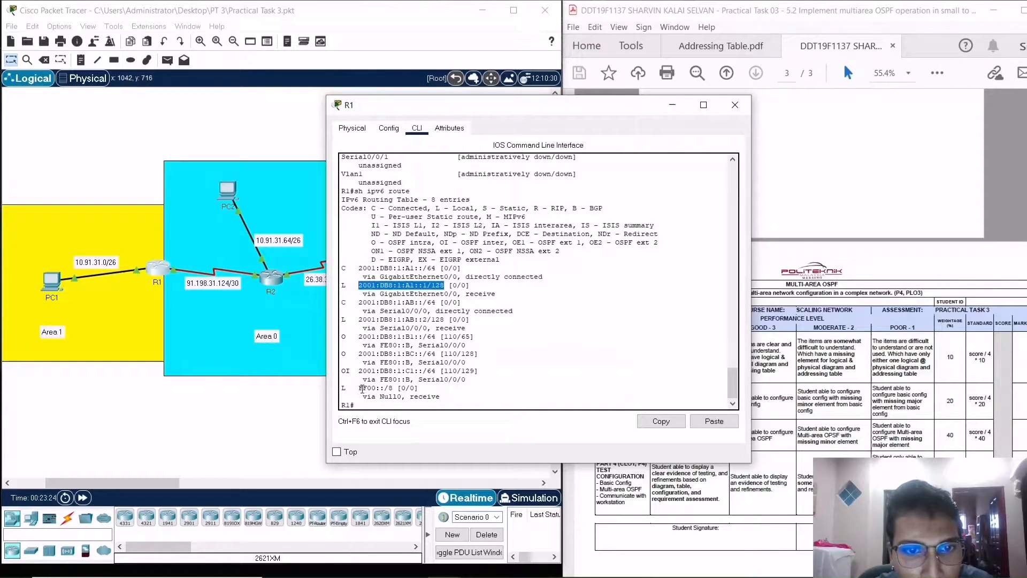
pyautogui.moveTo(358, 388); pyautogui.dragTo(391, 389)
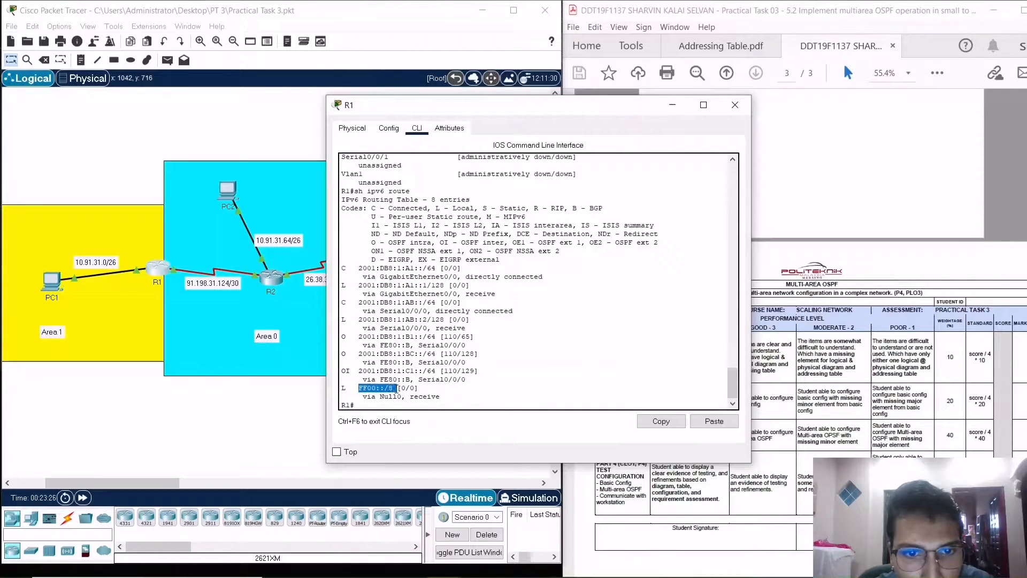
pyautogui.click(368, 400)
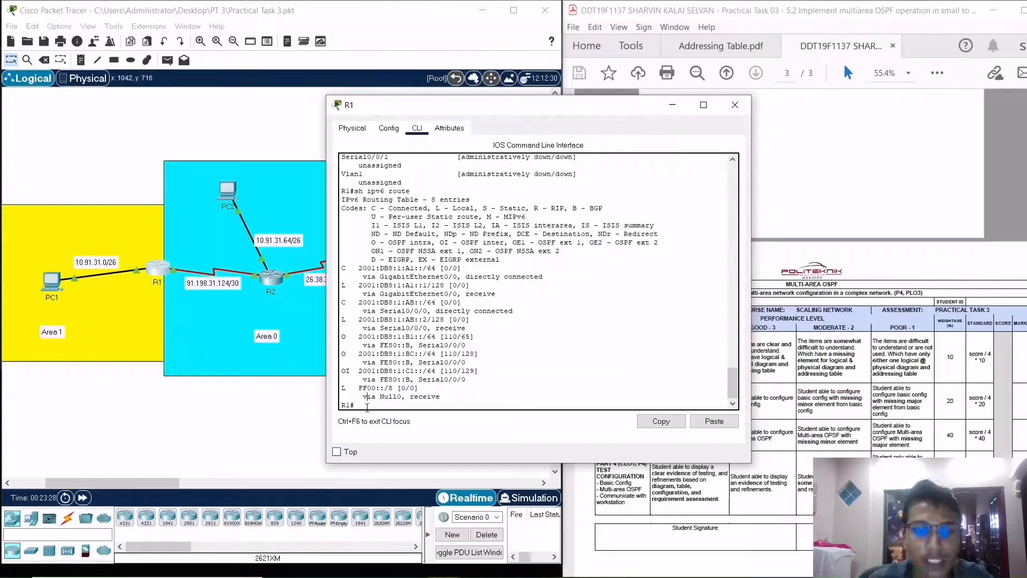
# Move the R1 window off the assessment rubric and list R1's OSPF neighbors with the show ip ospf neighbor command
pyautogui.moveTo(524, 111); pyautogui.dragTo(318, 101)
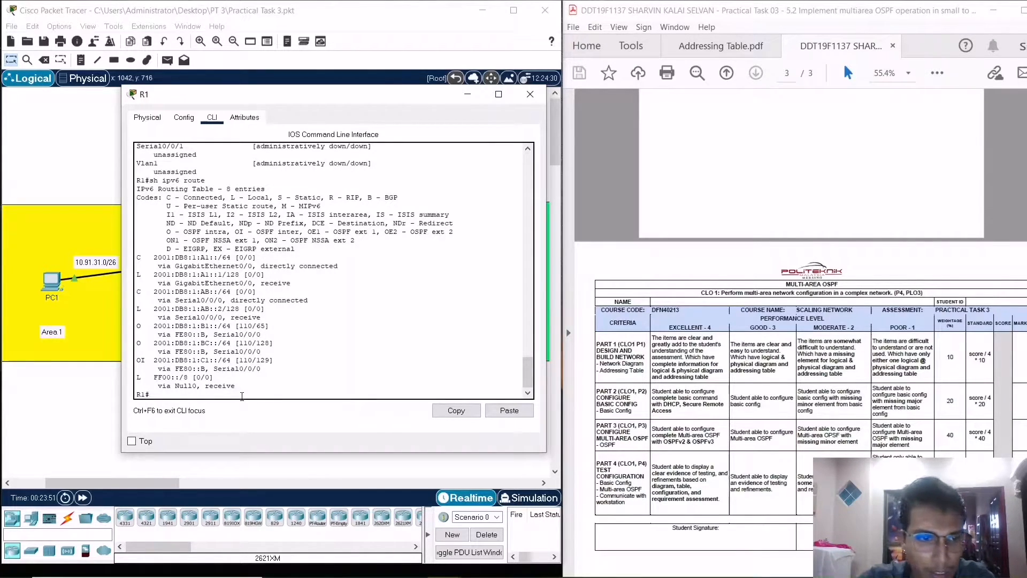
pyautogui.write('show')
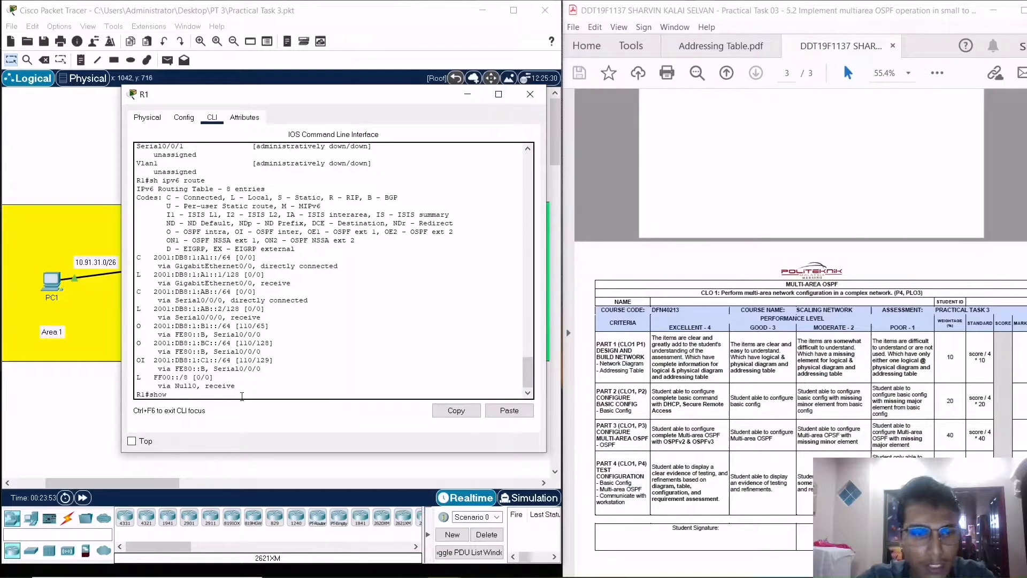
pyautogui.write(' o')
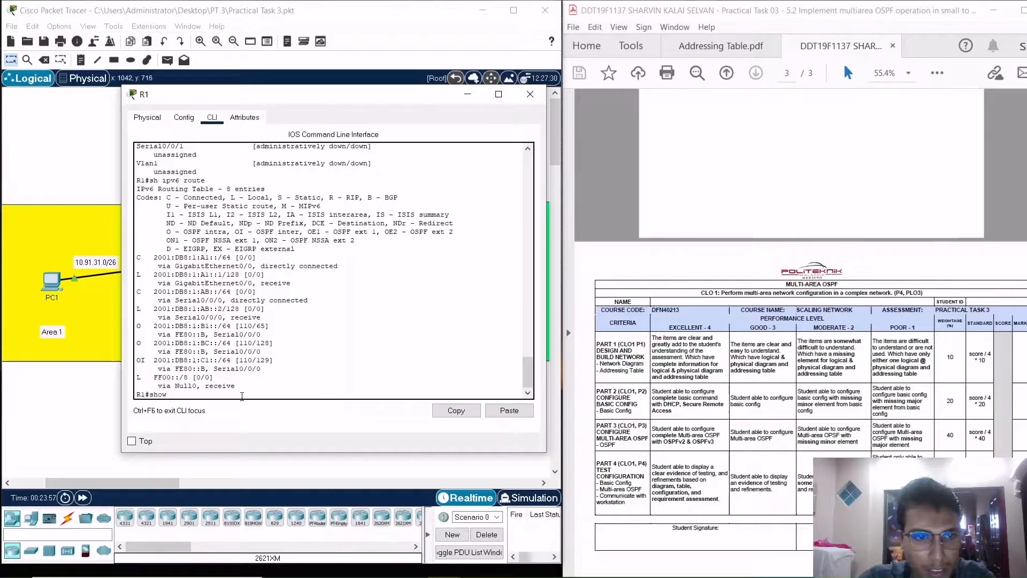
pyautogui.write(' ip ospg')
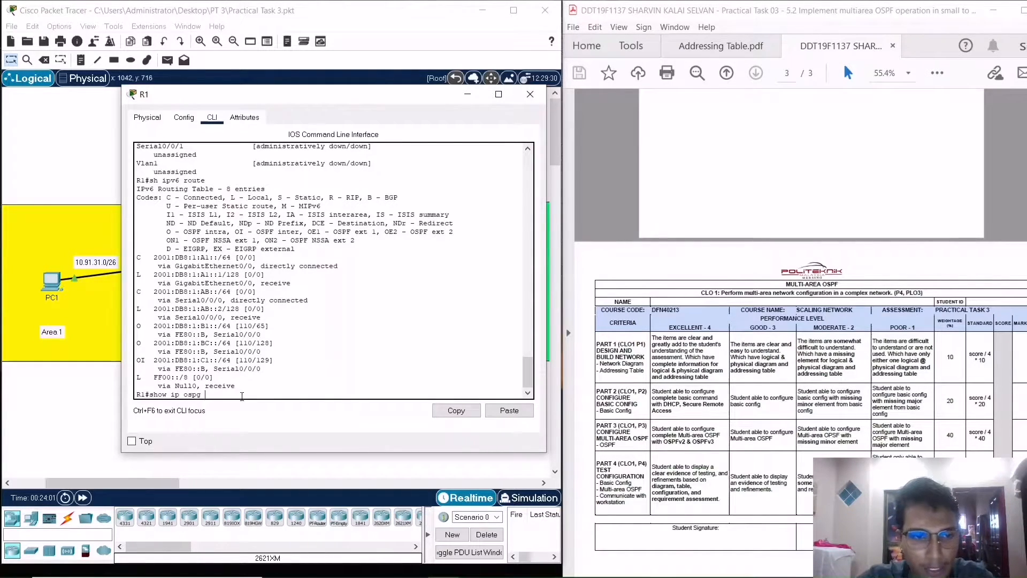
pyautogui.write(' neighbor')
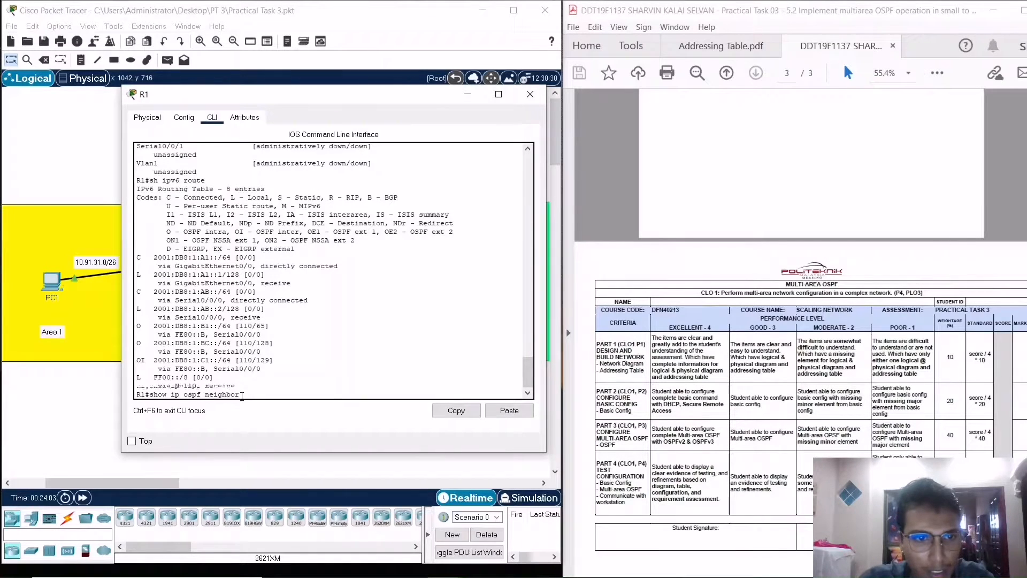
pyautogui.press('Tab')
pyautogui.press('Return')
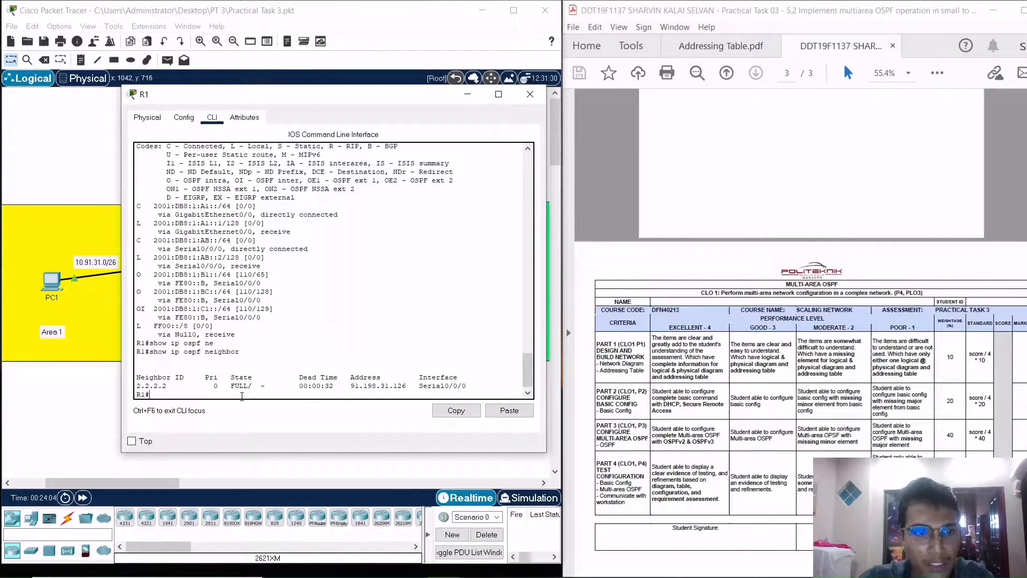
# Examine the neighbor ID, address and interface in R1's OSPF neighbor table
pyautogui.moveTo(138, 385); pyautogui.dragTo(199, 386)
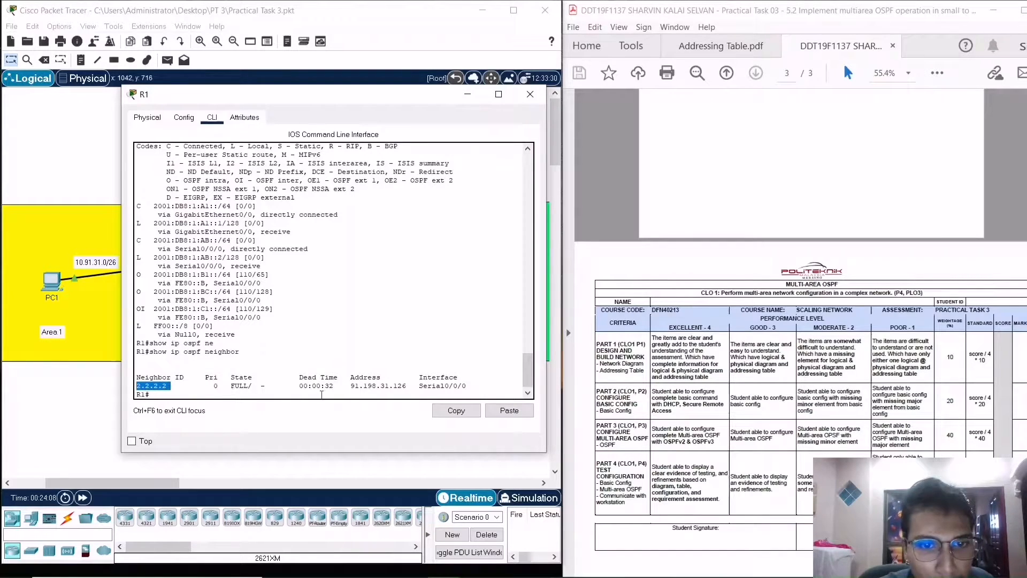
pyautogui.moveTo(352, 385); pyautogui.dragTo(468, 386)
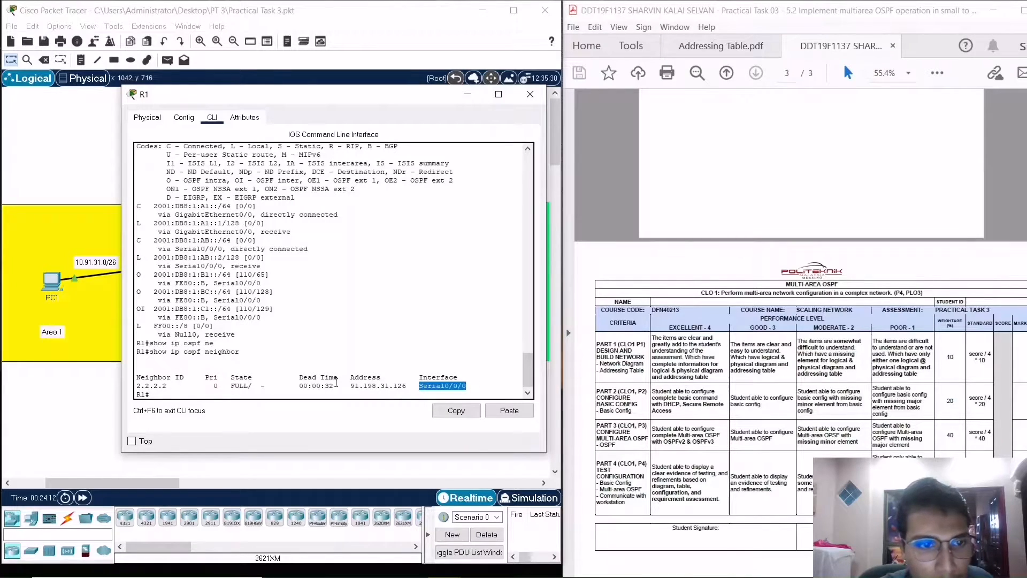
pyautogui.click(264, 395)
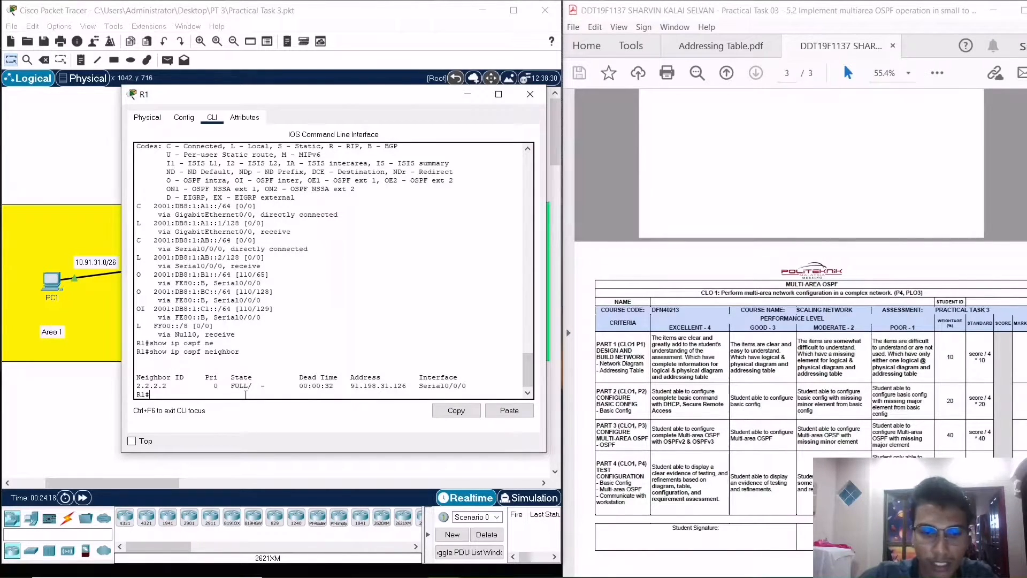
# Display R1's OSPF interface details with the sh ip ospf interface command
pyautogui.write('sh i')
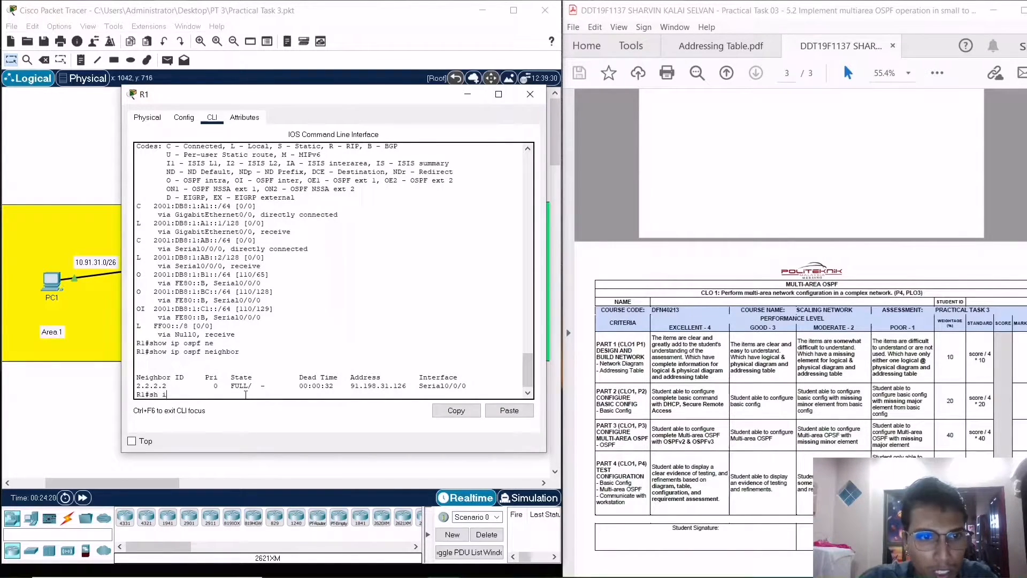
pyautogui.write('p ospf int')
pyautogui.press('Tab')
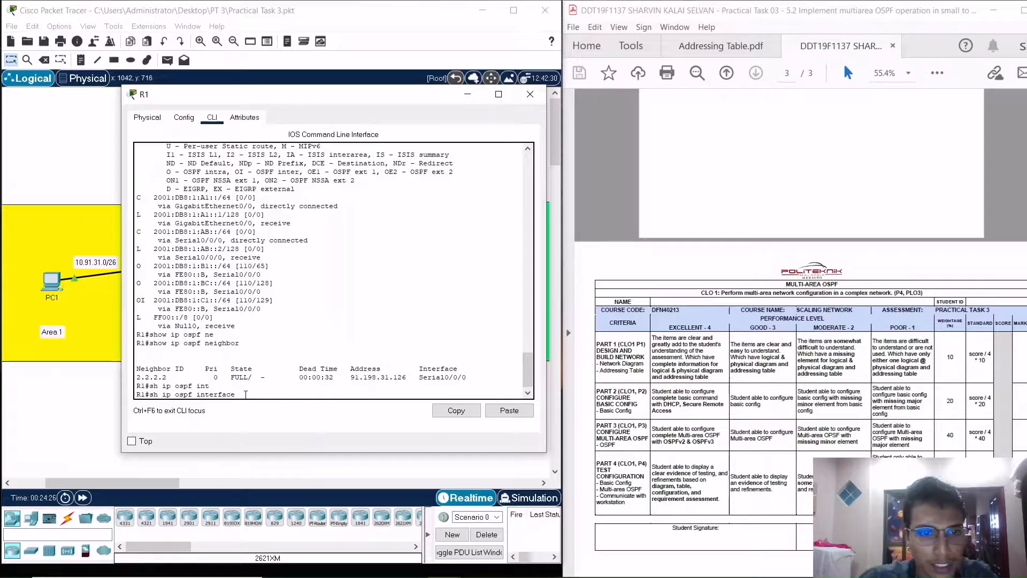
pyautogui.press('Return')
pyautogui.press('space')
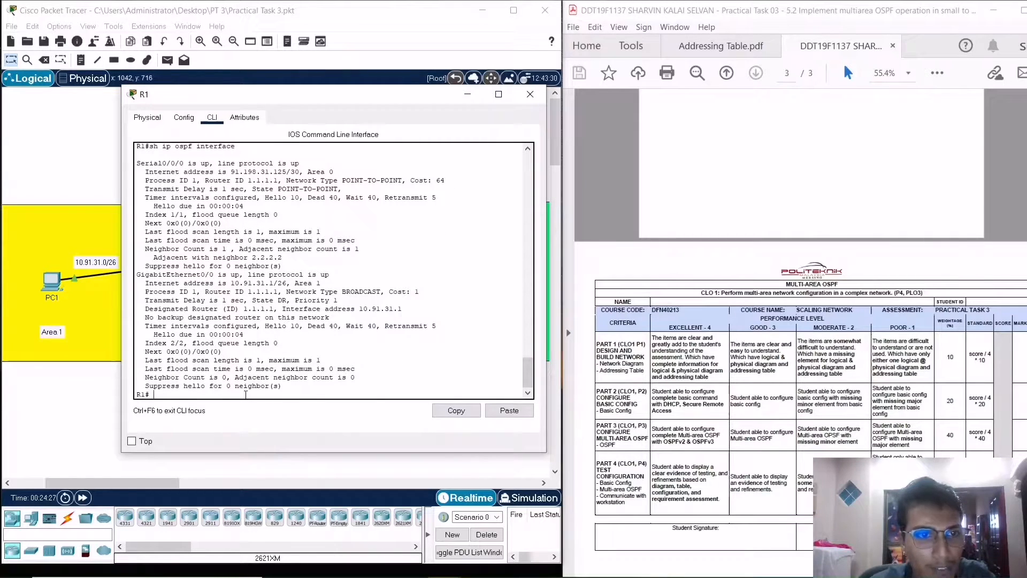
# Examine the OSPF area assignments of GigabitEthernet0/0 and Serial0/0/0 in R1's OSPF interface details
pyautogui.scroll(2, 254, 341)
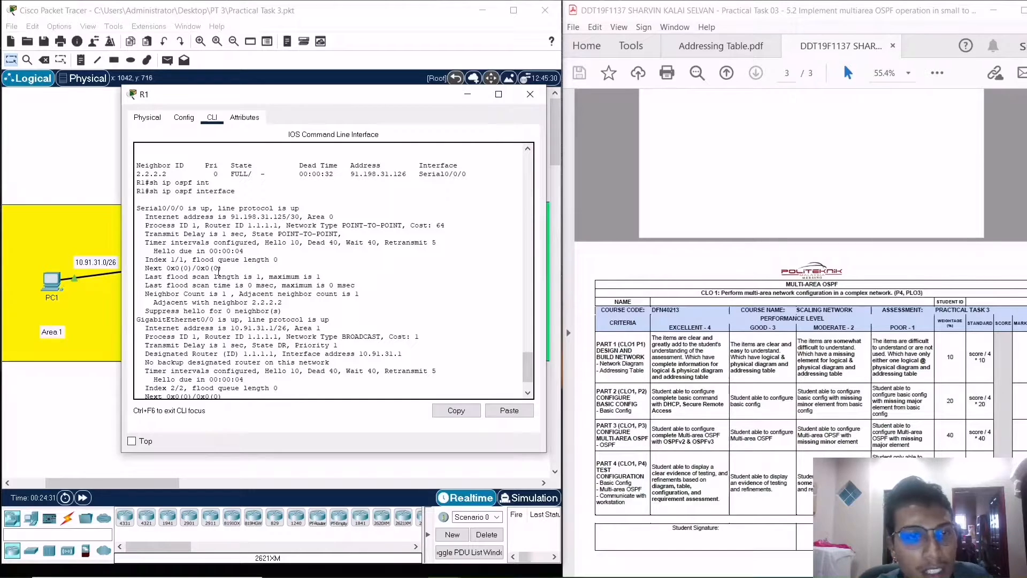
pyautogui.scroll(-2, 253, 301)
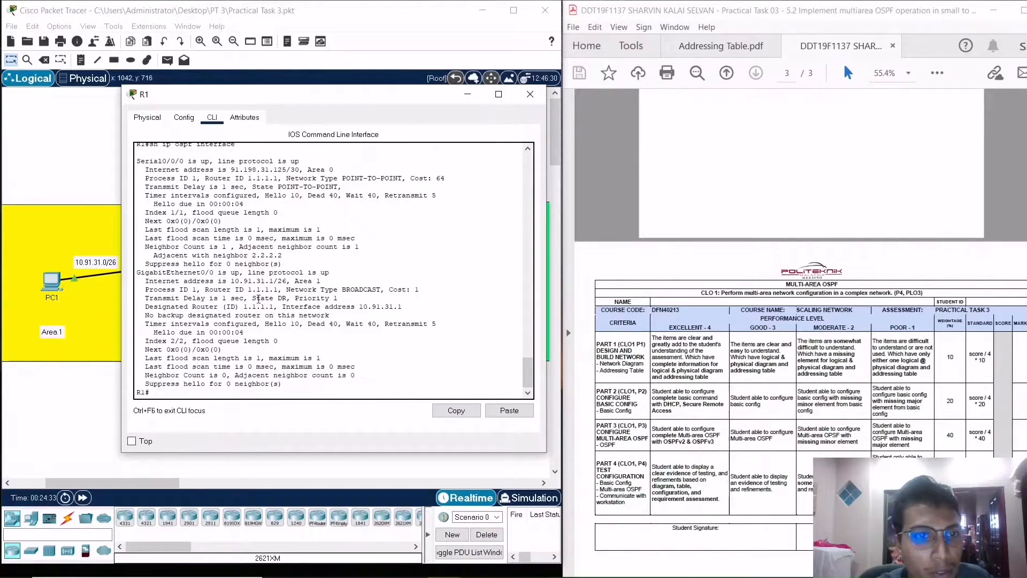
pyautogui.scroll(1, 266, 312)
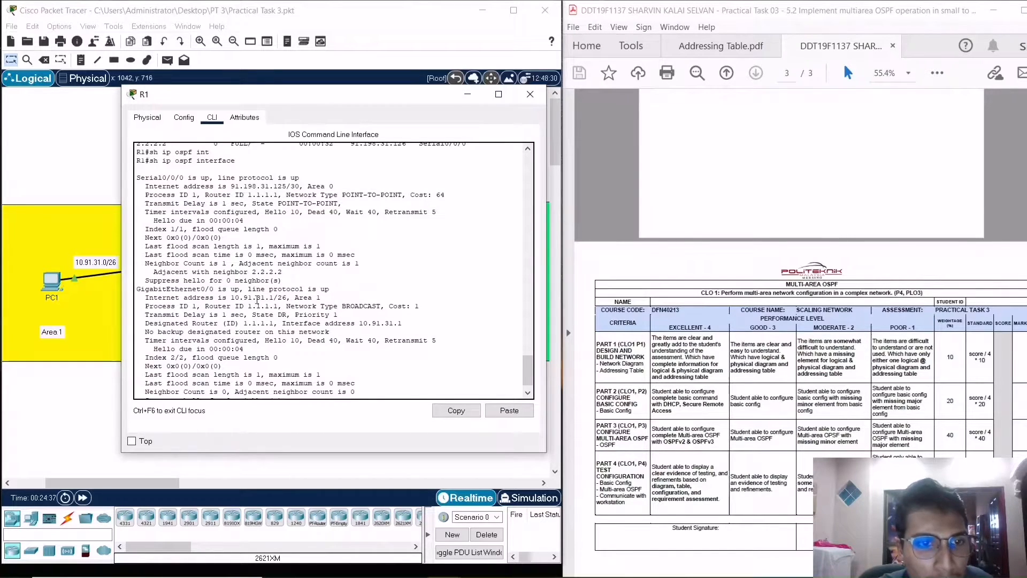
pyautogui.scroll(-1, 256, 308)
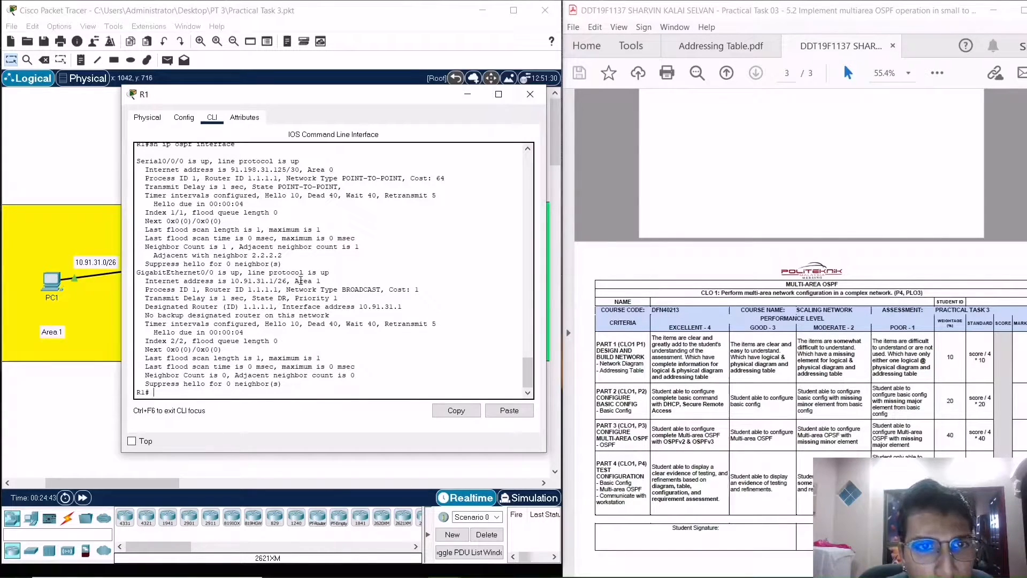
pyautogui.moveTo(296, 280); pyautogui.dragTo(321, 280)
pyautogui.moveTo(304, 170); pyautogui.dragTo(340, 169)
pyautogui.moveTo(321, 280); pyautogui.dragTo(298, 281)
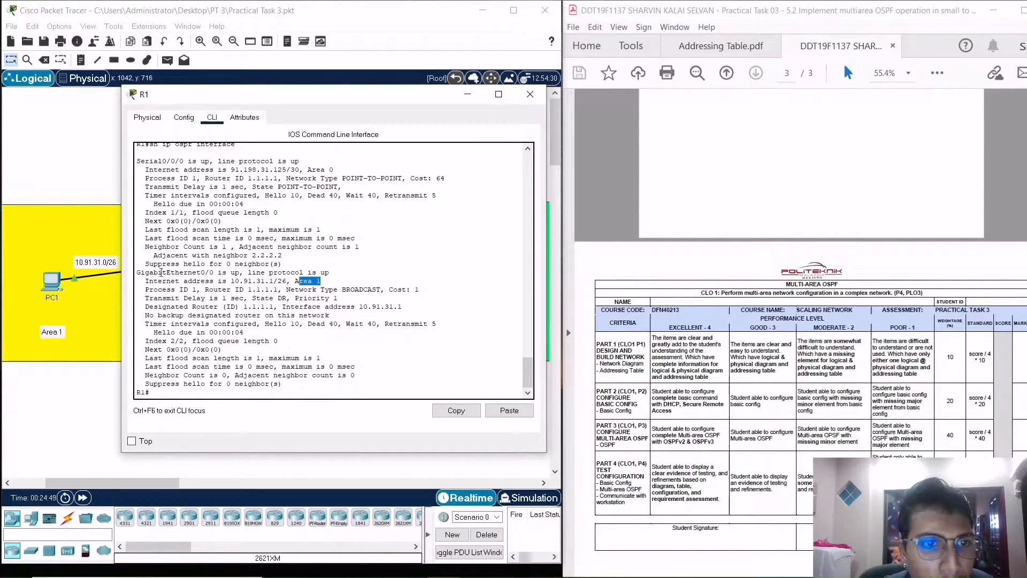
pyautogui.moveTo(294, 281); pyautogui.dragTo(327, 281)
pyautogui.moveTo(303, 170); pyautogui.dragTo(351, 170)
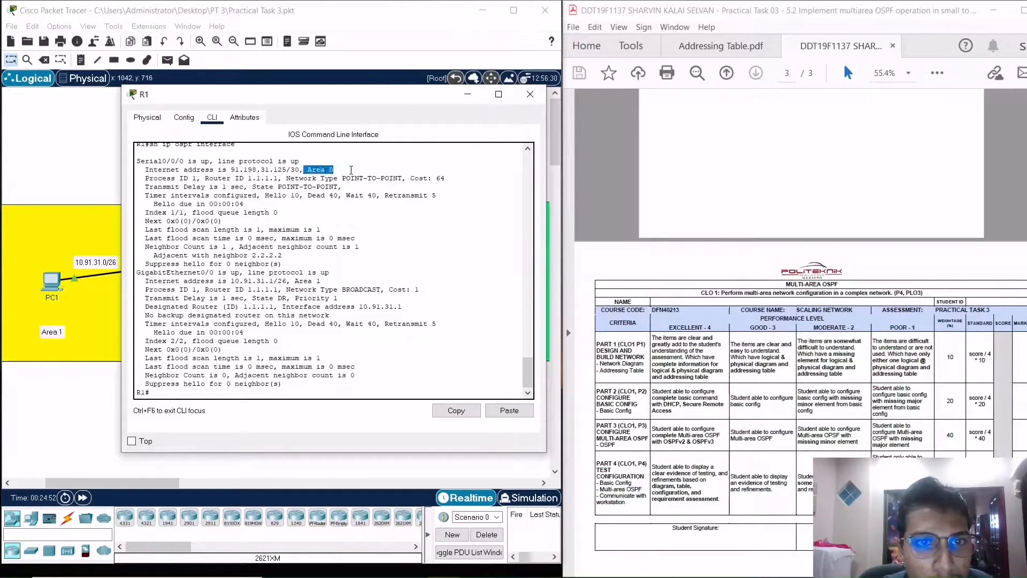
# Examine the adjacent neighbor count and neighbor router ID listed under Serial0/0/0 in the OSPF interface details
pyautogui.click(377, 248)
pyautogui.moveTo(376, 248)
pyautogui.mouseDown()
pyautogui.moveTo(274, 180)
pyautogui.moveTo(395, 246)
pyautogui.mouseUp()
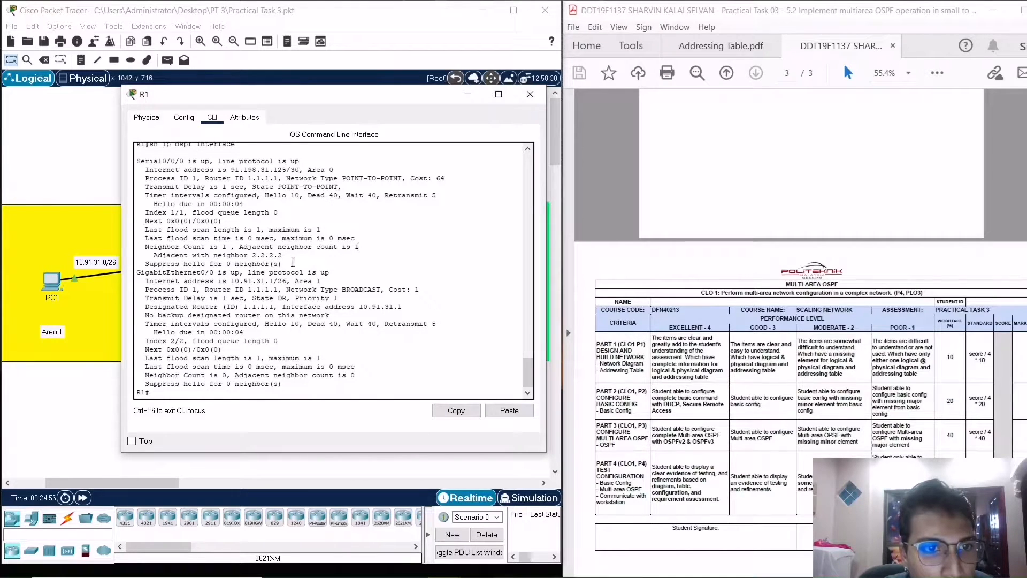
pyautogui.click(293, 262)
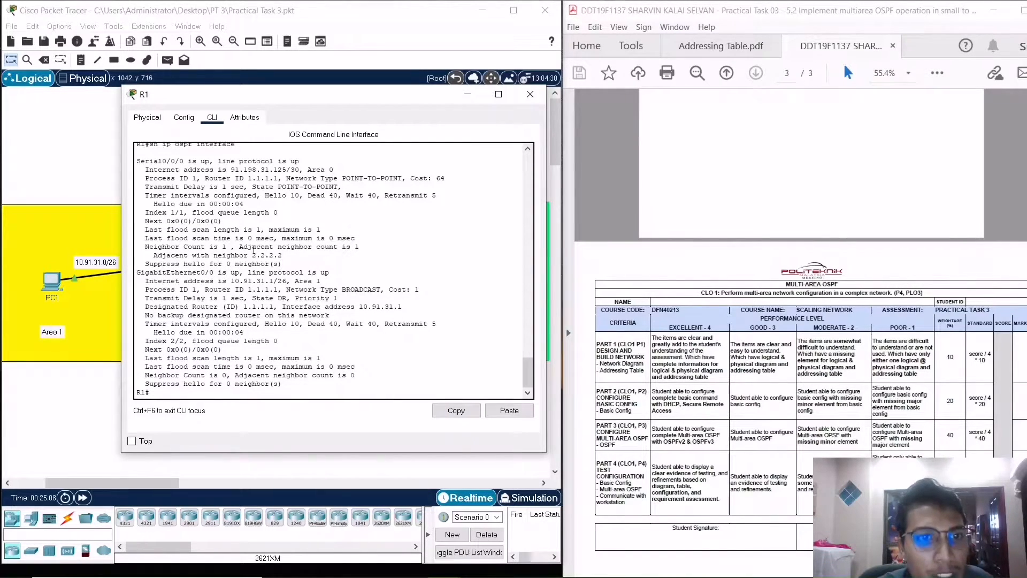
pyautogui.moveTo(252, 255); pyautogui.dragTo(288, 257)
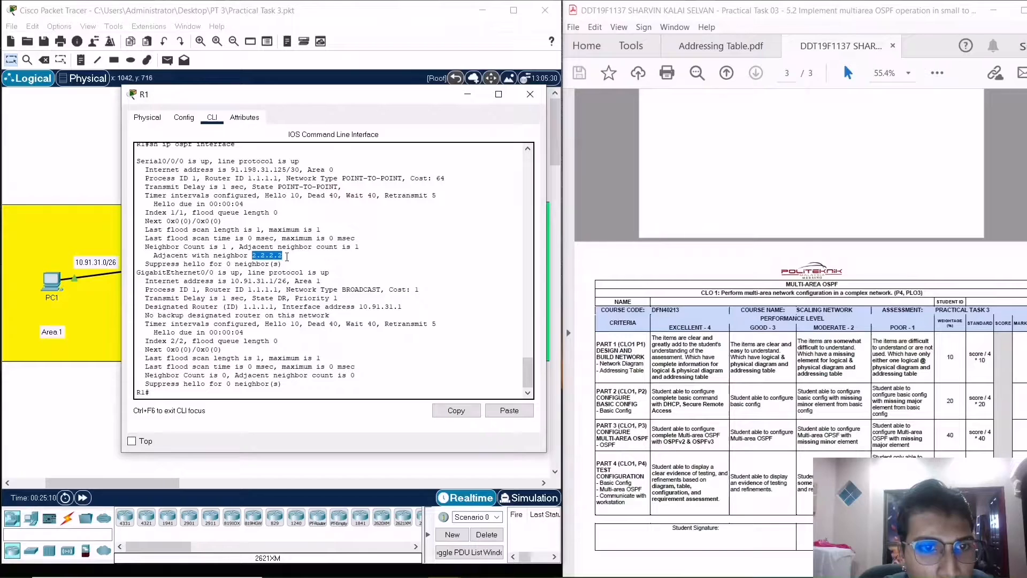
pyautogui.click(283, 256)
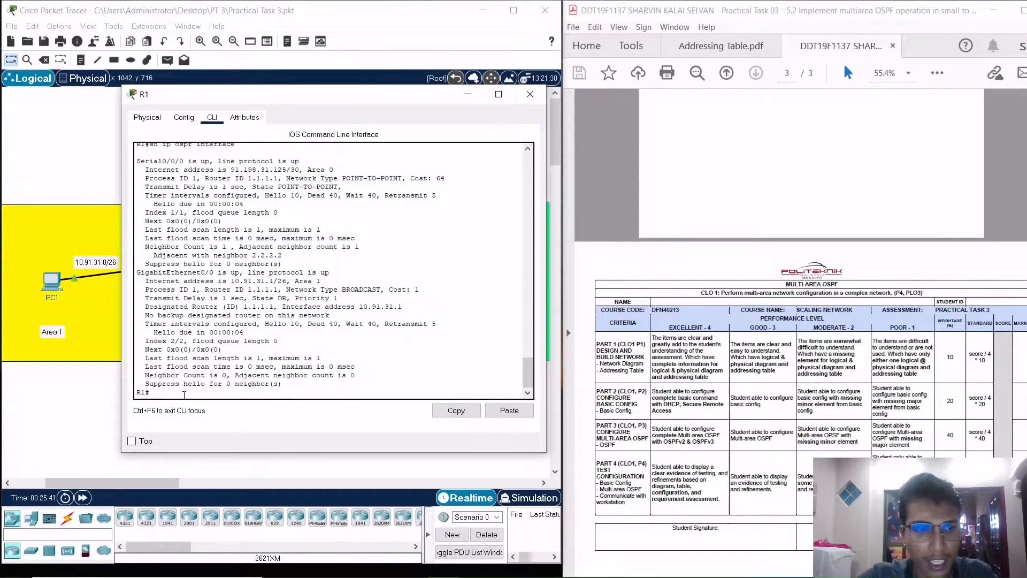
# Display R1's IPv6 OSPF neighbor table with the sh ipv6 ospf neighbor command
pyautogui.write('h')
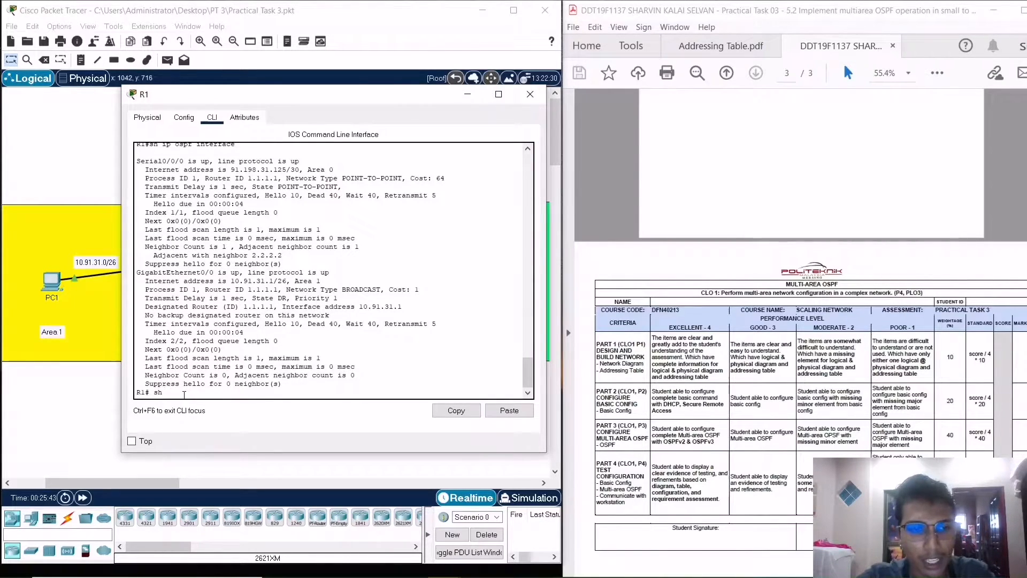
pyautogui.write(' ip')
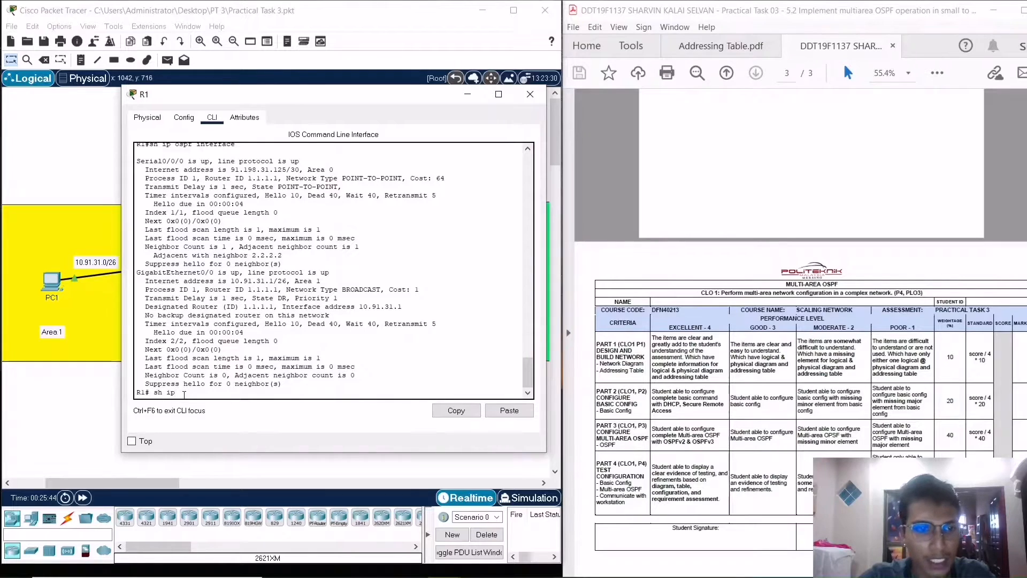
pyautogui.write('v')
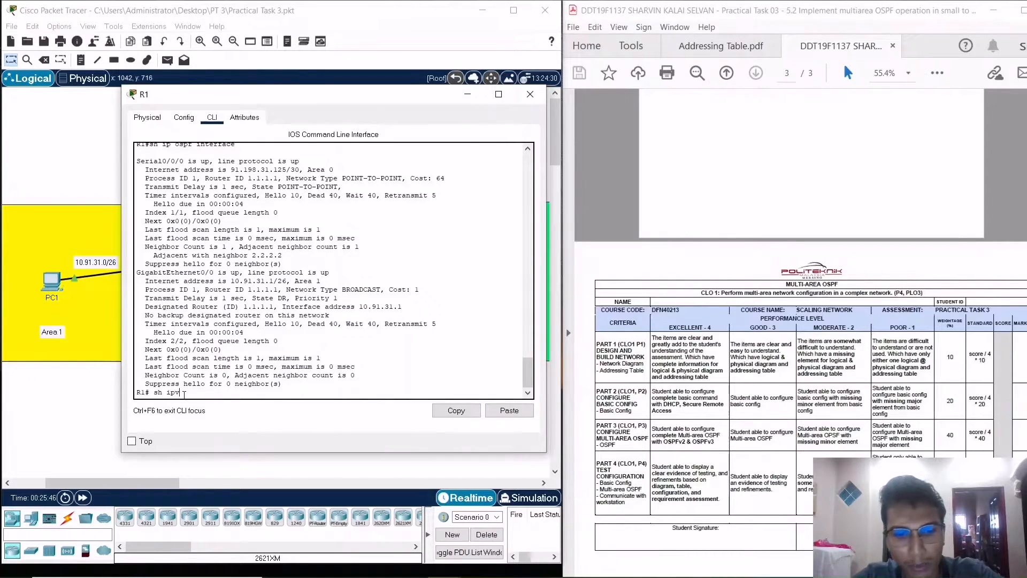
pyautogui.write('6 ne')
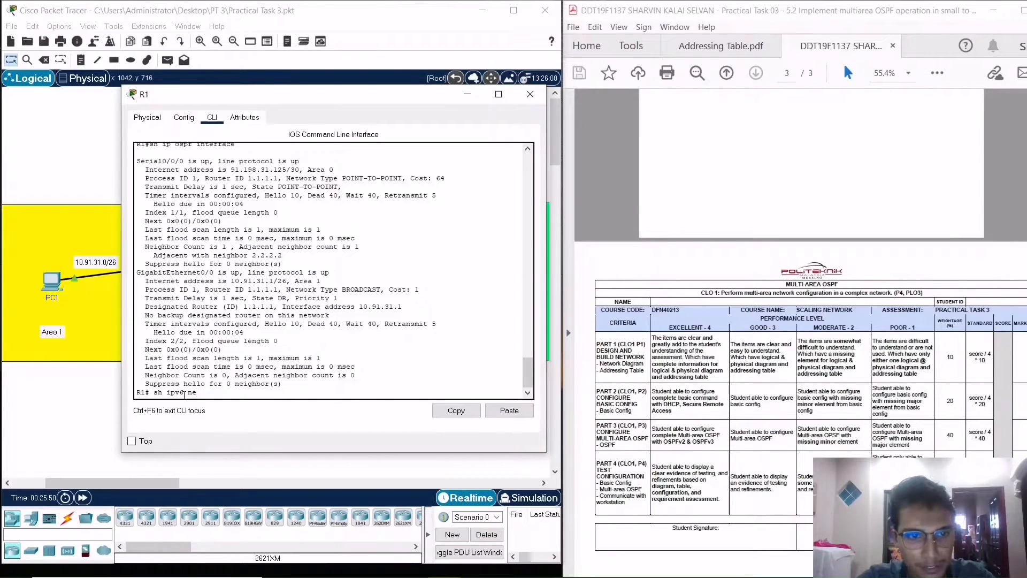
pyautogui.press('Tab')
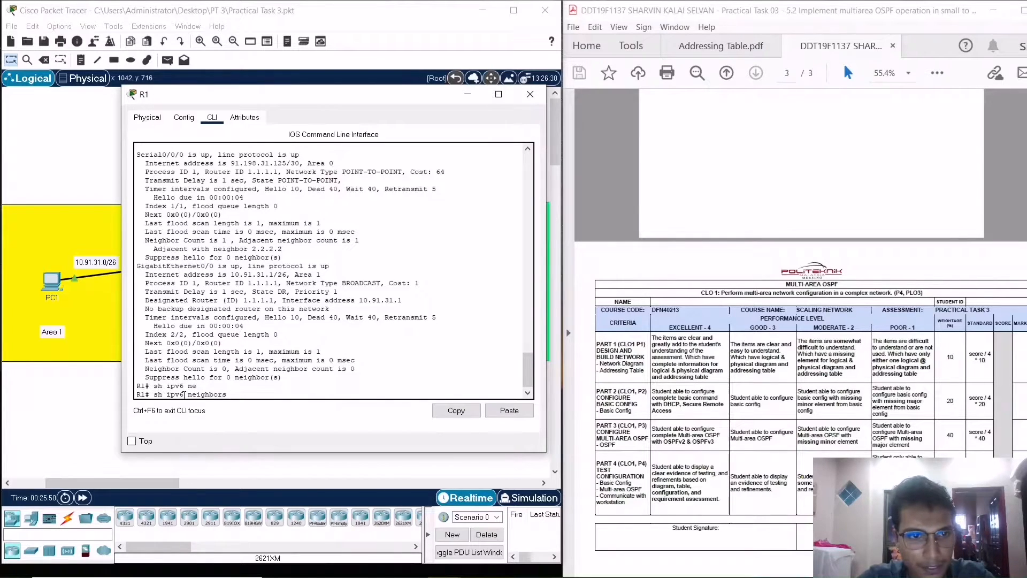
pyautogui.press('BackSpace')
pyautogui.press('BackSpace')
pyautogui.press('BackSpace')
pyautogui.press('BackSpace')
pyautogui.press('BackSpace')
pyautogui.press('BackSpace')
pyautogui.press('BackSpace')
pyautogui.press('BackSpace')
pyautogui.press('BackSpace')
pyautogui.press('BackSpace')
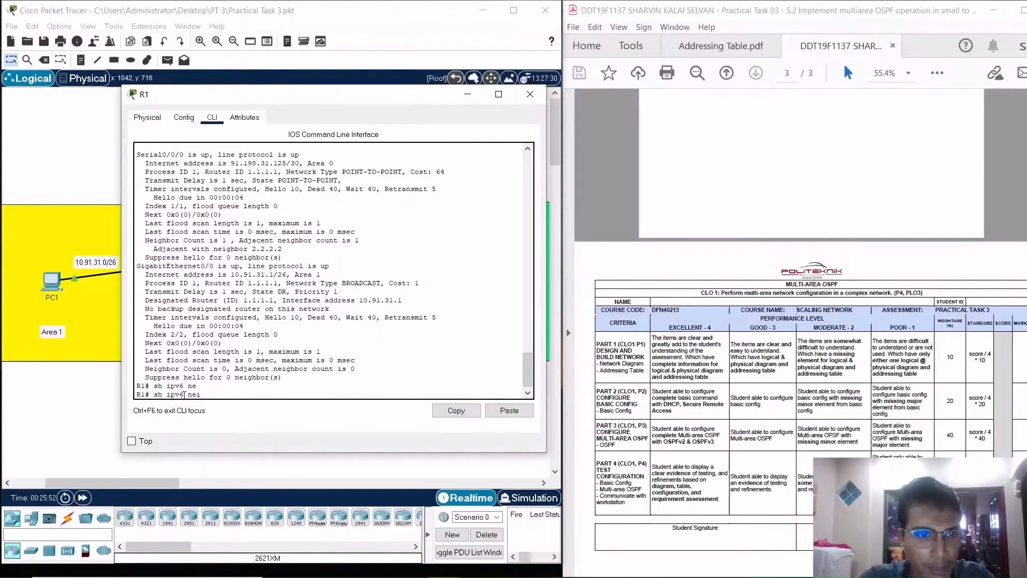
pyautogui.write('osp')
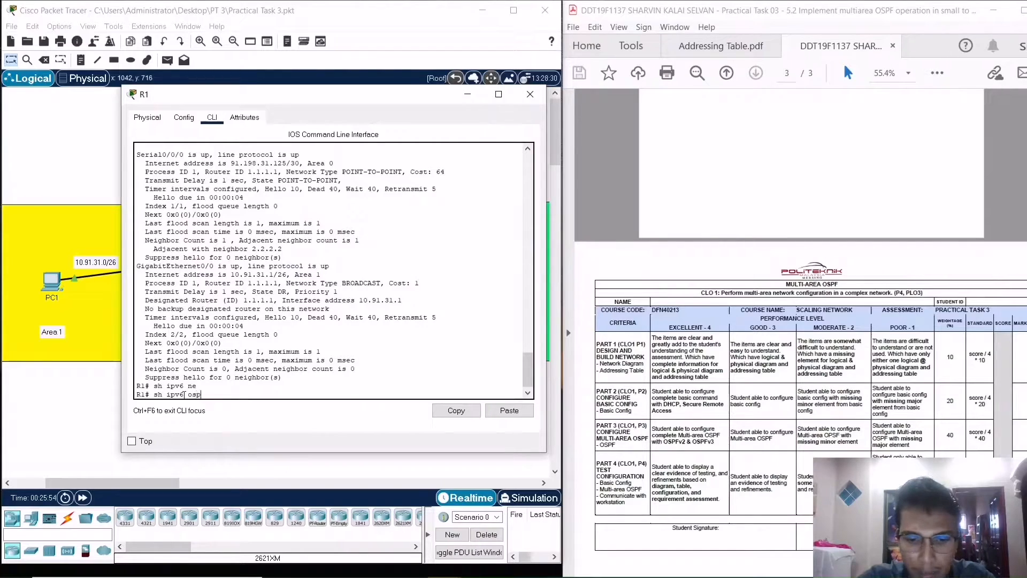
pyautogui.write('f ne')
pyautogui.press('Tab')
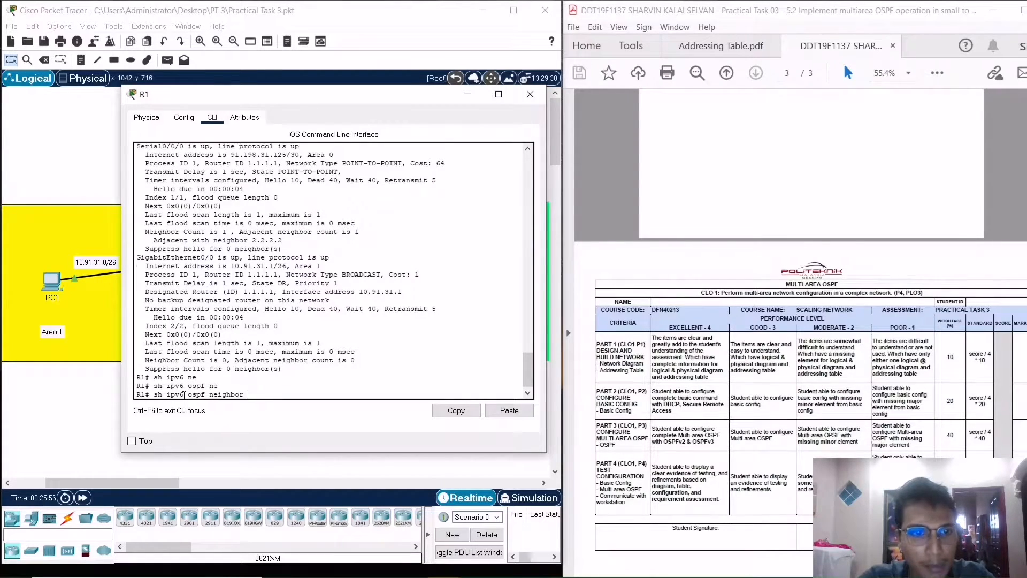
pyautogui.press('Return')
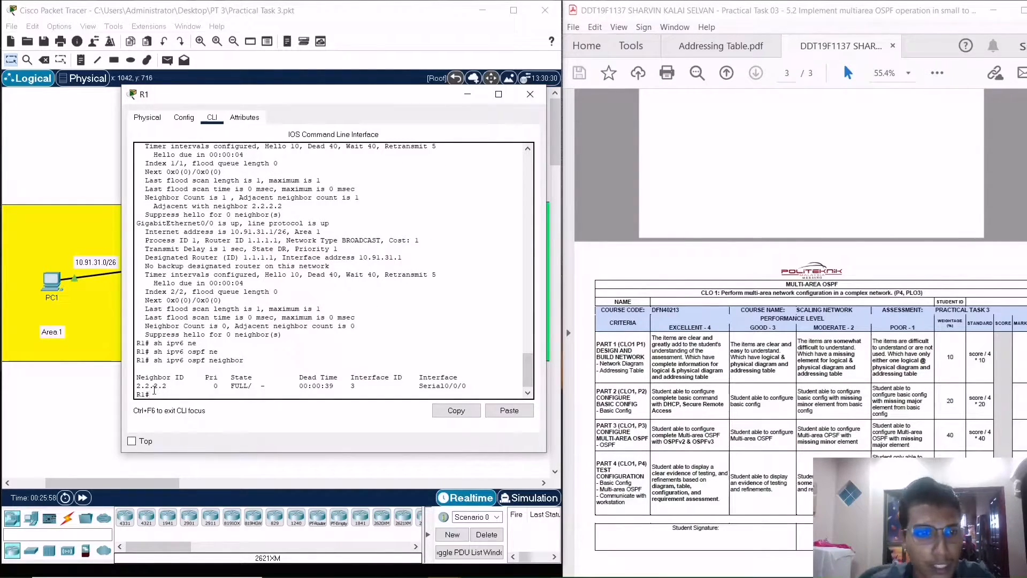
# Examine the neighbor ID and interface in R1's IPv6 OSPF neighbor table
pyautogui.moveTo(136, 385); pyautogui.dragTo(171, 386)
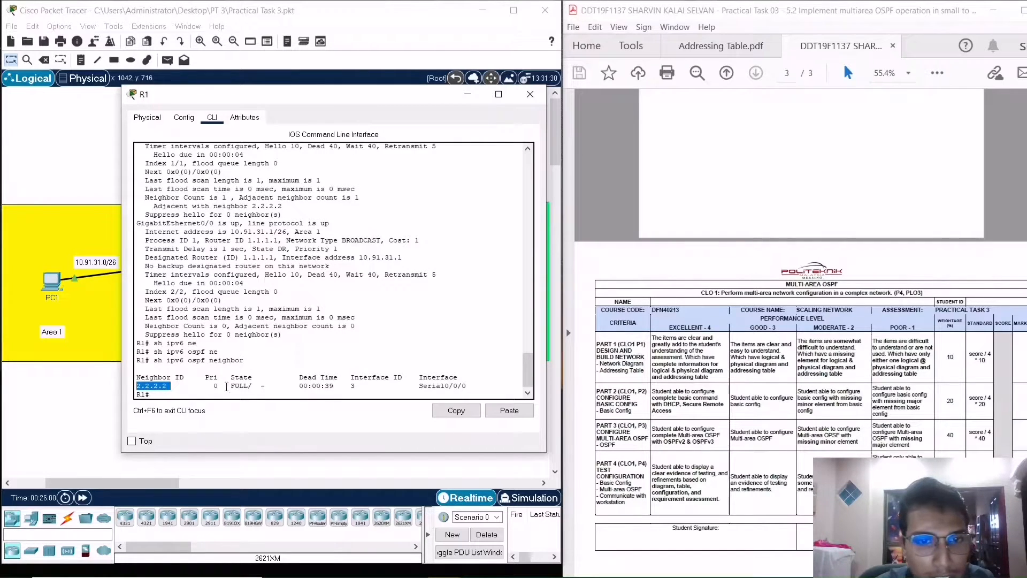
pyautogui.moveTo(347, 386); pyautogui.dragTo(468, 387)
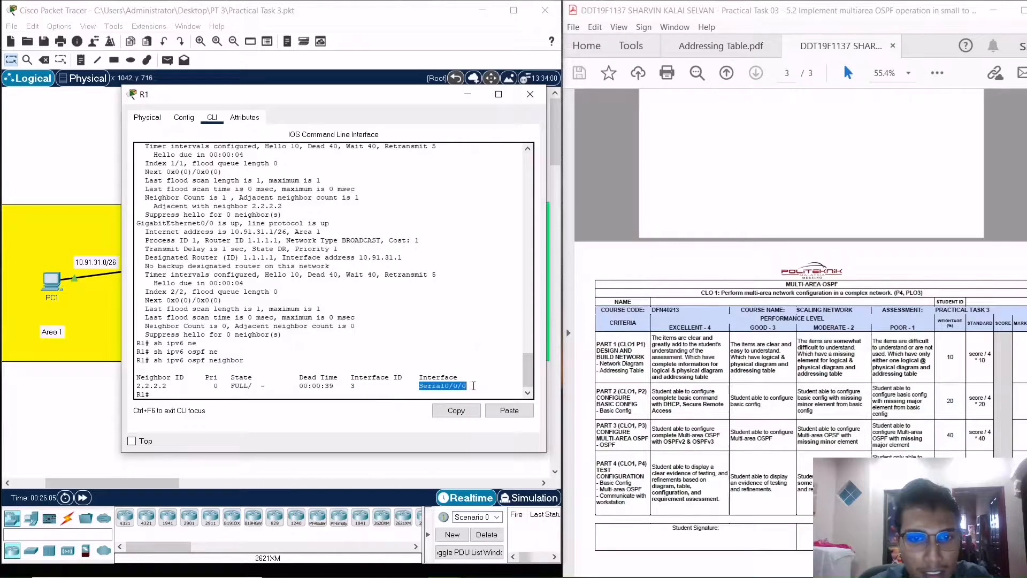
pyautogui.click(439, 394)
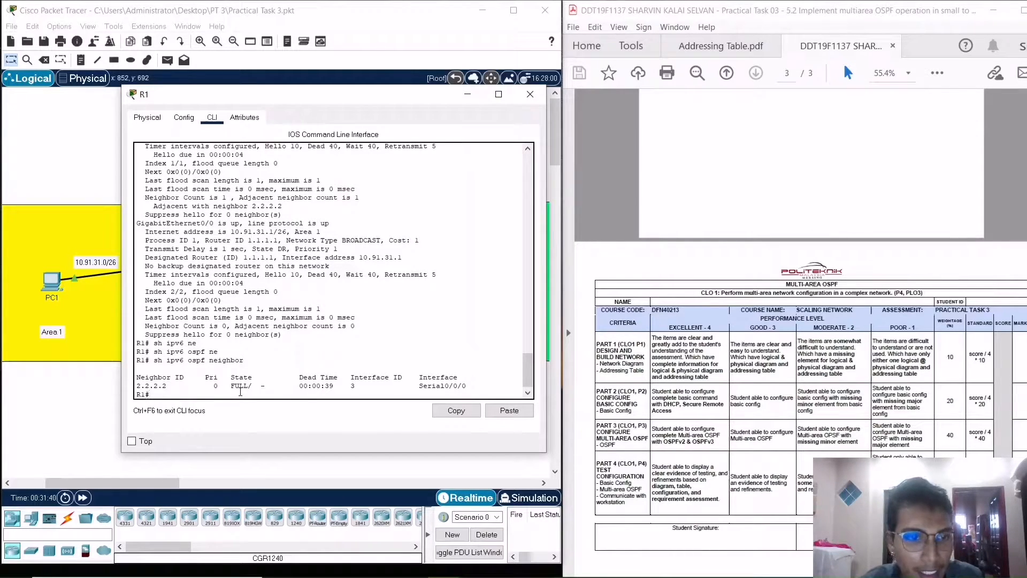
# Display R1's IPv6 OSPF interface details with the sh ipv6 ospf interface command
pyautogui.write('sh ipv6')
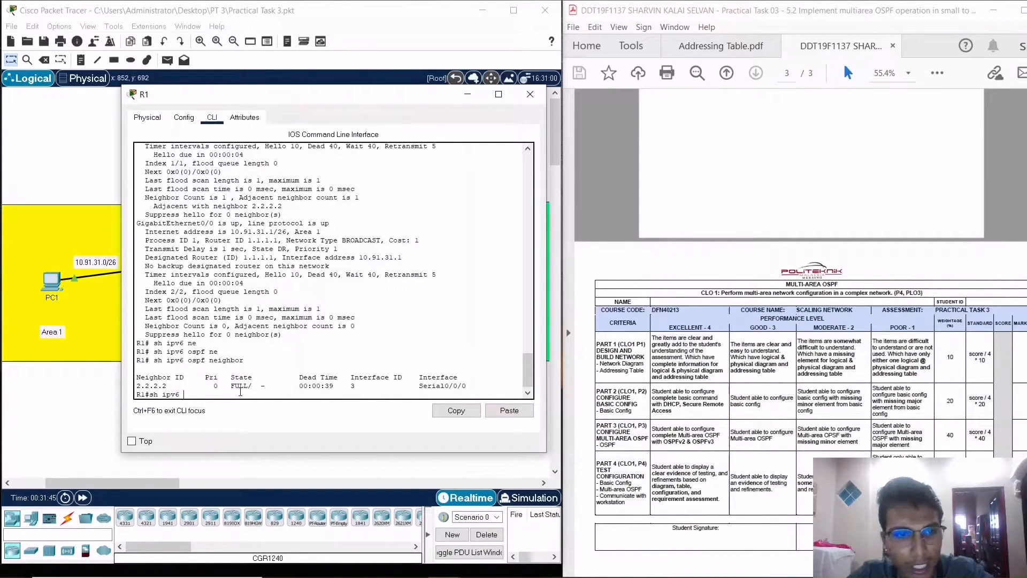
pyautogui.write('ospf i')
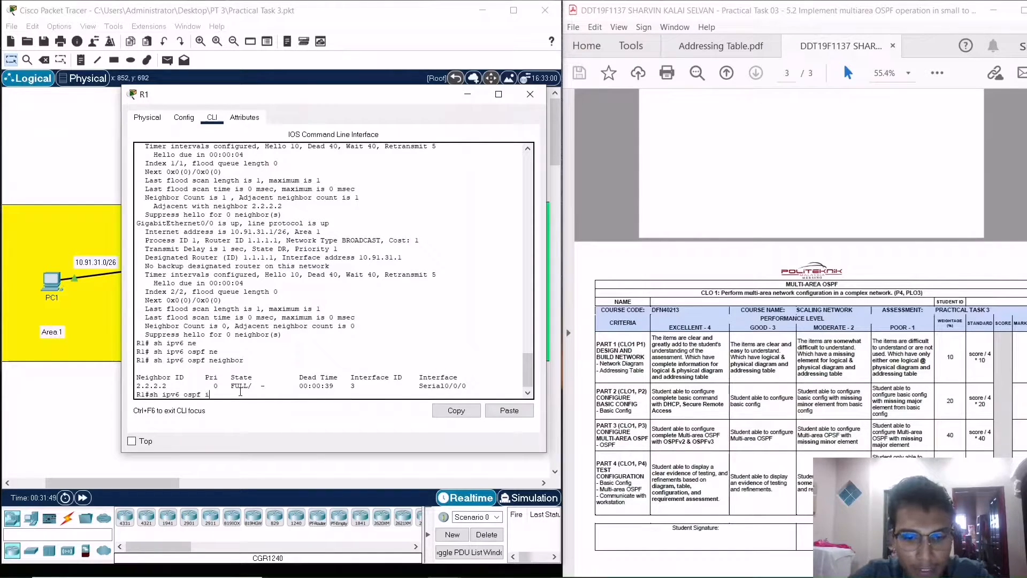
pyautogui.write('nterface')
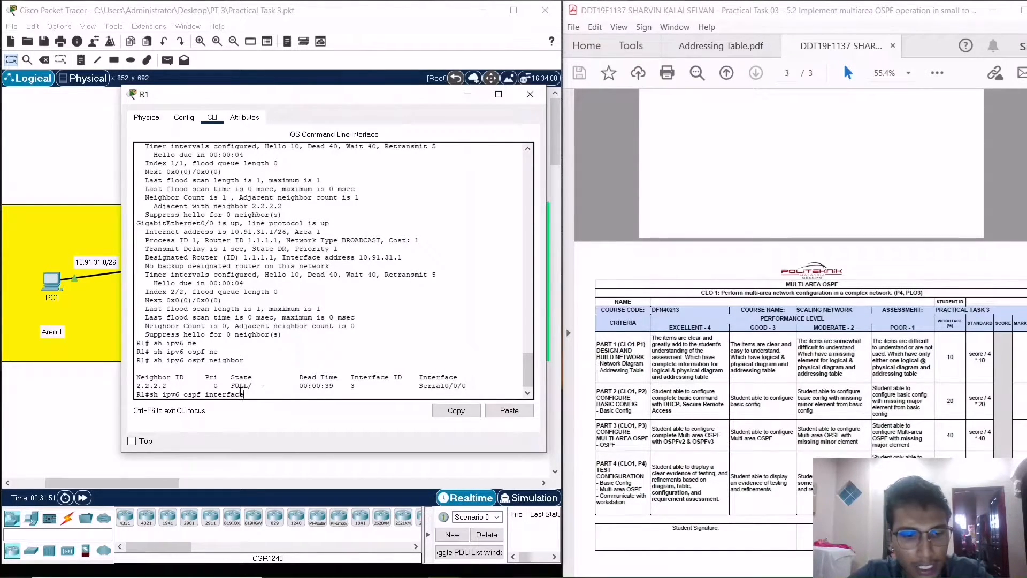
pyautogui.press('Return')
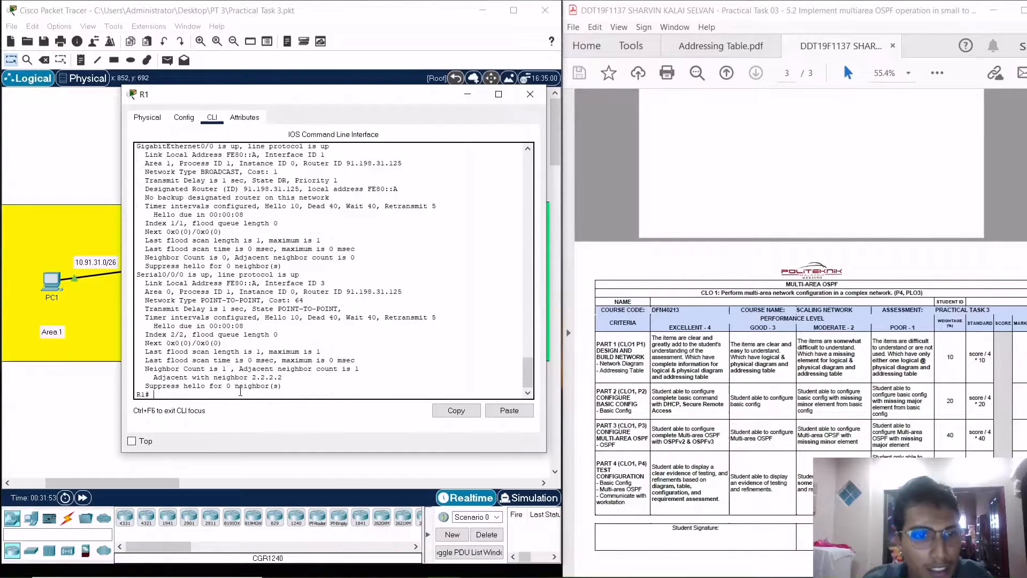
# Examine the area assignments and neighbor details of GigabitEthernet0/0 and Serial0/0/0 in R1's IPv6 OSPF interface details
pyautogui.scroll(6, 330, 330)
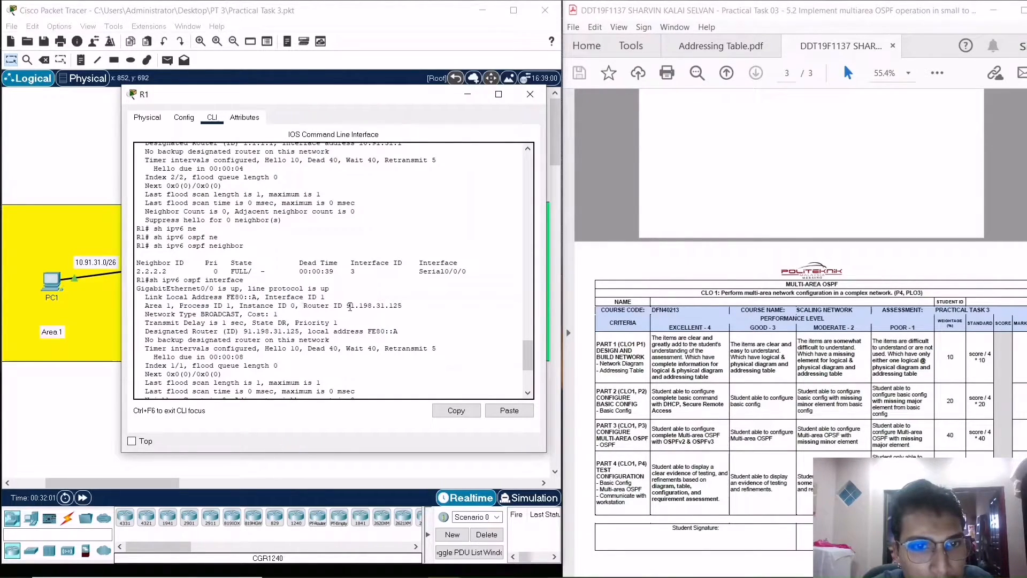
pyautogui.scroll(-2, 208, 302)
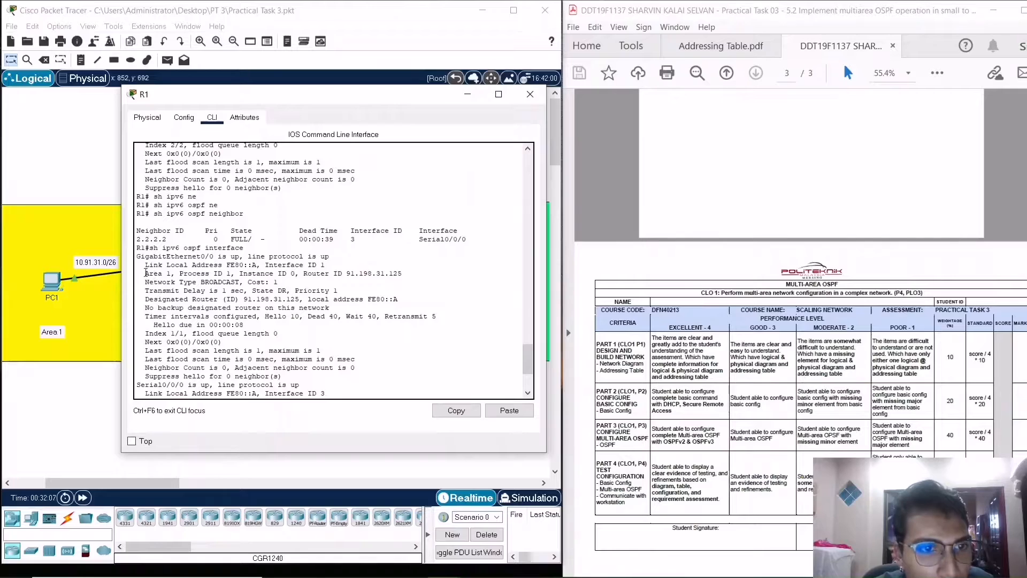
pyautogui.moveTo(145, 273); pyautogui.dragTo(160, 274)
pyautogui.scroll(-1, 233, 291)
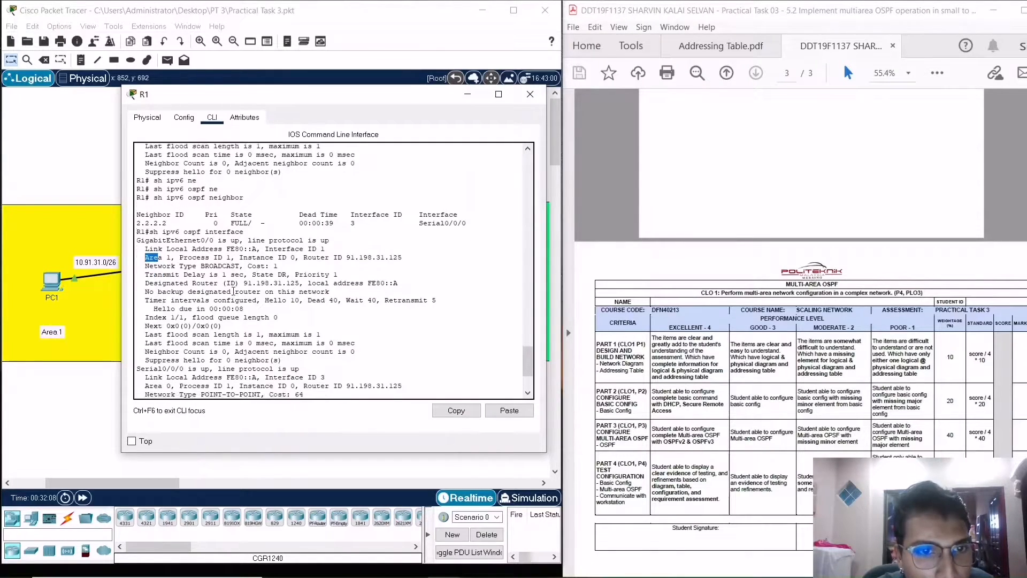
pyautogui.click(389, 312)
pyautogui.scroll(-3, 384, 317)
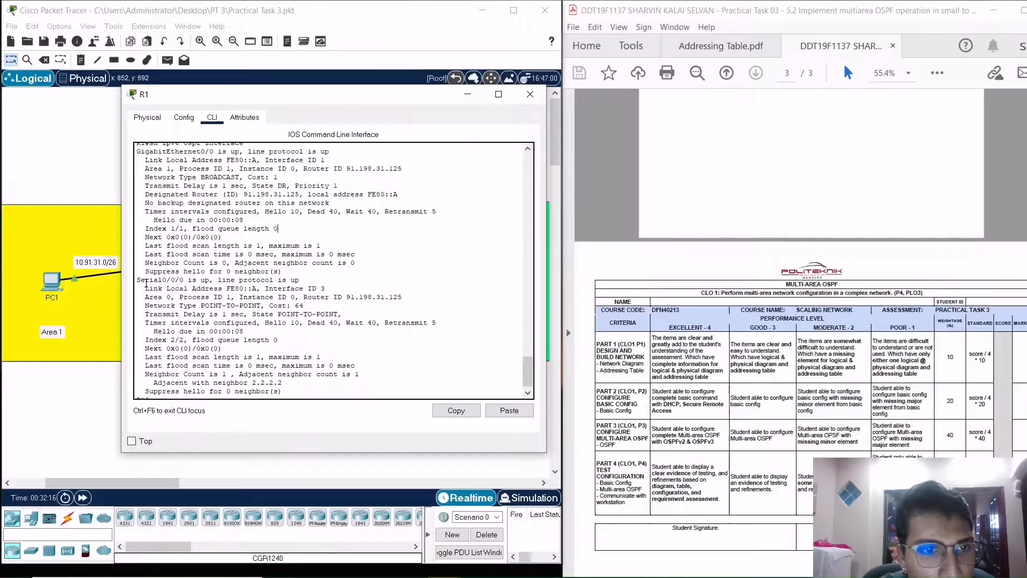
pyautogui.scroll(5, 145, 283)
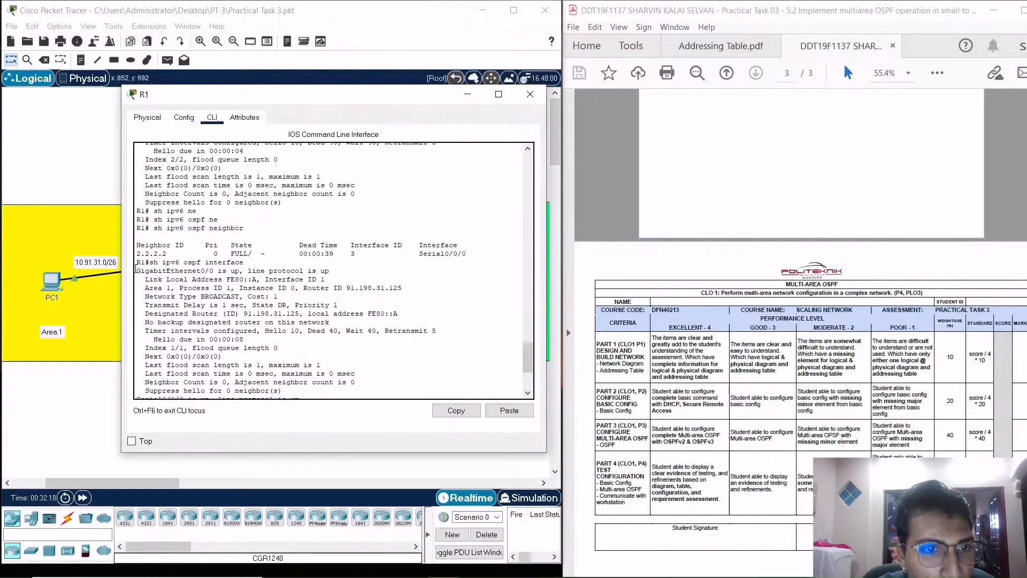
pyautogui.moveTo(136, 271); pyautogui.dragTo(200, 274)
pyautogui.scroll(-5, 203, 290)
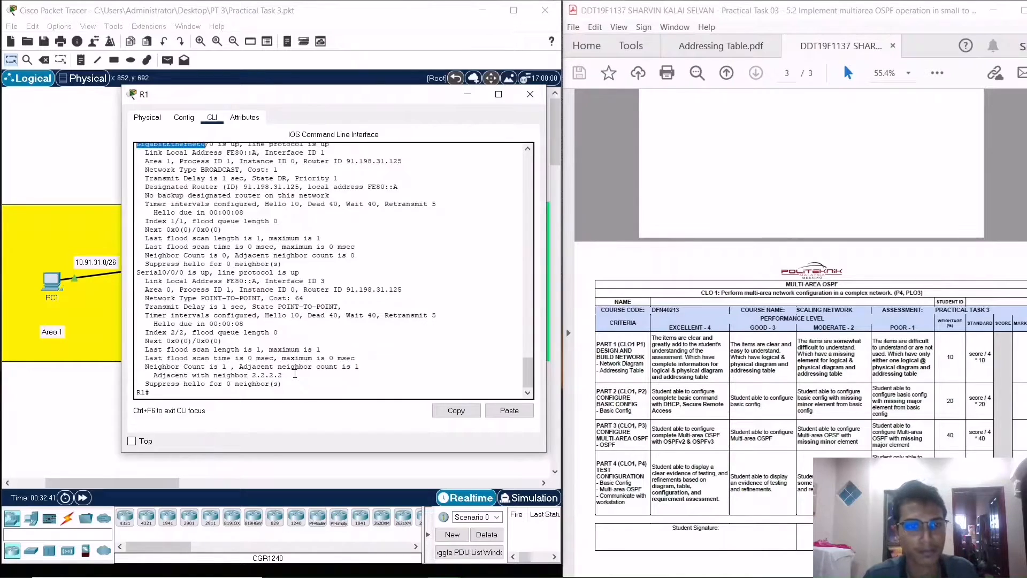
# Display R1's complete running configuration through to its end with the show running-conf command
pyautogui.click(285, 396)
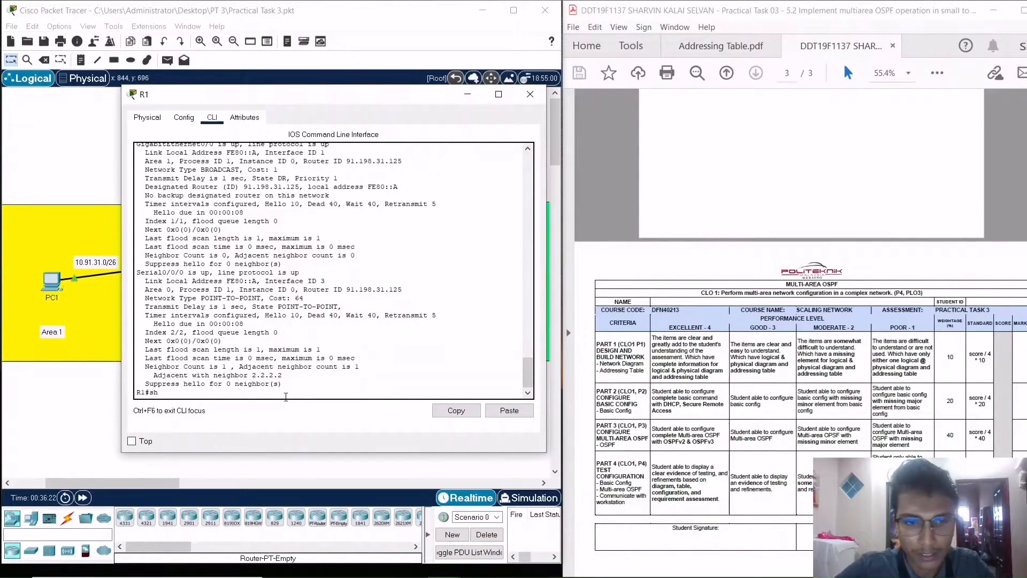
pyautogui.write('ow run')
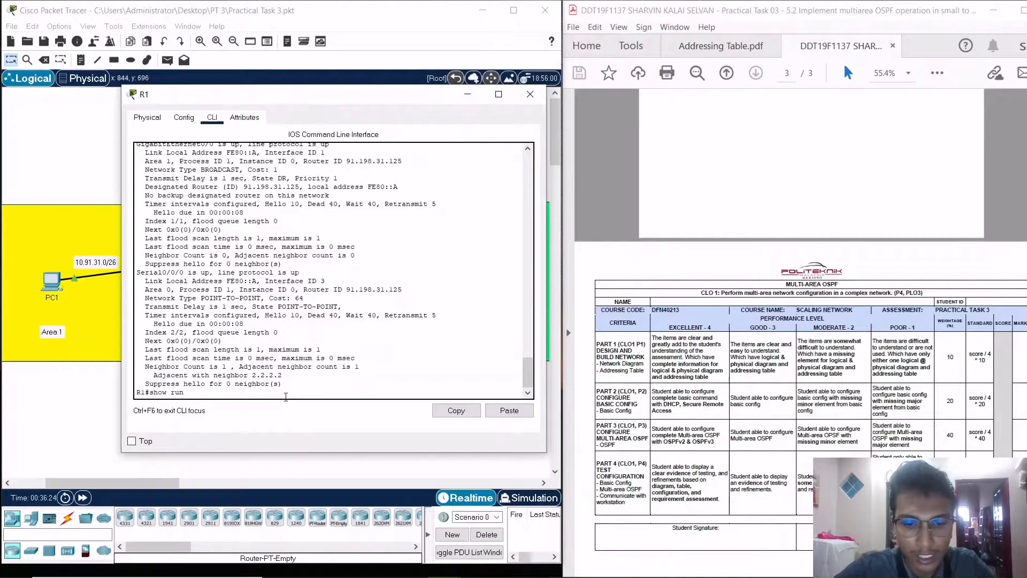
pyautogui.write('ning')
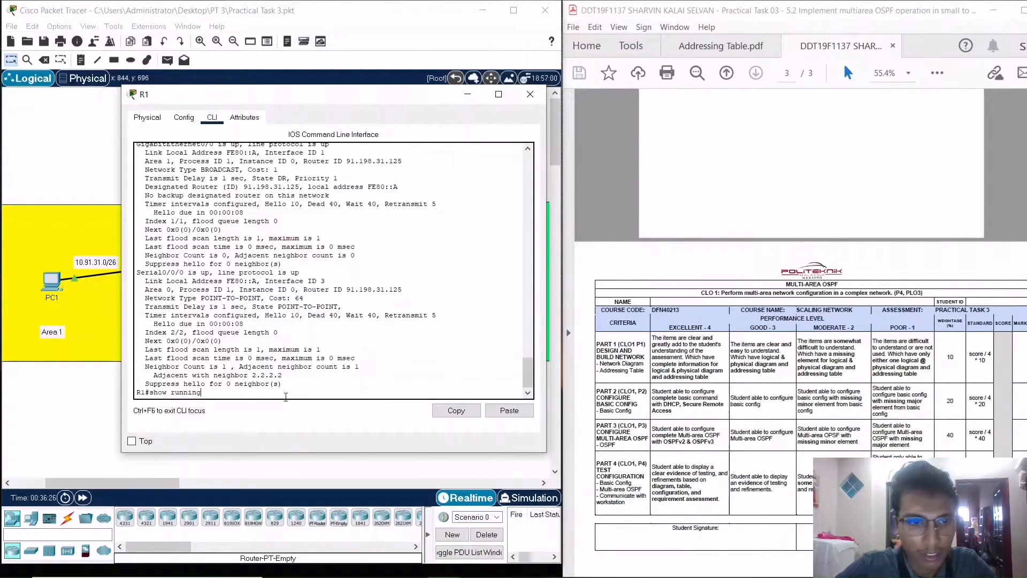
pyautogui.write('-conf')
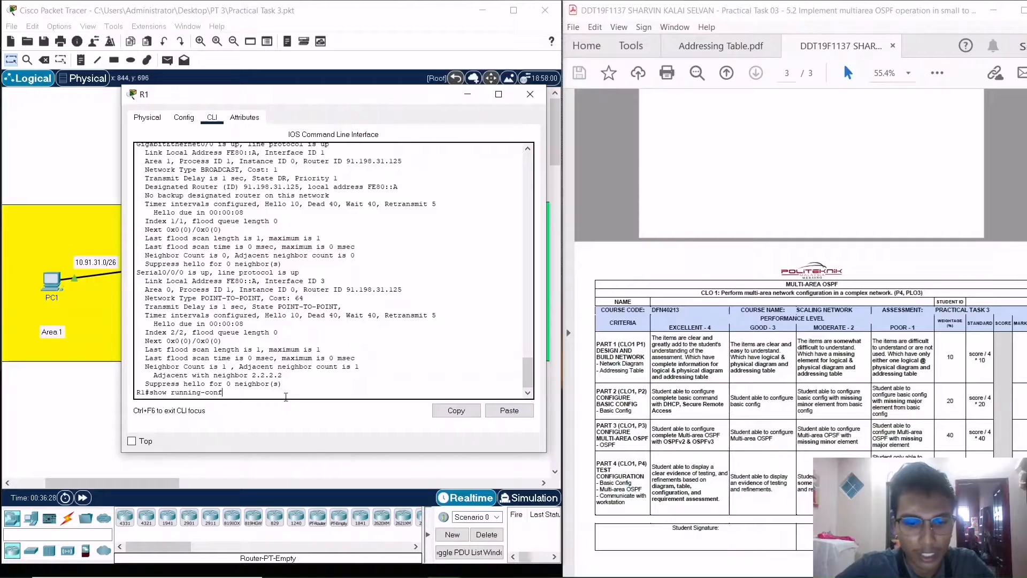
pyautogui.press('Return')
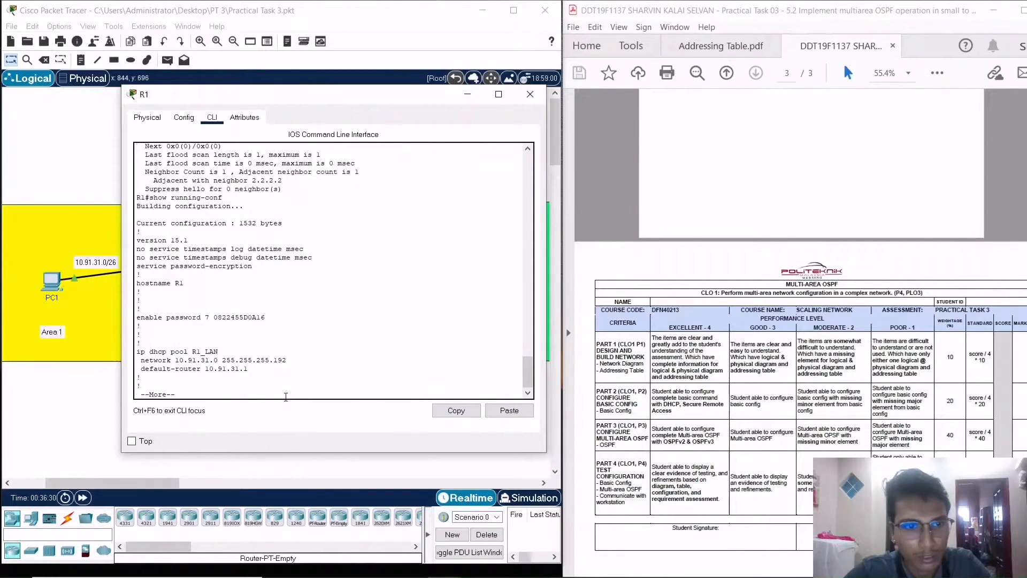
pyautogui.press('space')
pyautogui.press('space')
pyautogui.press('space')
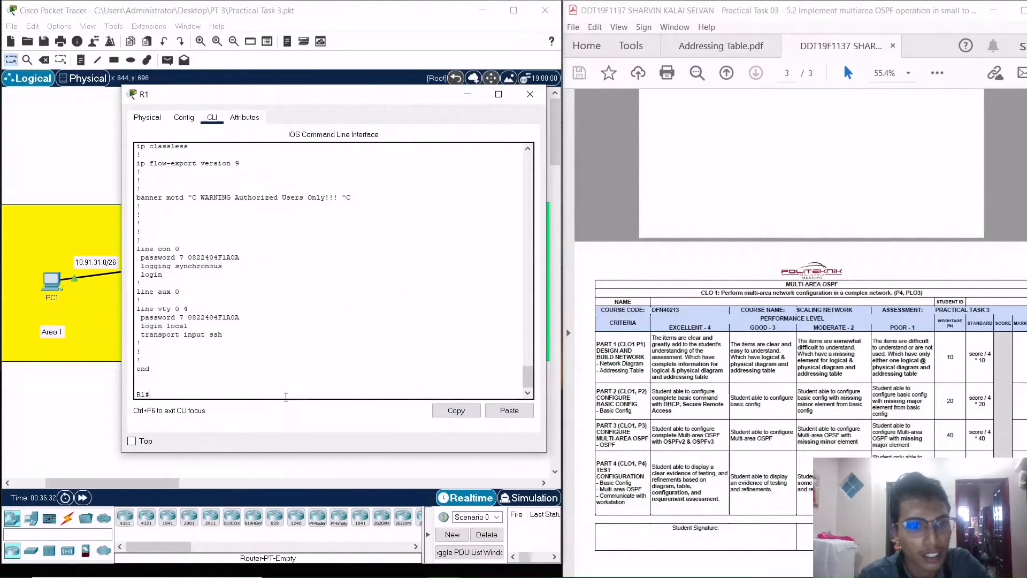
# Examine the IPv6 OSPF area line under interface GigabitEthernet0/0 in R1's running configuration
pyautogui.scroll(15, 274, 335)
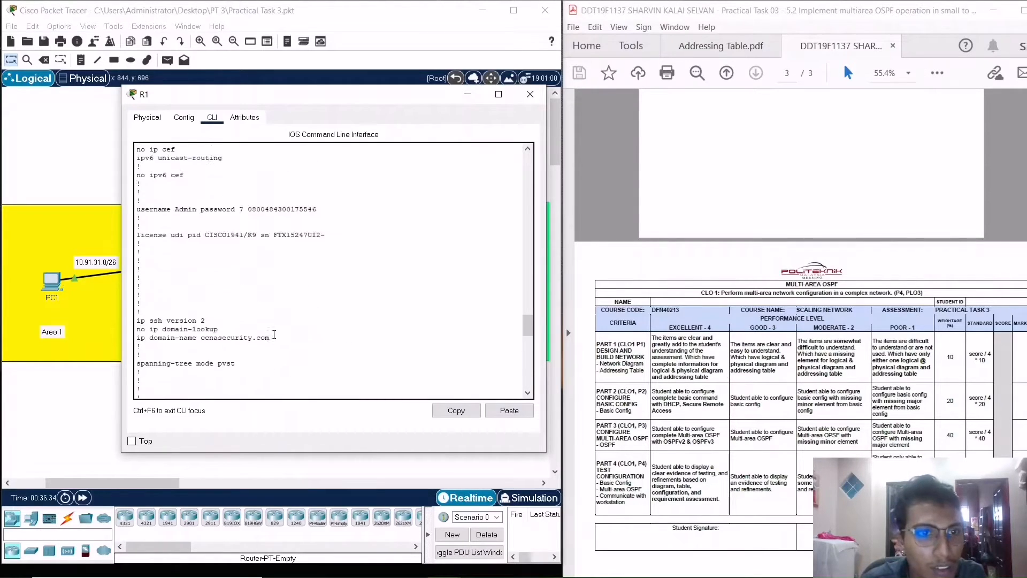
pyautogui.scroll(-4, 274, 335)
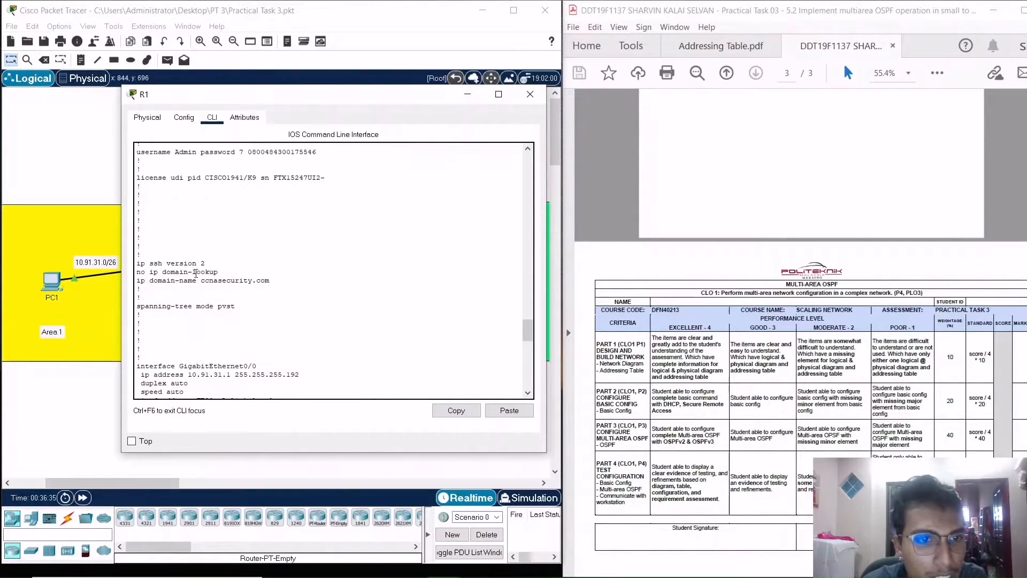
pyautogui.scroll(-4, 295, 328)
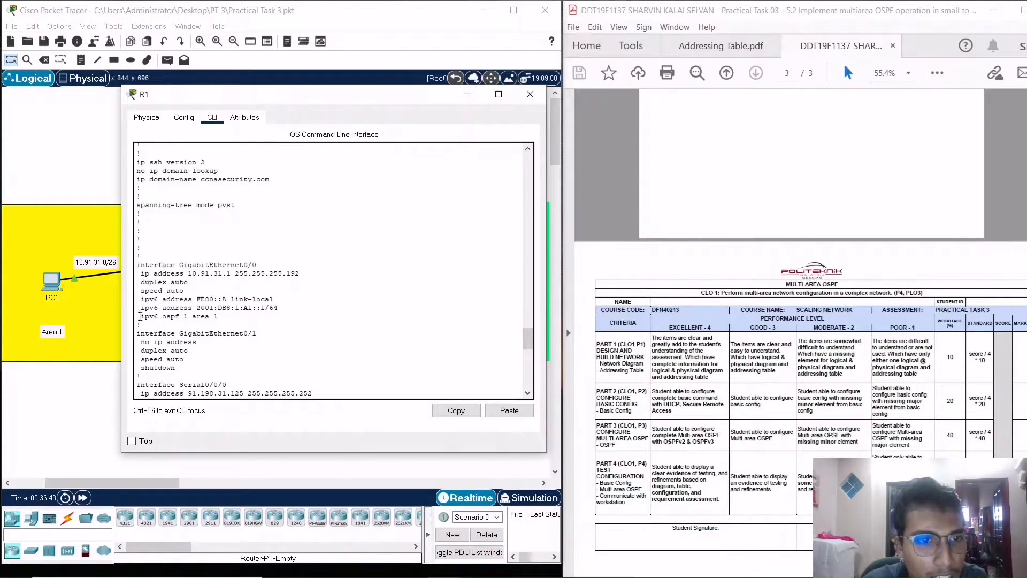
pyautogui.moveTo(139, 316); pyautogui.dragTo(224, 314)
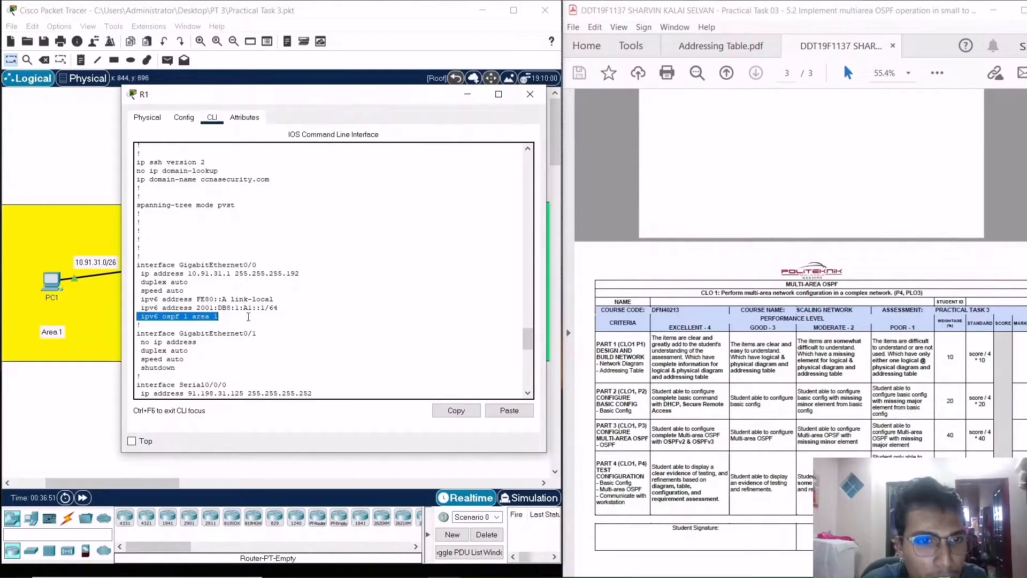
# Examine the IPv4 address, IPv6 addresses and IPv6 OSPF area under interface Serial0/0/0 in R1's running configuration
pyautogui.scroll(-4, 248, 316)
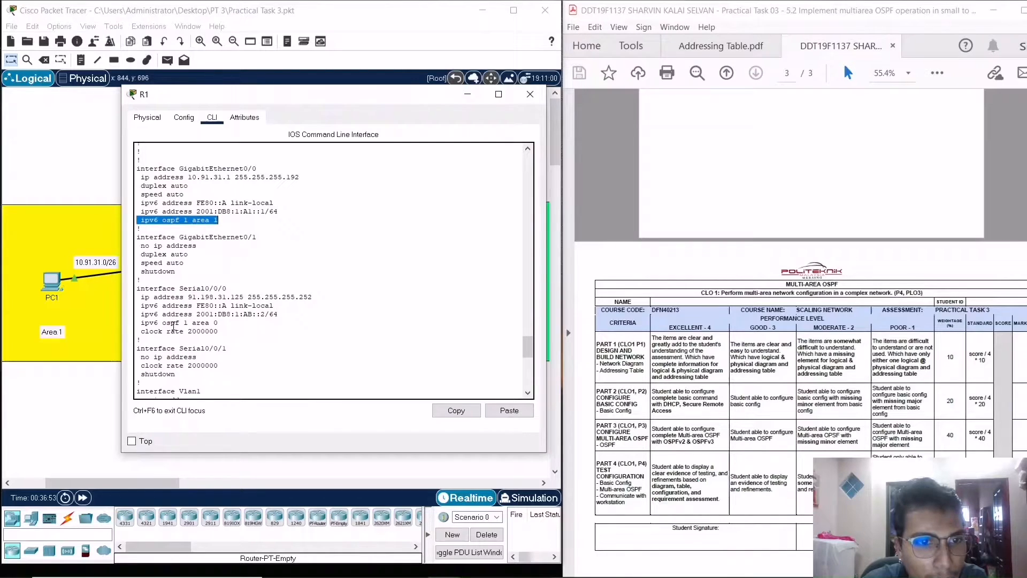
pyautogui.moveTo(138, 292); pyautogui.dragTo(279, 320)
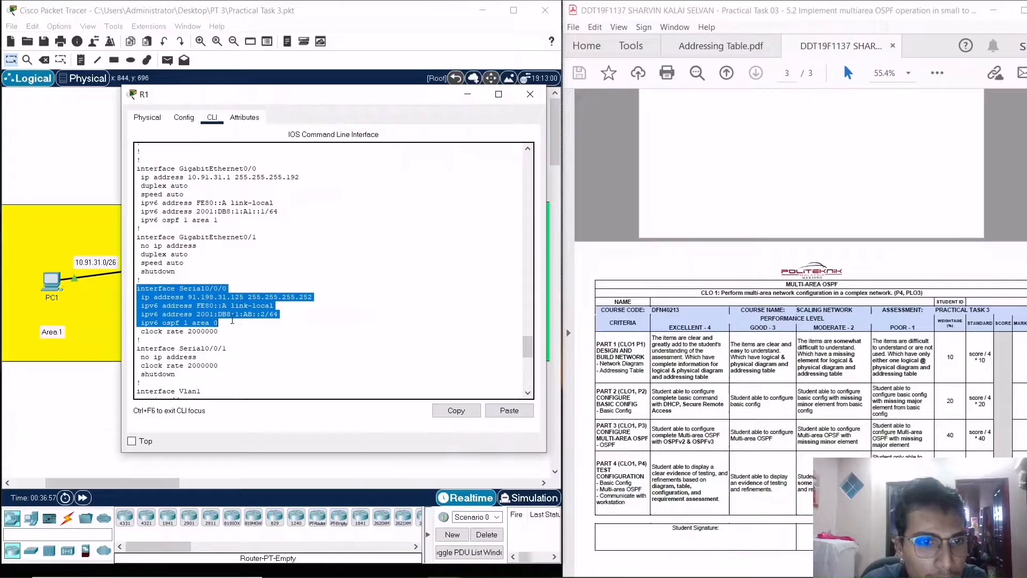
pyautogui.click(155, 297)
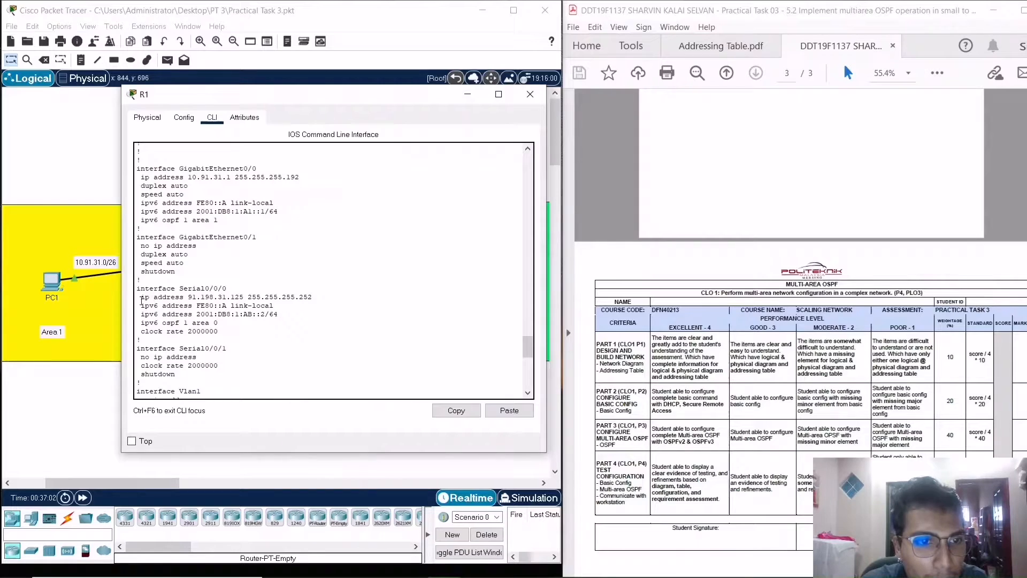
# Highlight the global IPv6 address line and the IPv6 OSPF area line under Serial0/0/0 in R1's running configuration
pyautogui.moveTo(140, 305); pyautogui.dragTo(283, 314)
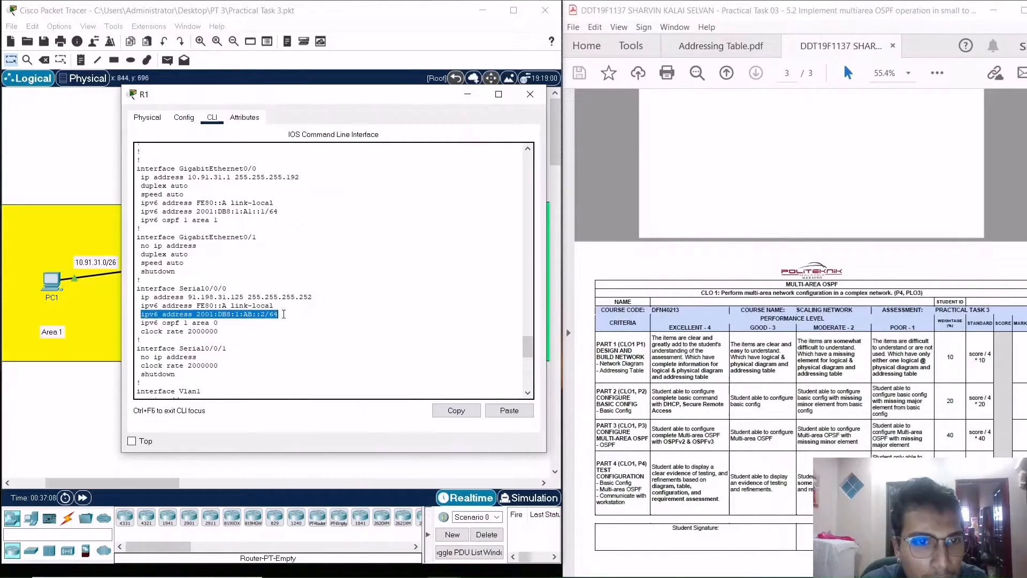
pyautogui.moveTo(219, 323); pyautogui.dragTo(138, 325)
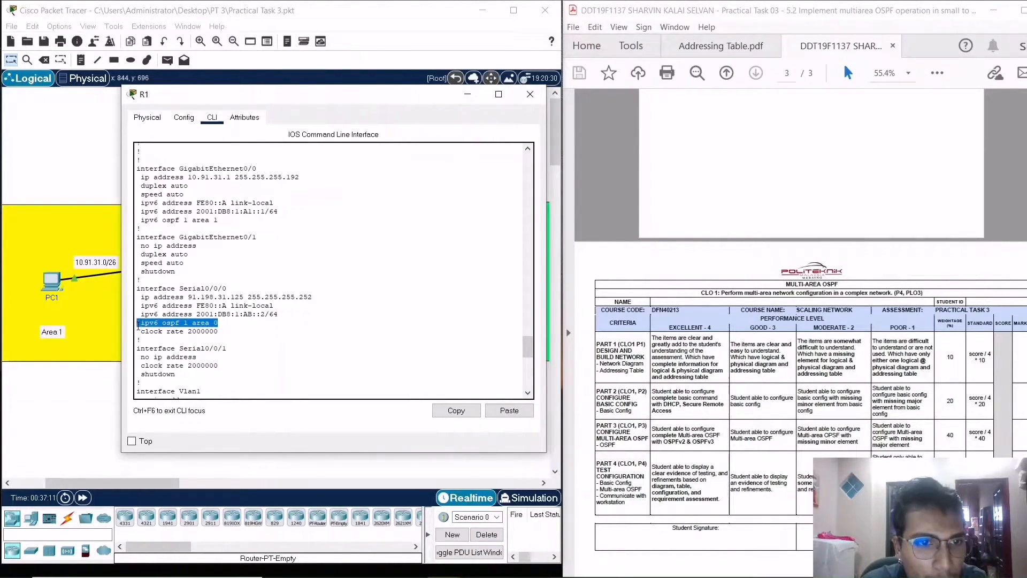
pyautogui.click(239, 324)
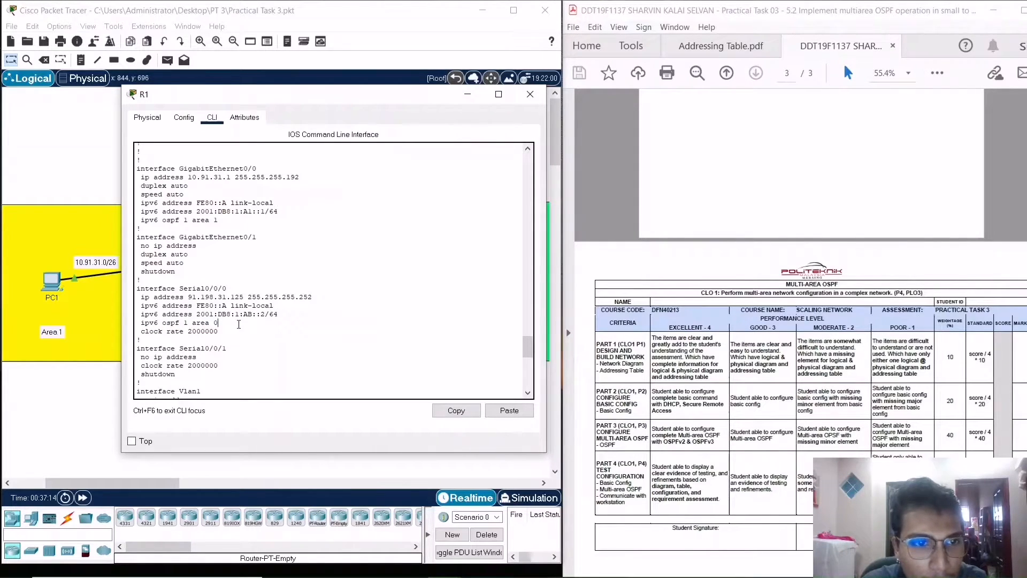
# Examine the router ospf 1 section and the rest of R1's running configuration, and close the R1 window
pyautogui.scroll(-5, 239, 324)
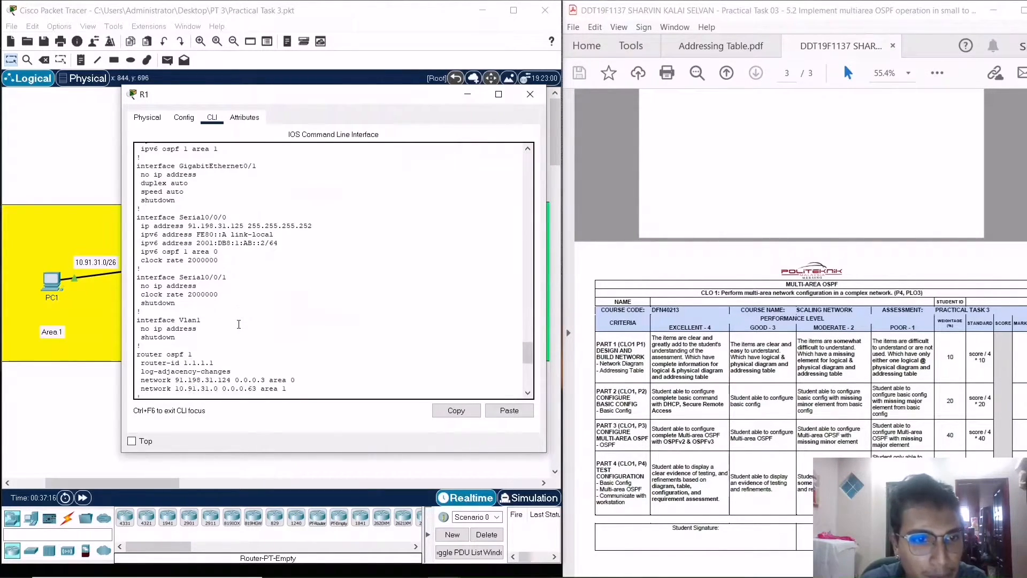
pyautogui.moveTo(138, 307); pyautogui.dragTo(296, 348)
pyautogui.click(296, 347)
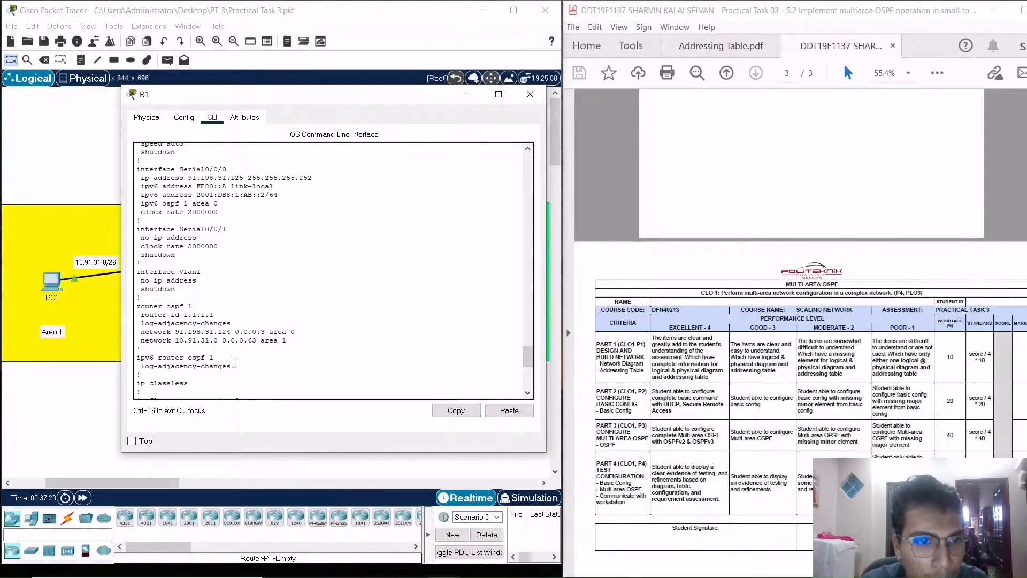
pyautogui.scroll(-9, 226, 362)
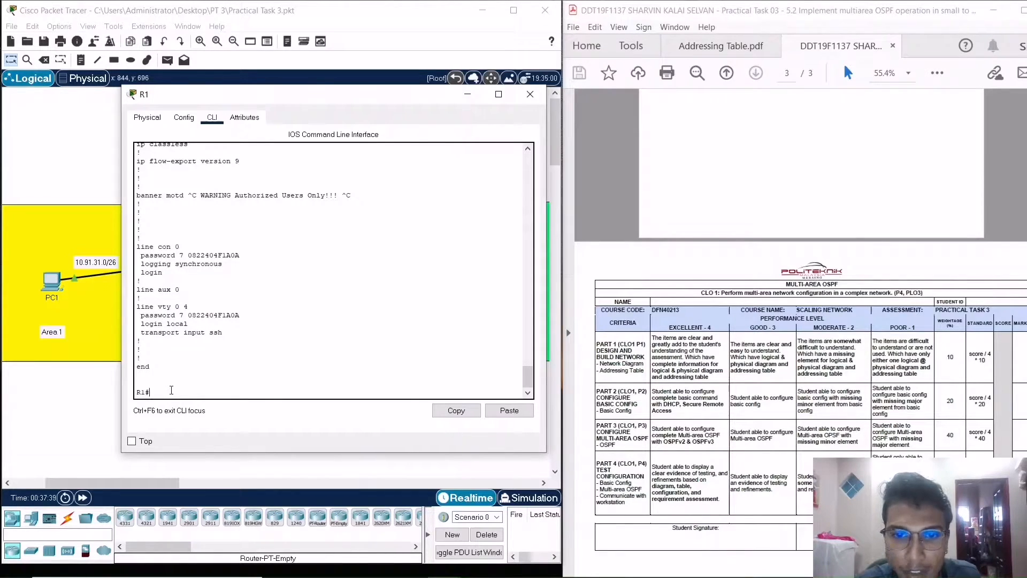
pyautogui.click(530, 95)
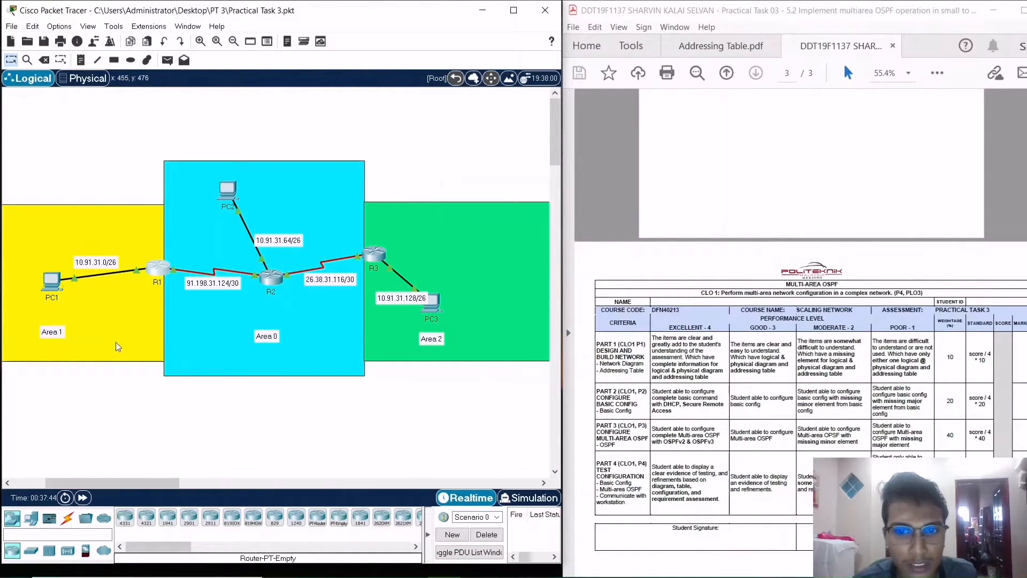
# Renew PC1's IPv4 settings by switching its IP configuration to Static and back to DHCP, and close the PC1 window
pyautogui.click(53, 280)
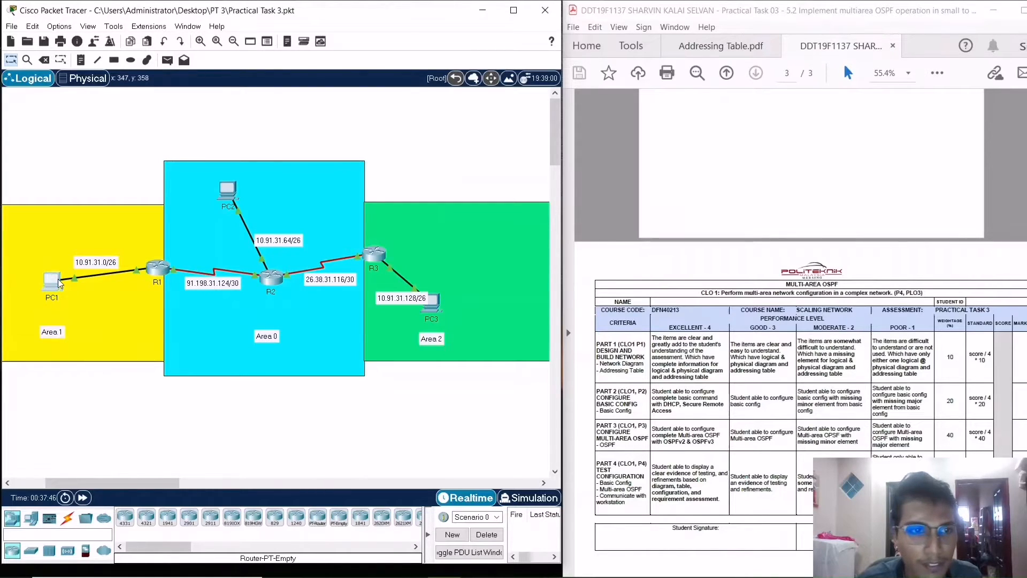
pyautogui.click(426, 128)
pyautogui.moveTo(404, 104); pyautogui.dragTo(288, 126)
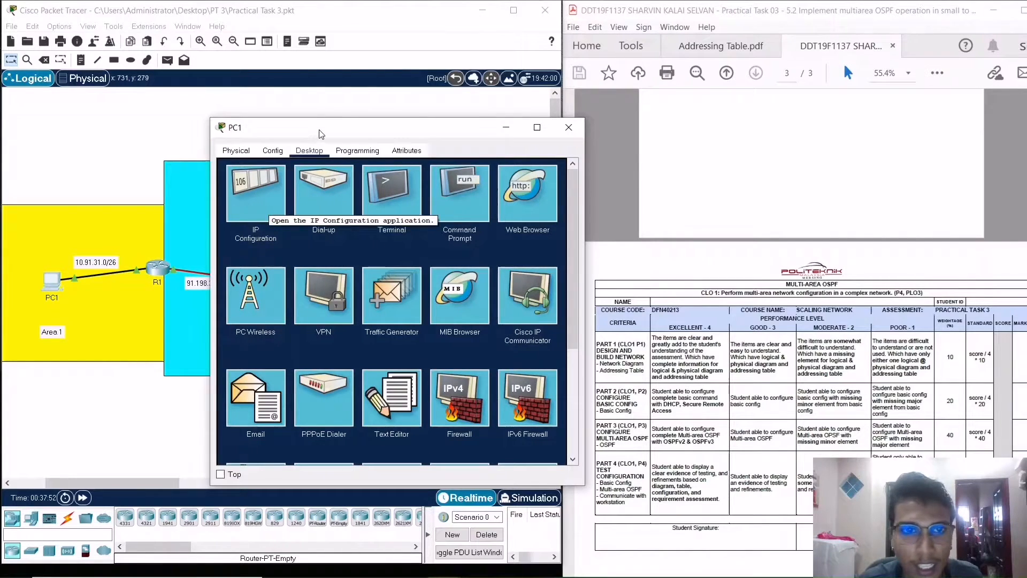
pyautogui.moveTo(320, 132); pyautogui.dragTo(378, 145)
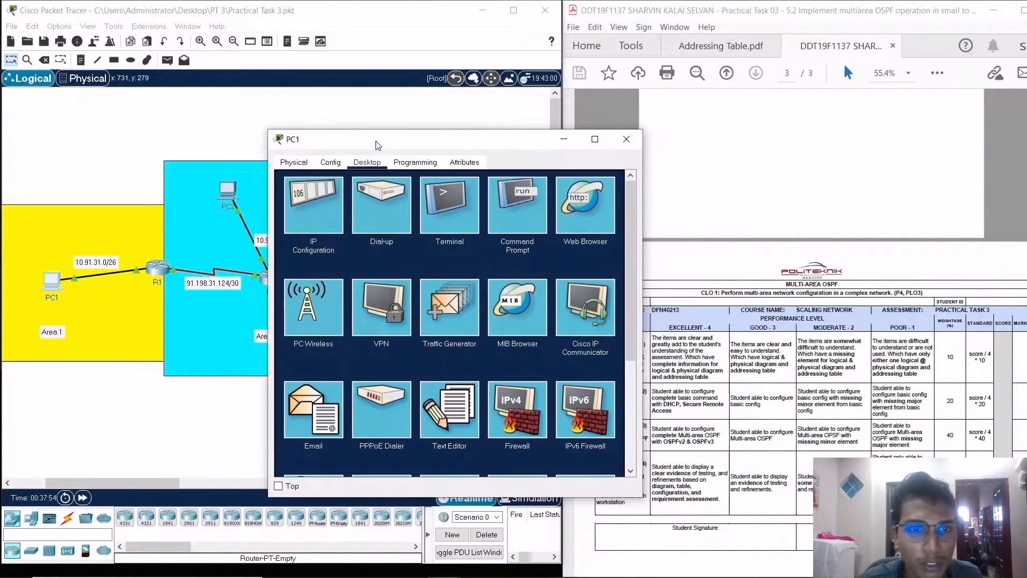
pyautogui.click(327, 209)
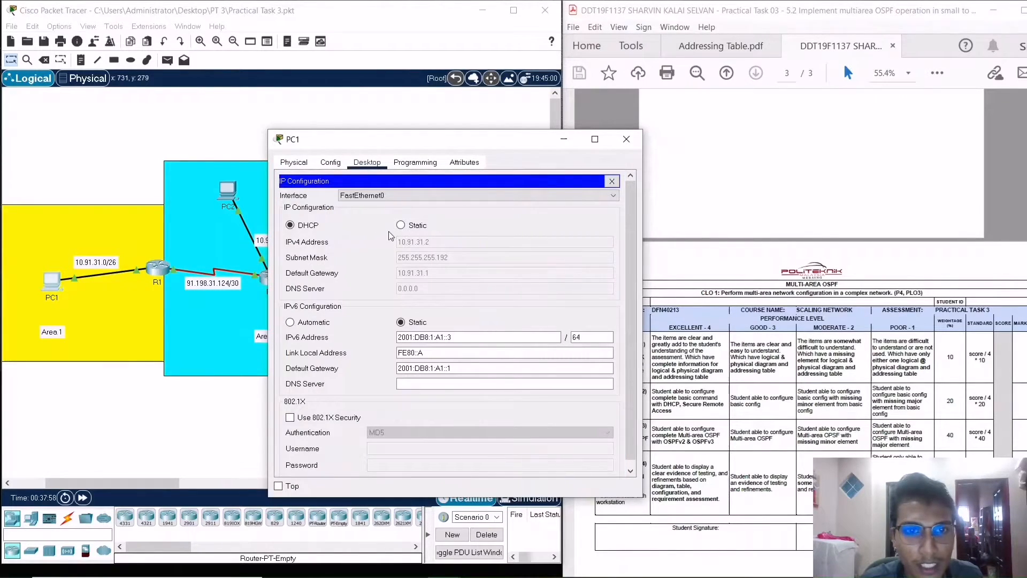
pyautogui.click(401, 225)
pyautogui.click(299, 228)
pyautogui.moveTo(381, 145); pyautogui.dragTo(319, 138)
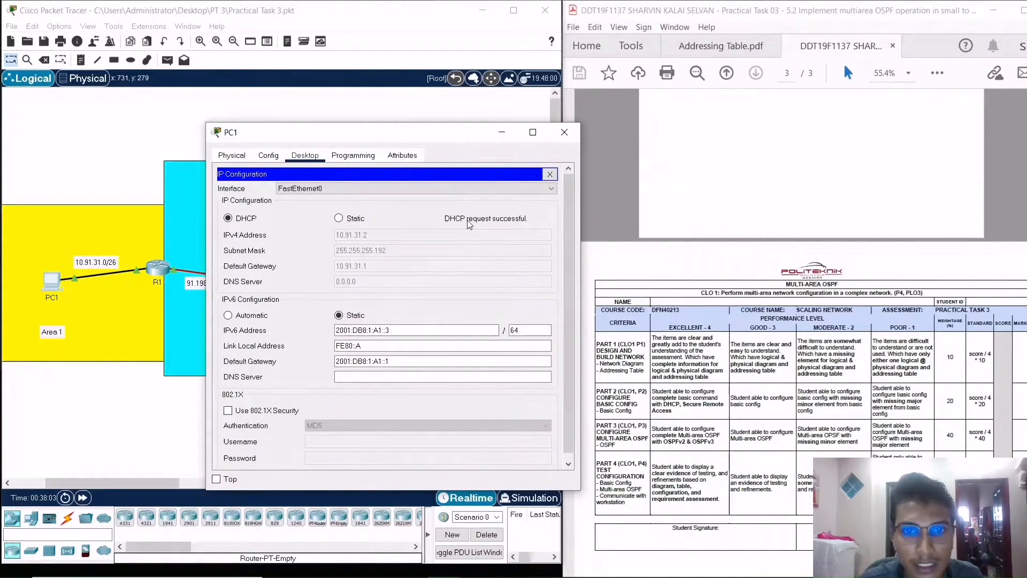
pyautogui.click(565, 132)
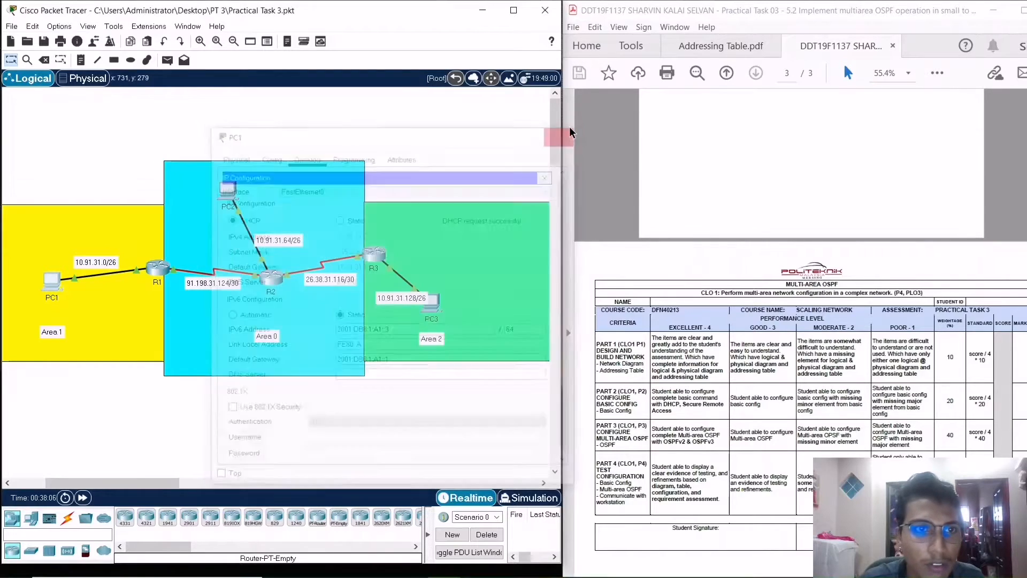
# Renew PC2's IPv4 settings by switching its IP configuration to Static and back to DHCP, and close the PC2 window
pyautogui.click(225, 191)
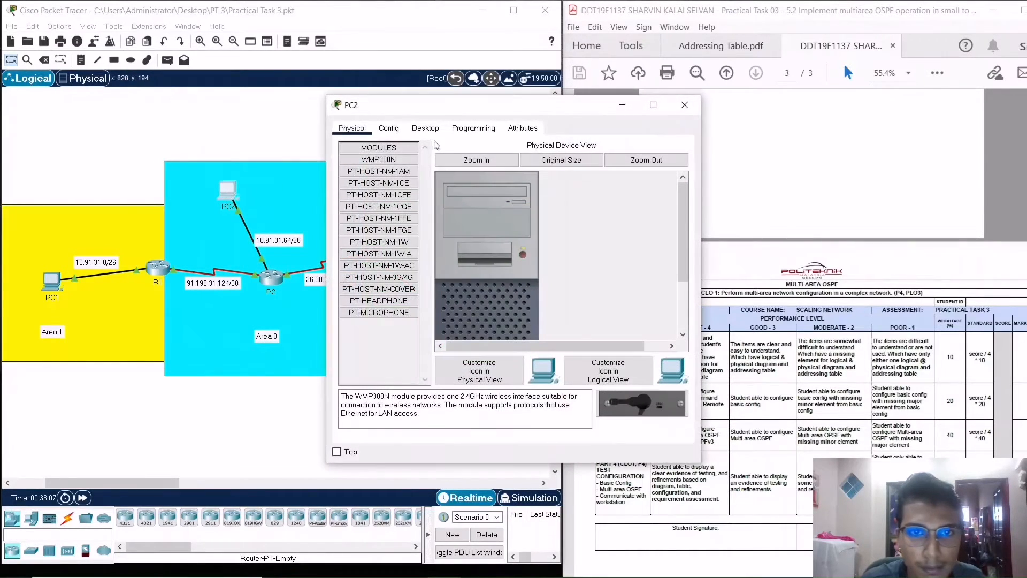
pyautogui.moveTo(438, 104); pyautogui.dragTo(271, 161)
pyautogui.click(260, 182)
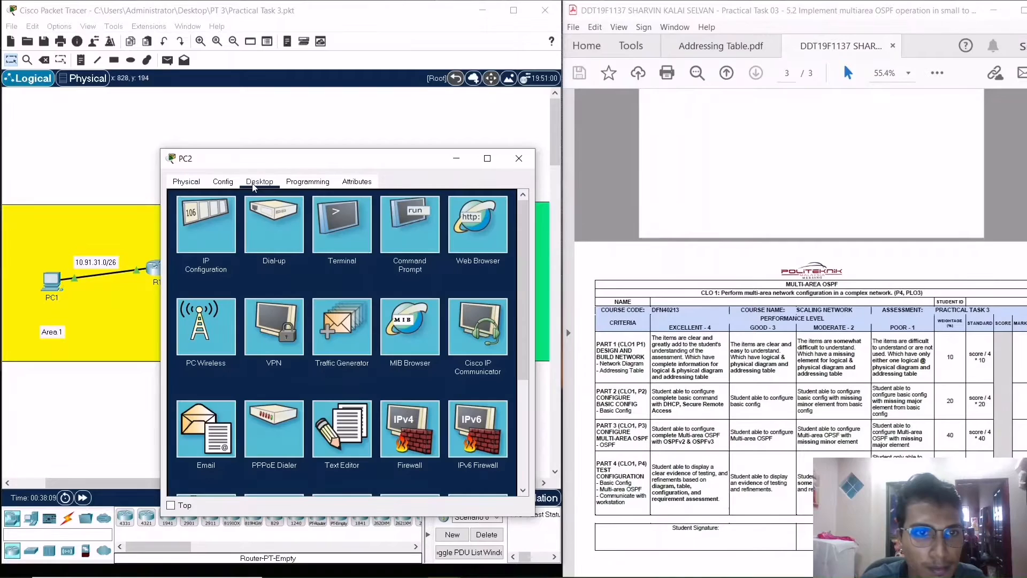
pyautogui.click(208, 235)
pyautogui.click(294, 245)
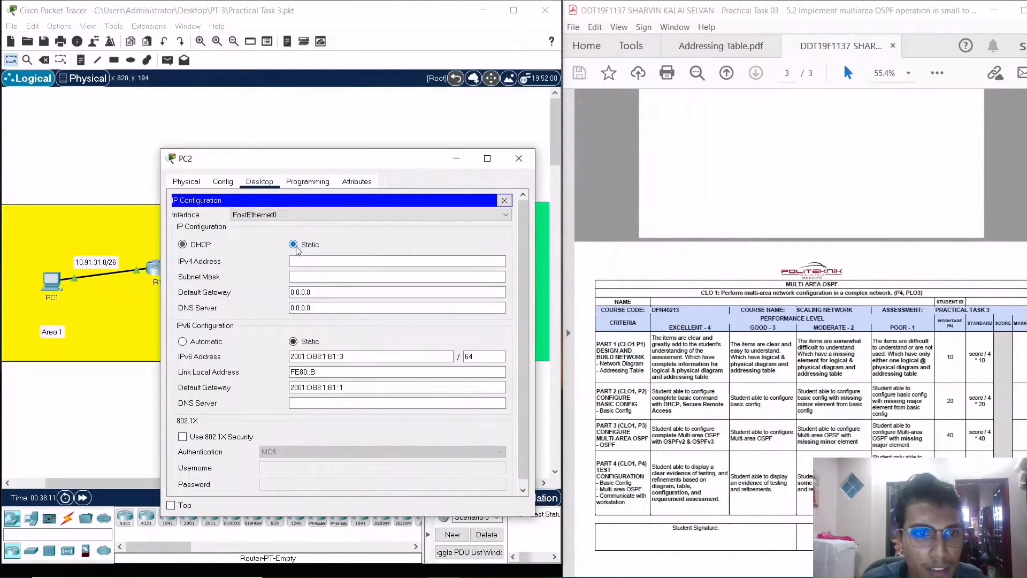
pyautogui.click(184, 246)
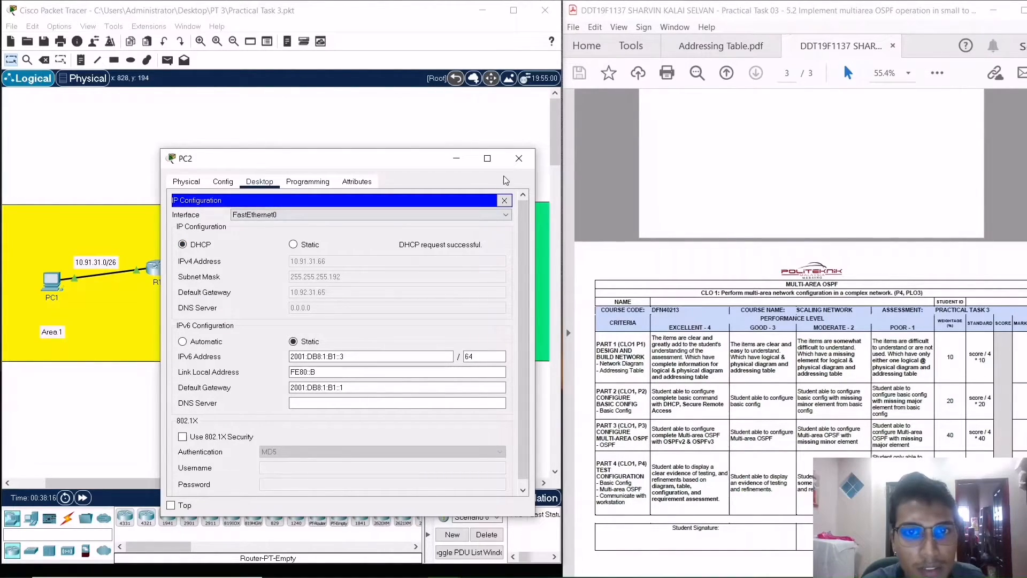
pyautogui.click(519, 163)
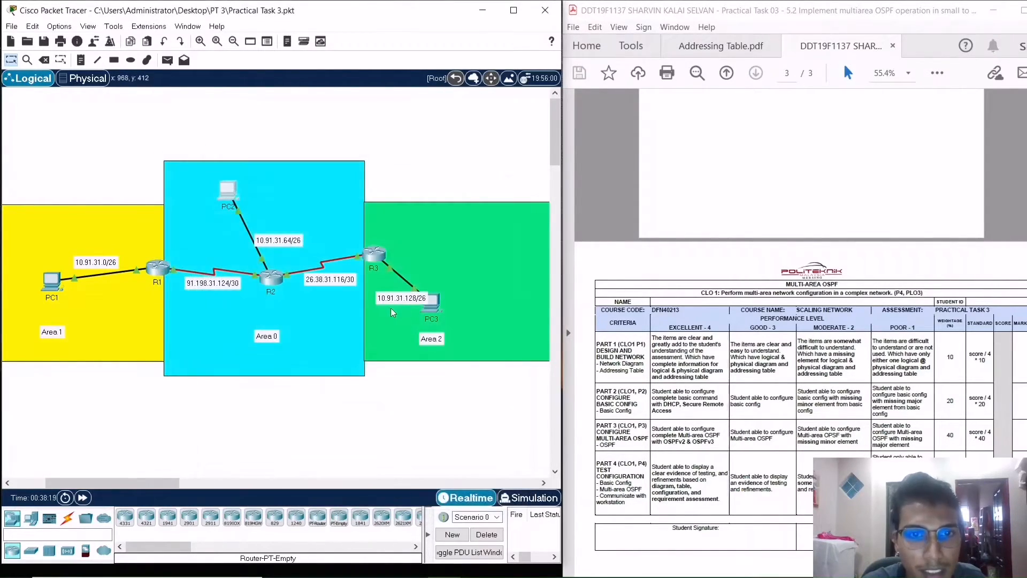
# Renew PC3's IPv4 settings by switching its IP configuration to Static and back to DHCP, and close the PC3 window
pyautogui.click(441, 304)
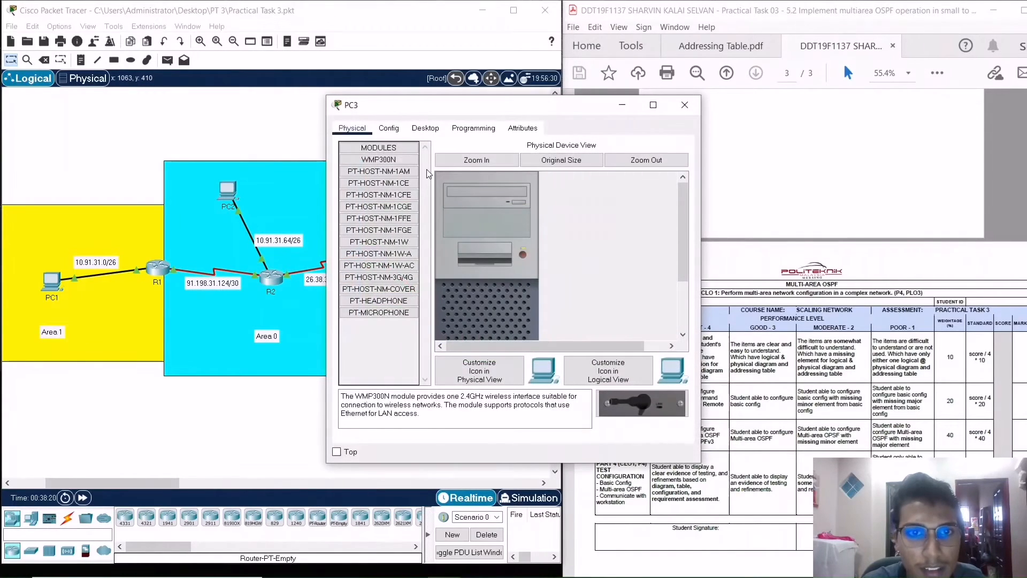
pyautogui.click(425, 129)
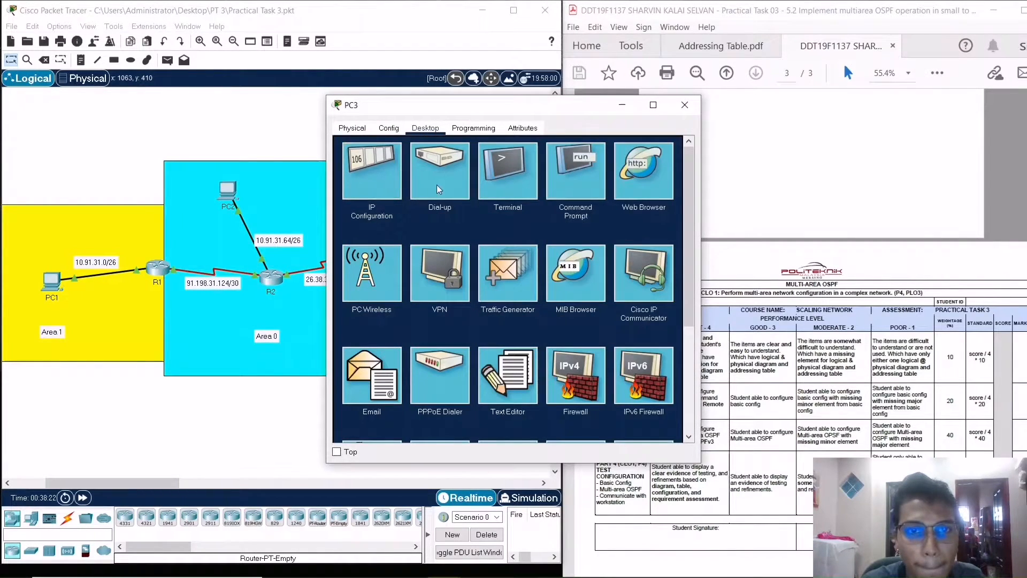
pyautogui.click(395, 181)
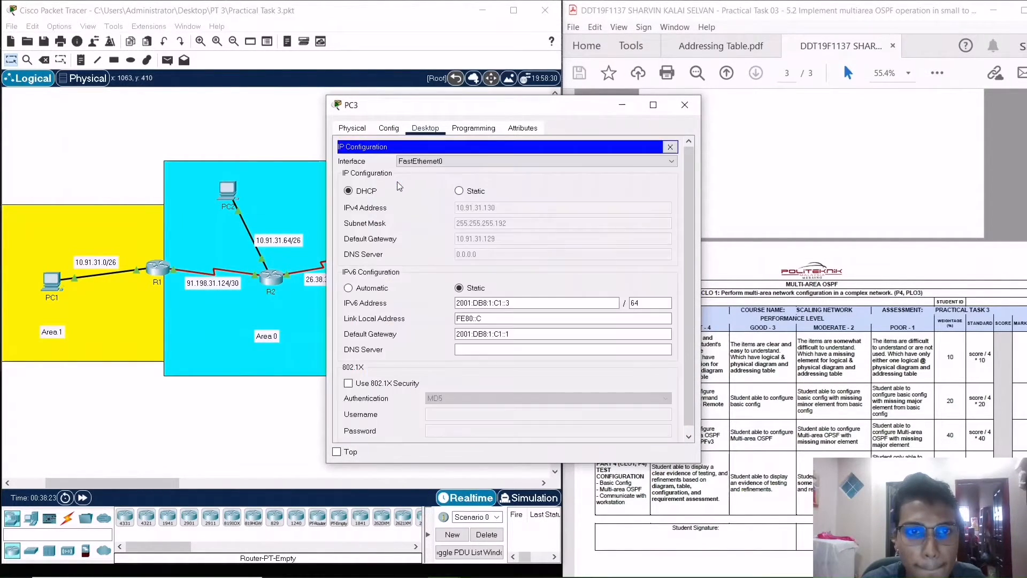
pyautogui.click(460, 191)
pyautogui.click(356, 192)
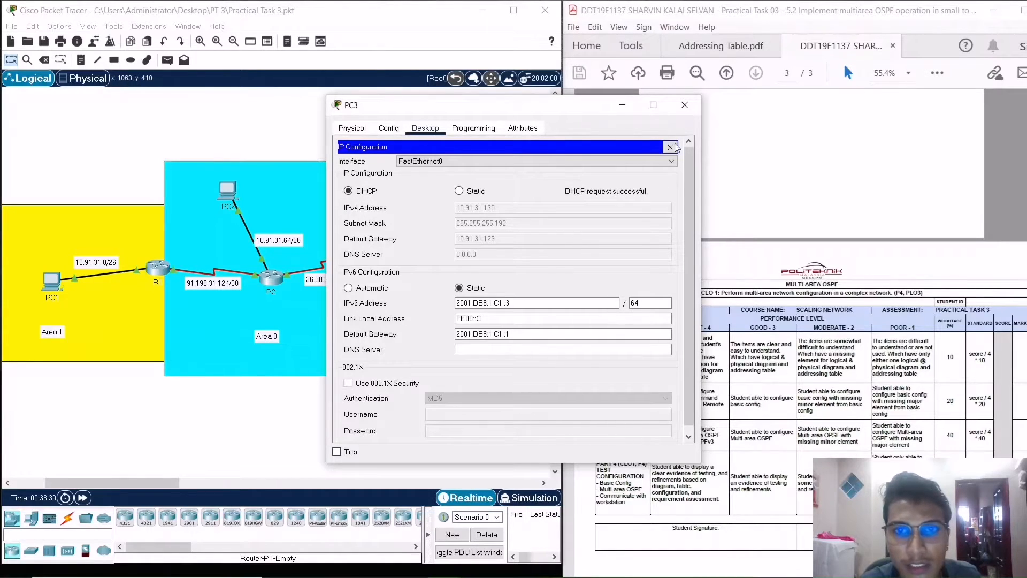
pyautogui.click(685, 105)
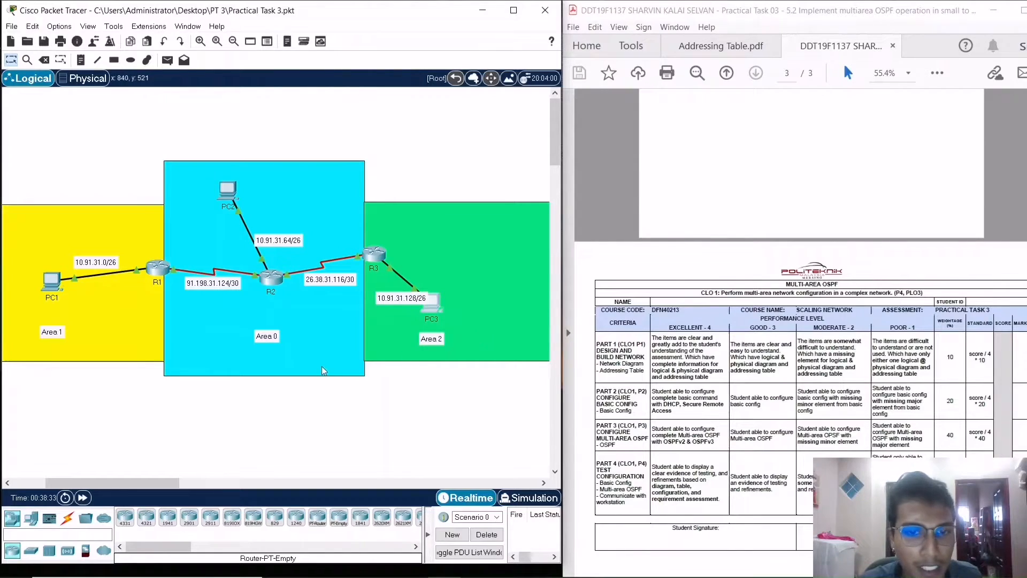
# Open the command prompt on PC1 and move its window clear of the task document
pyautogui.click(46, 291)
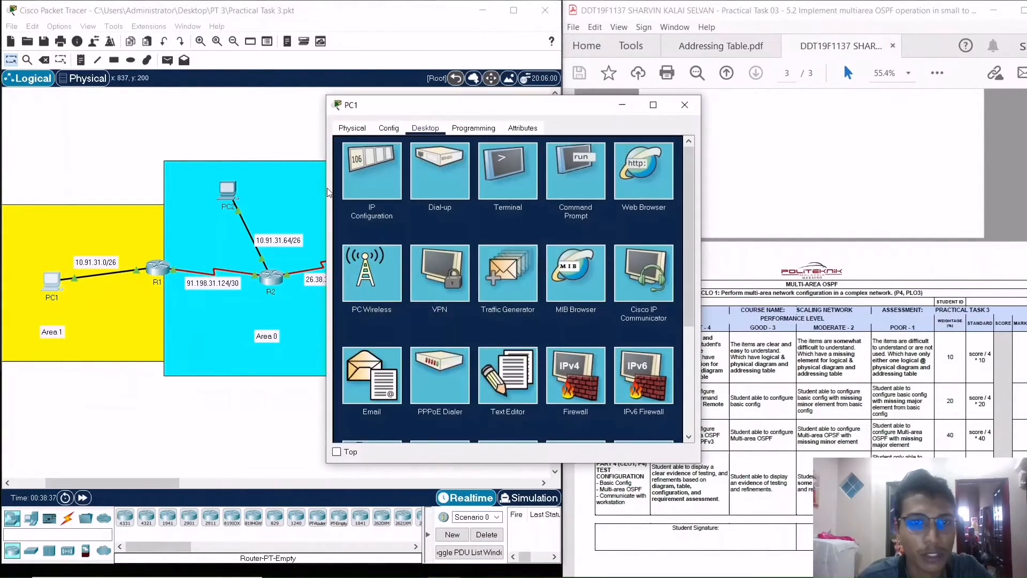
pyautogui.click(581, 173)
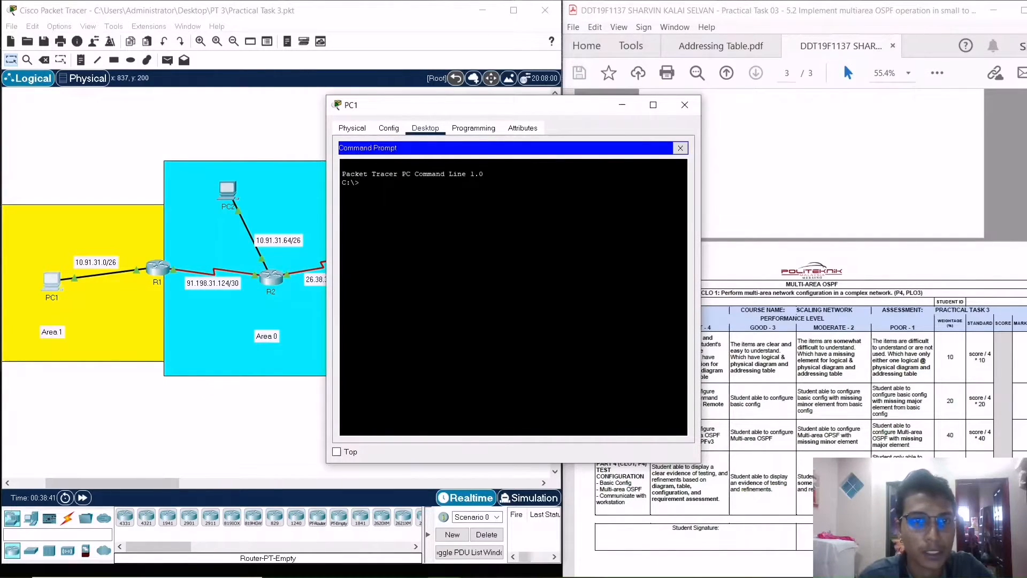
pyautogui.moveTo(431, 104); pyautogui.dragTo(303, 115)
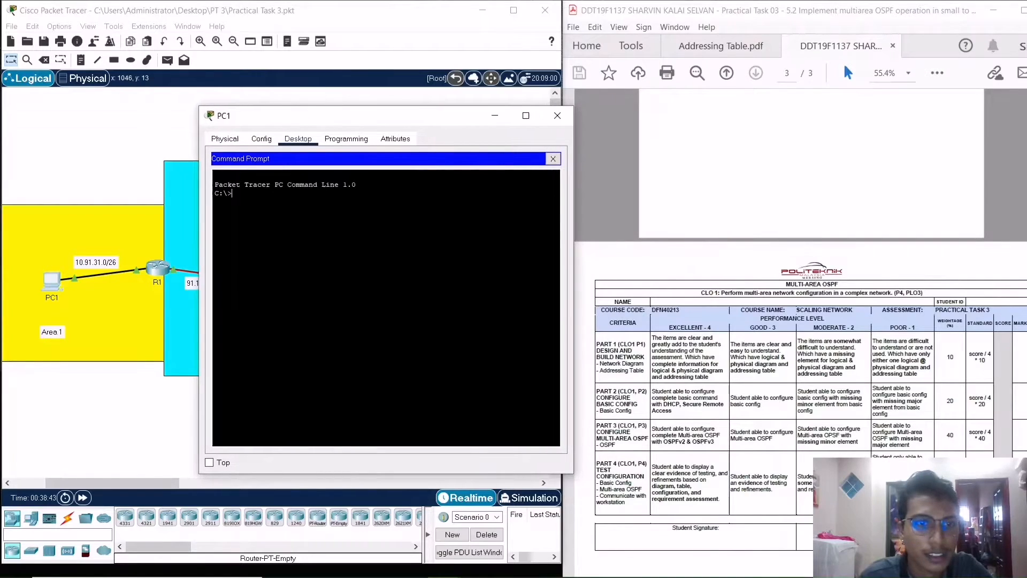
# Ping R1's G0/0 address 10.91.31.1 from PC1, showing Addressing Table.pdf alongside as the address reference
pyautogui.write('ping')
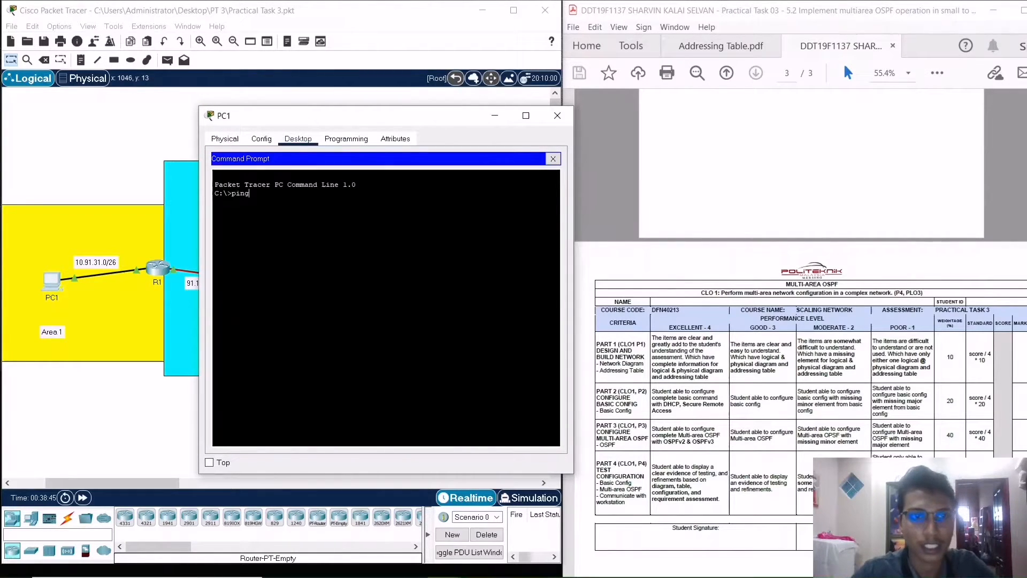
pyautogui.click(693, 48)
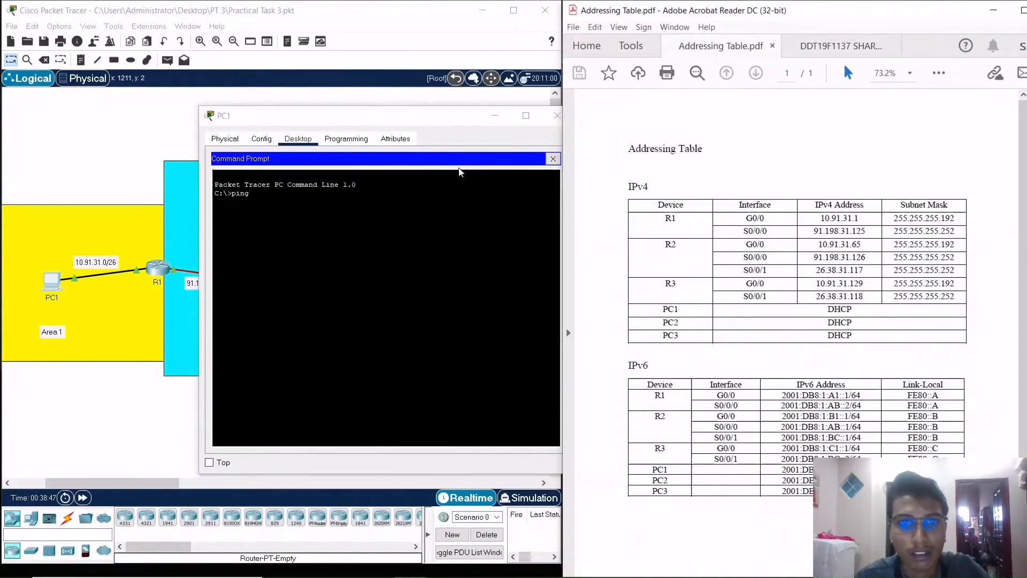
pyautogui.moveTo(423, 116); pyautogui.dragTo(334, 111)
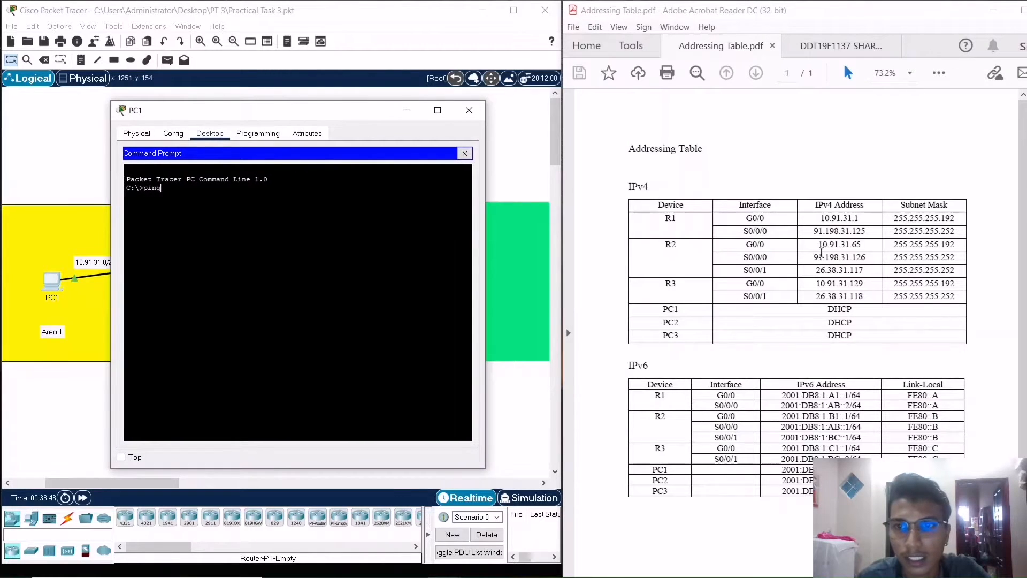
pyautogui.write('10')
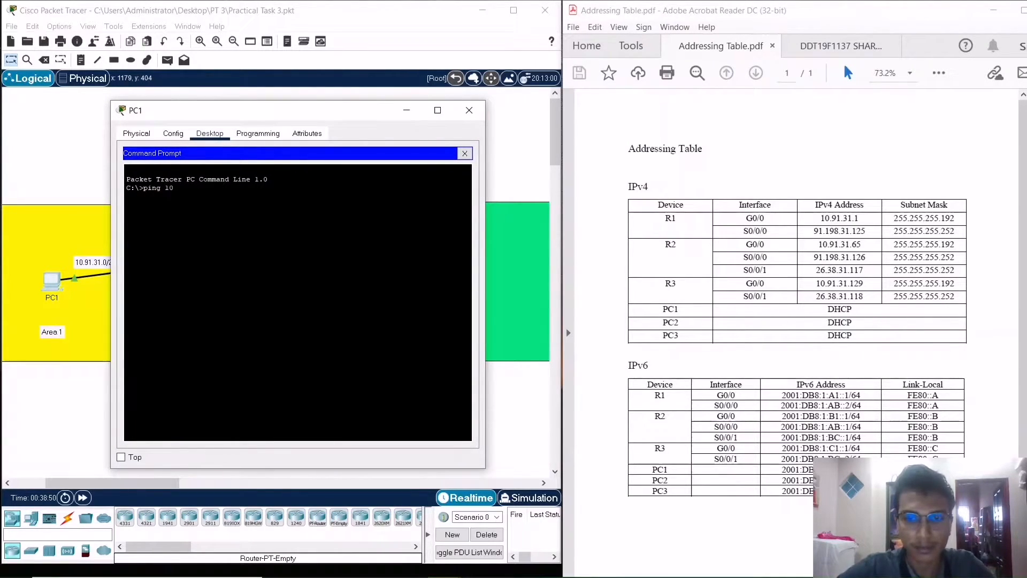
pyautogui.write('.99')
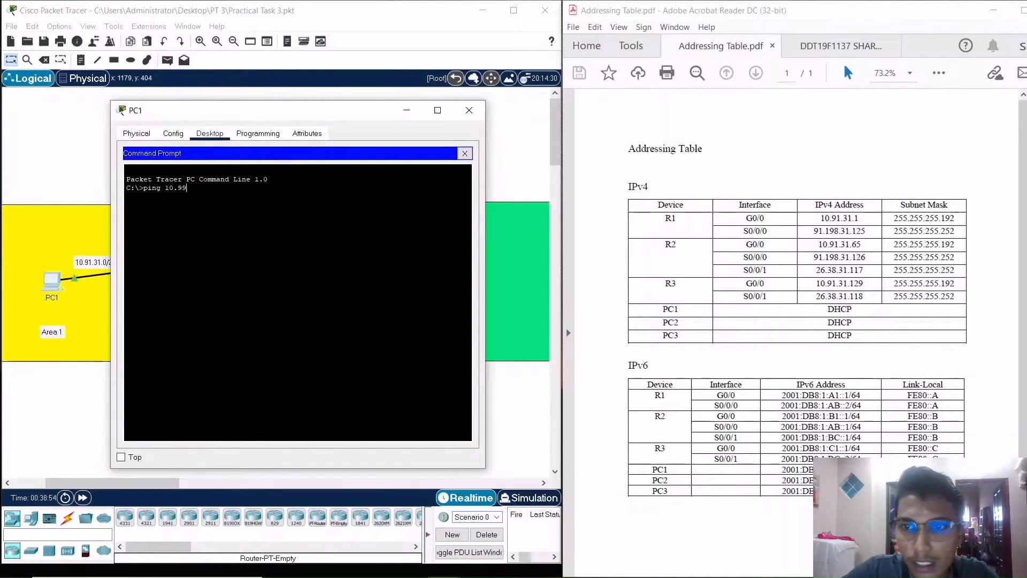
pyautogui.press('BackSpace')
pyautogui.write('1')
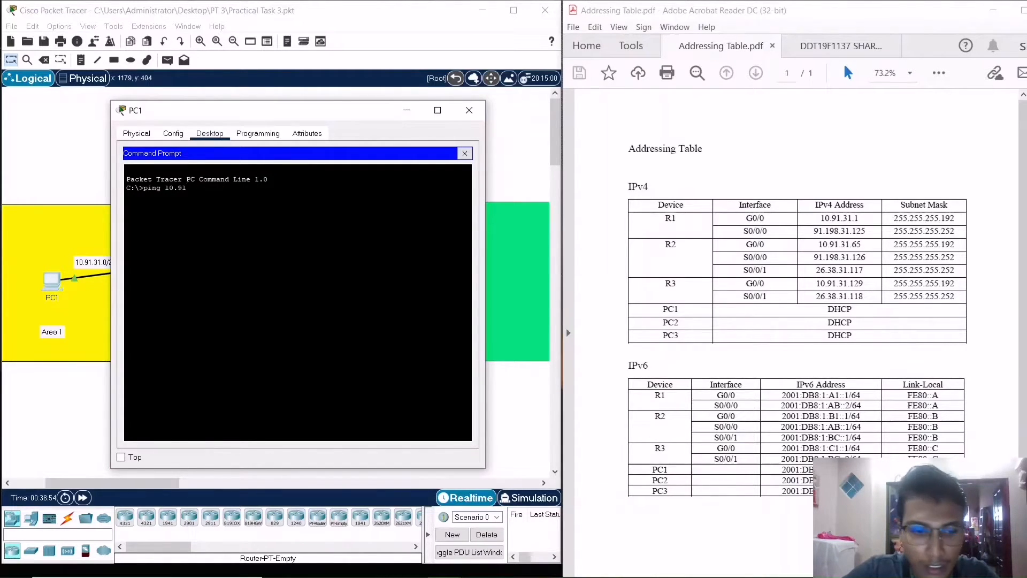
pyautogui.write('.31.1')
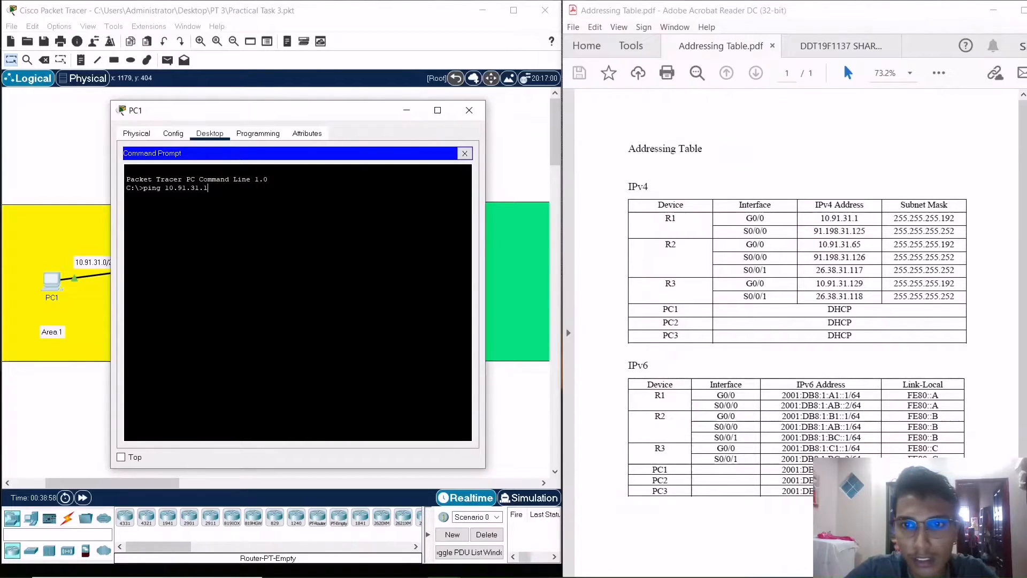
pyautogui.press('Return')
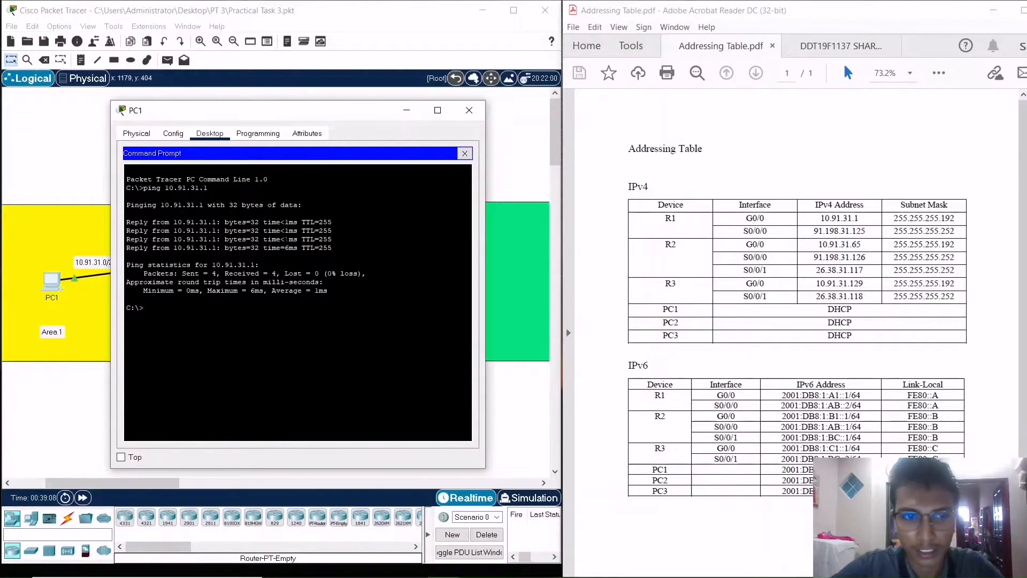
# Ping R1's S0/0/0 address 91.198.31.125 from PC1
pyautogui.write('ing 9')
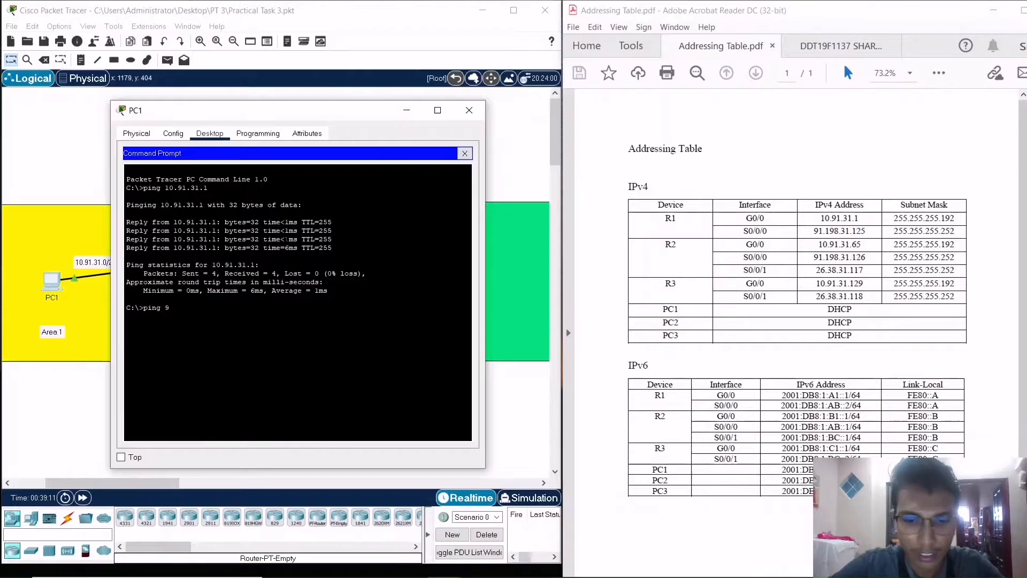
pyautogui.write('1.19')
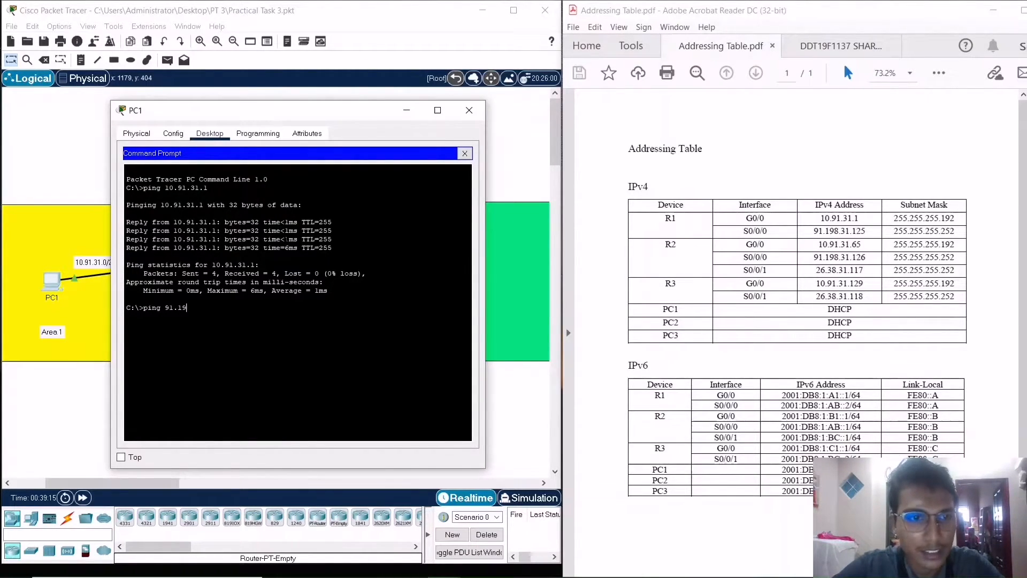
pyautogui.write('8.31.125')
pyautogui.press('Return')
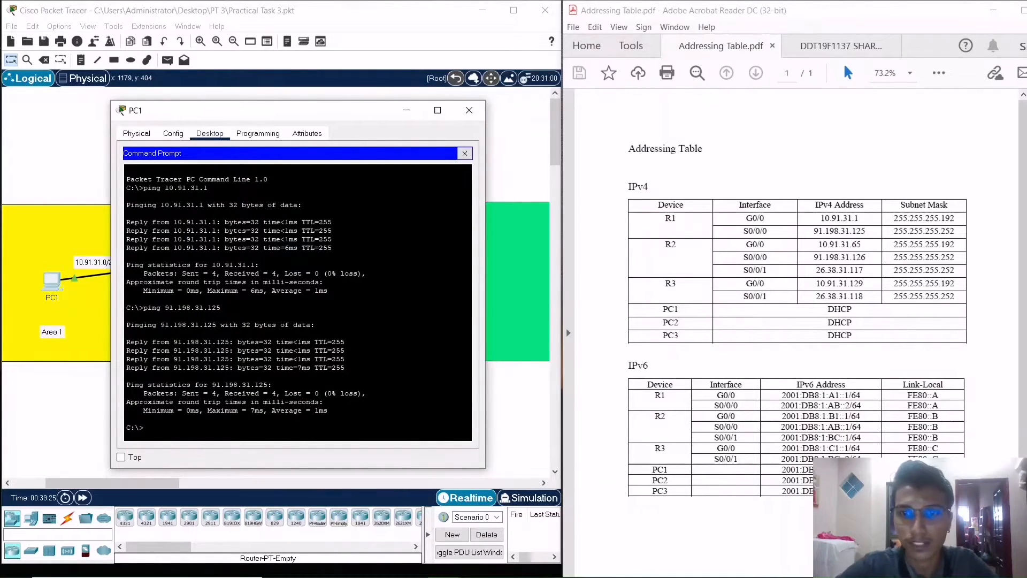
# Ping R2's G0/0 address 10.91.31.65 from PC1
pyautogui.write('ping ')
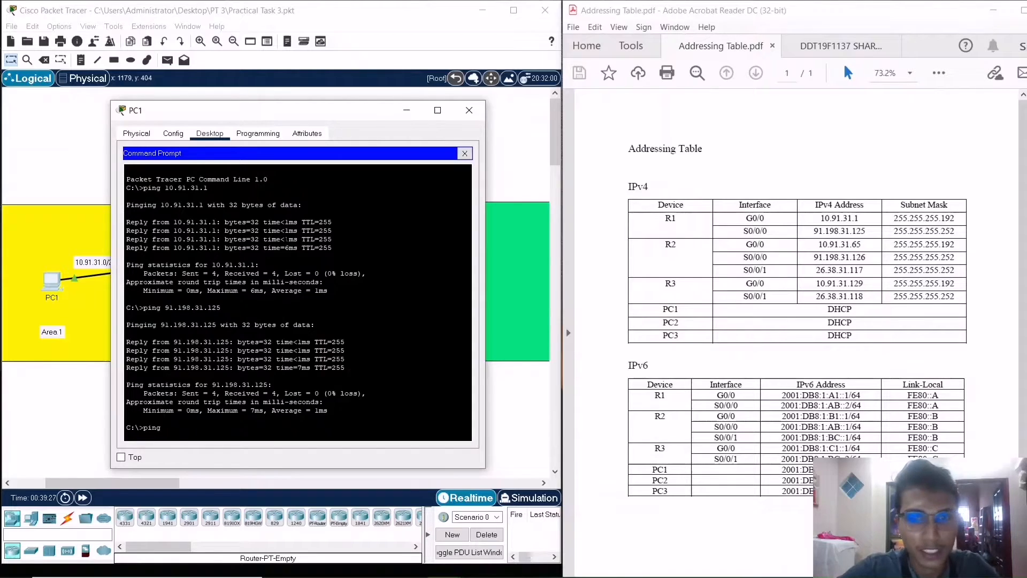
pyautogui.write('10')
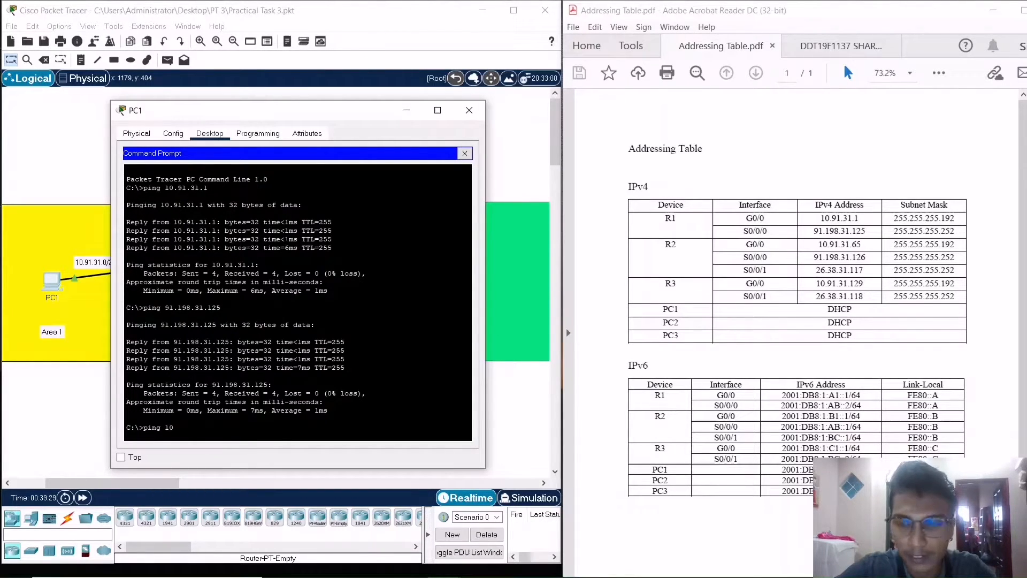
pyautogui.write('.91.')
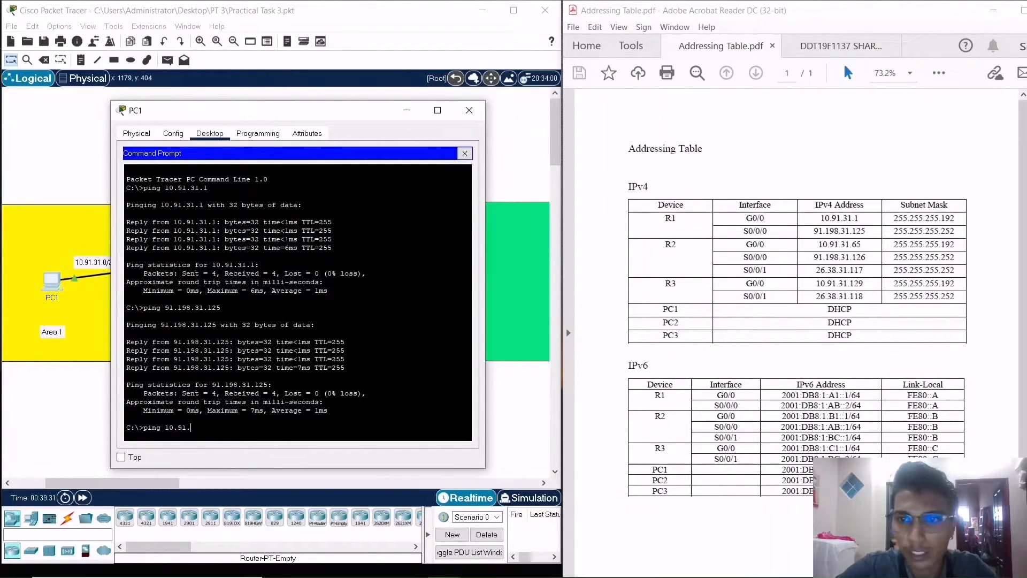
pyautogui.write('31.')
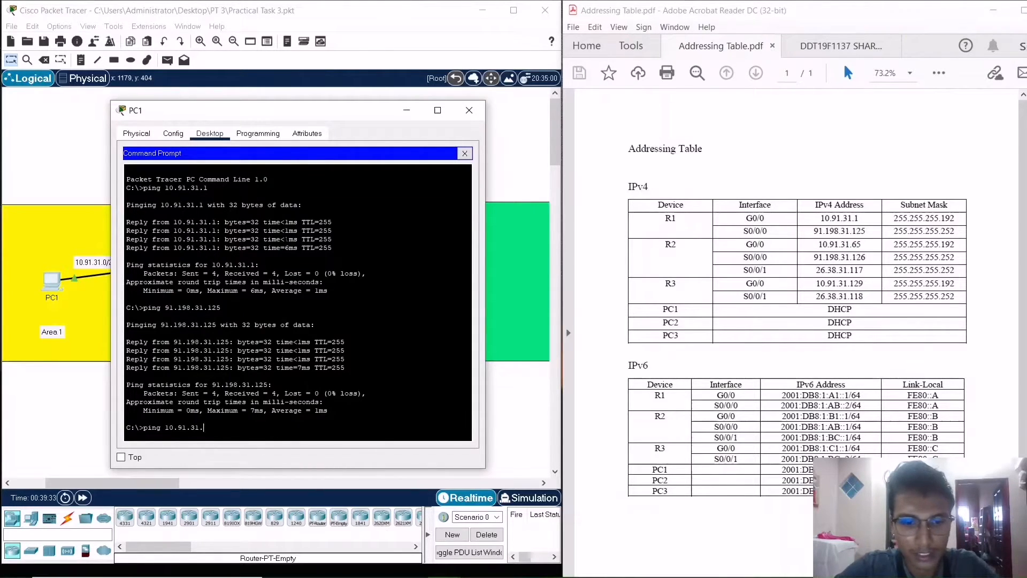
pyautogui.write('65')
pyautogui.press('Return')
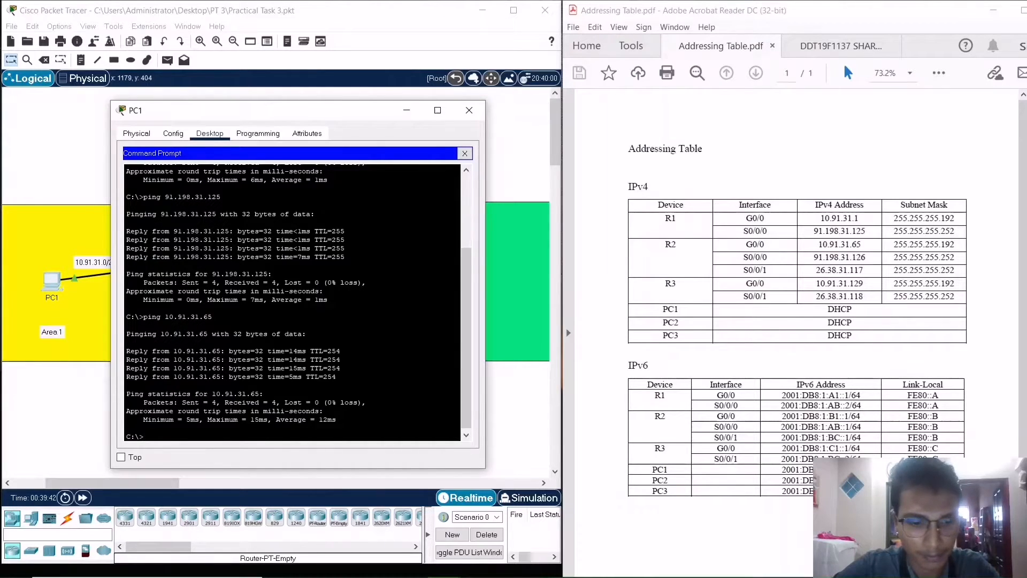
# Ping R2's S0/0/0 address 91.198.31.126 from PC1
pyautogui.write('ping')
pyautogui.write(' 91')
pyautogui.write('.')
pyautogui.write('197')
pyautogui.write('.')
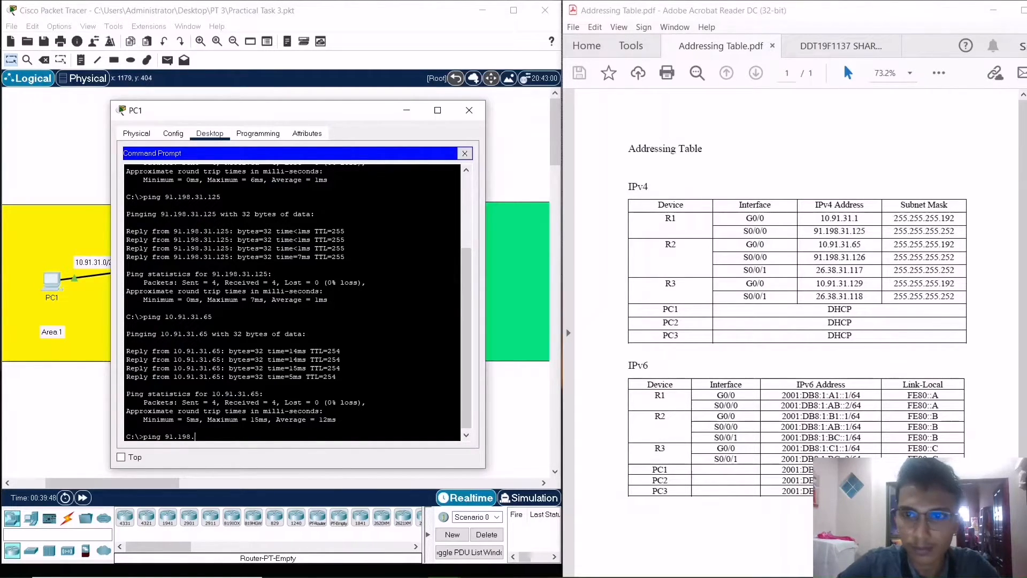
pyautogui.write('31.126')
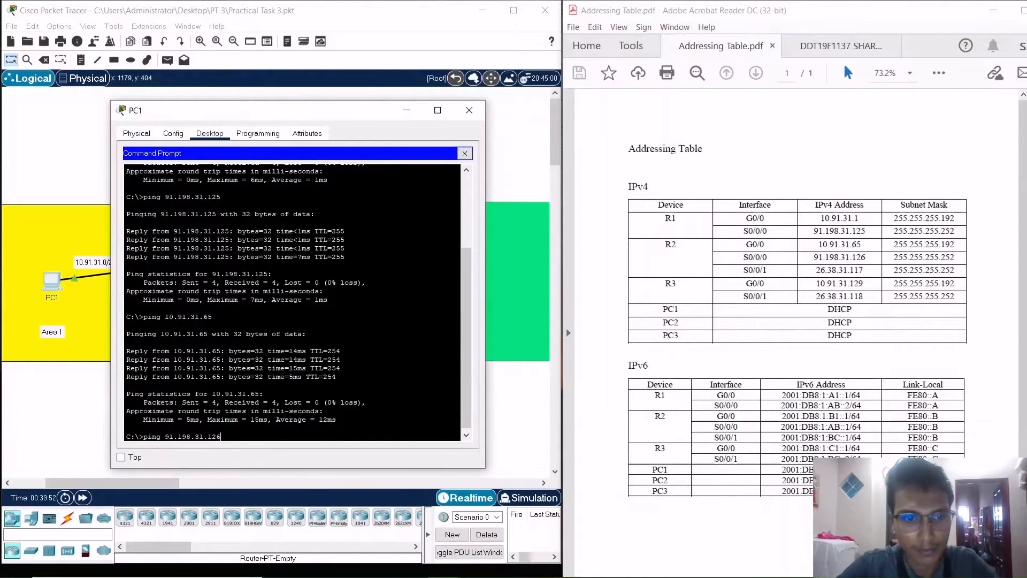
pyautogui.press('Return')
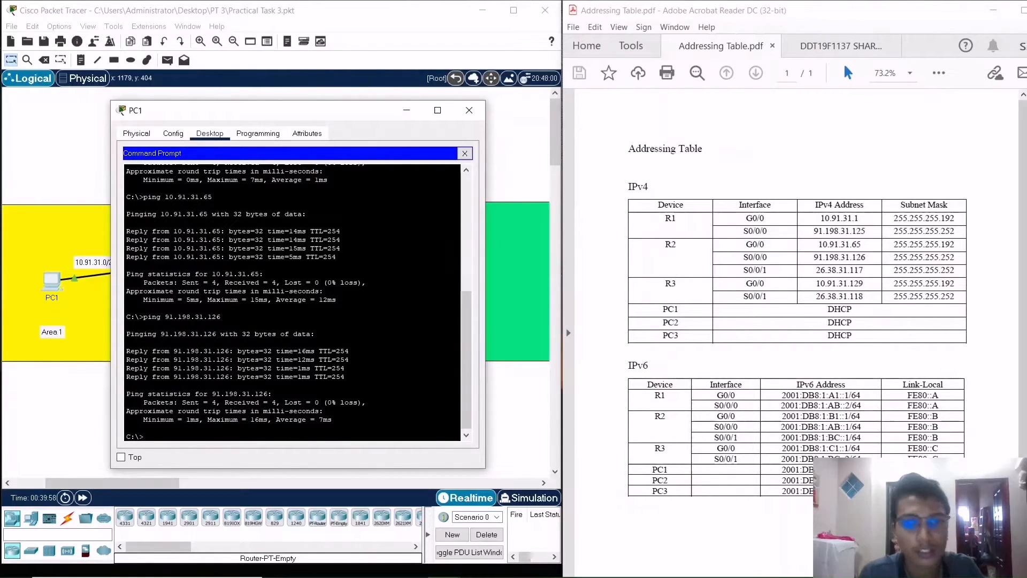
# Ping R2's S0/0/1 address 26.38.31.117 from PC1
pyautogui.write('ping')
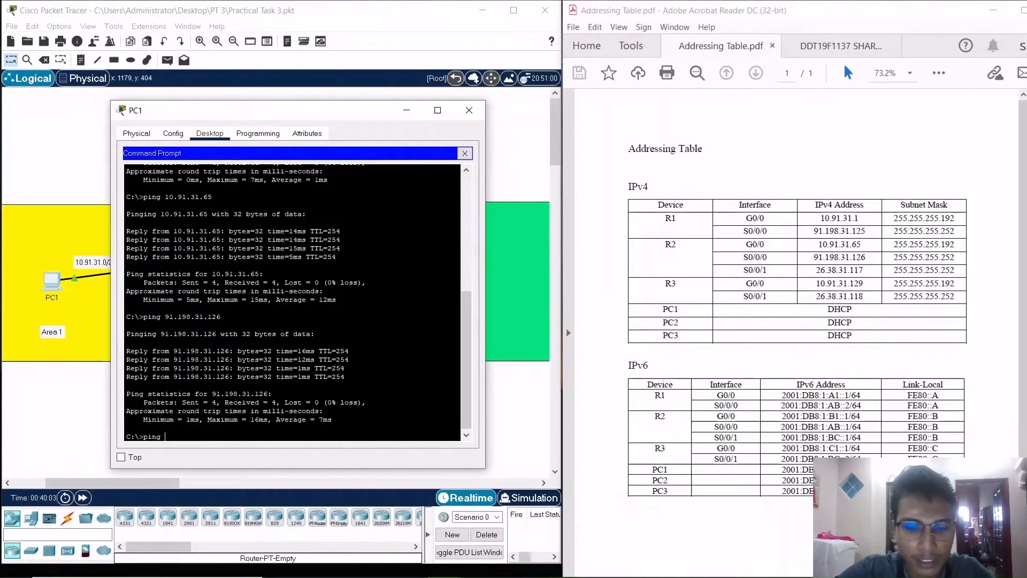
pyautogui.write(' 26.38')
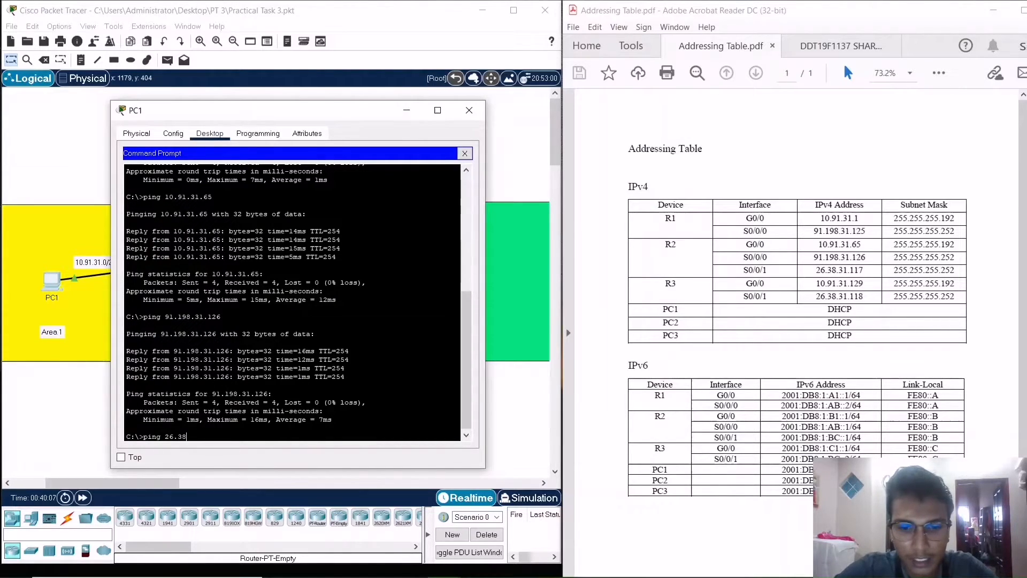
pyautogui.write('.')
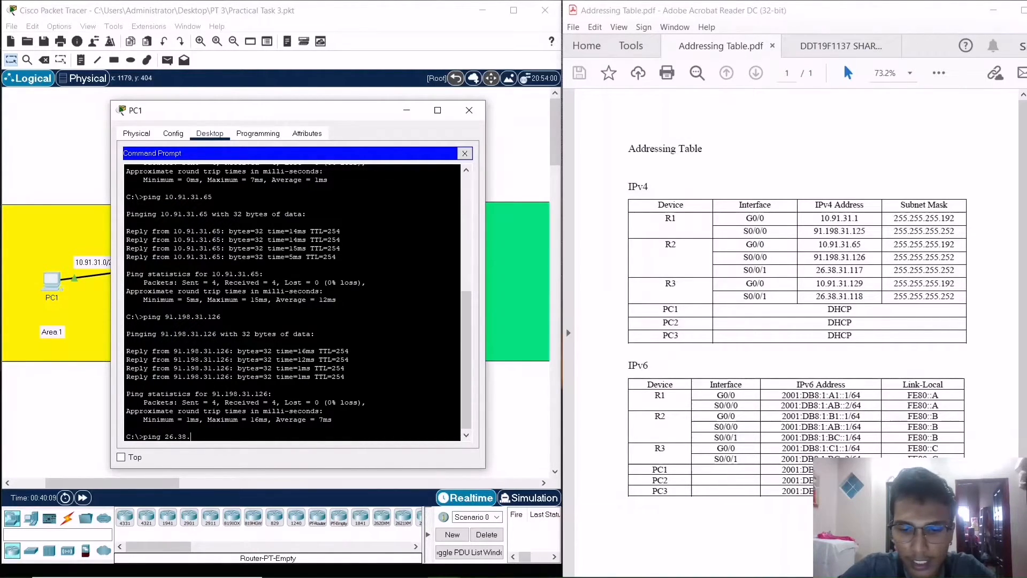
pyautogui.write('31.')
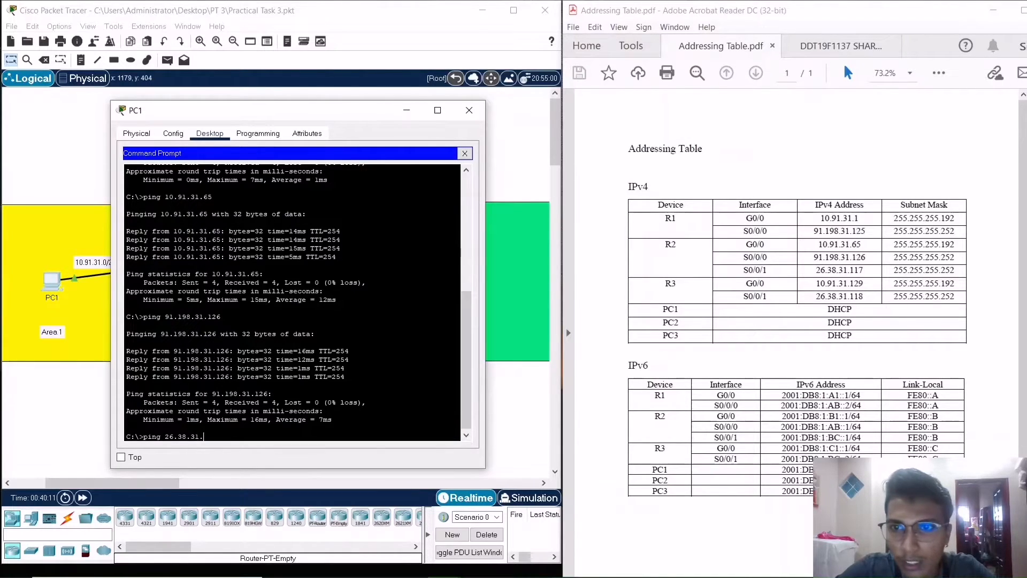
pyautogui.write('11')
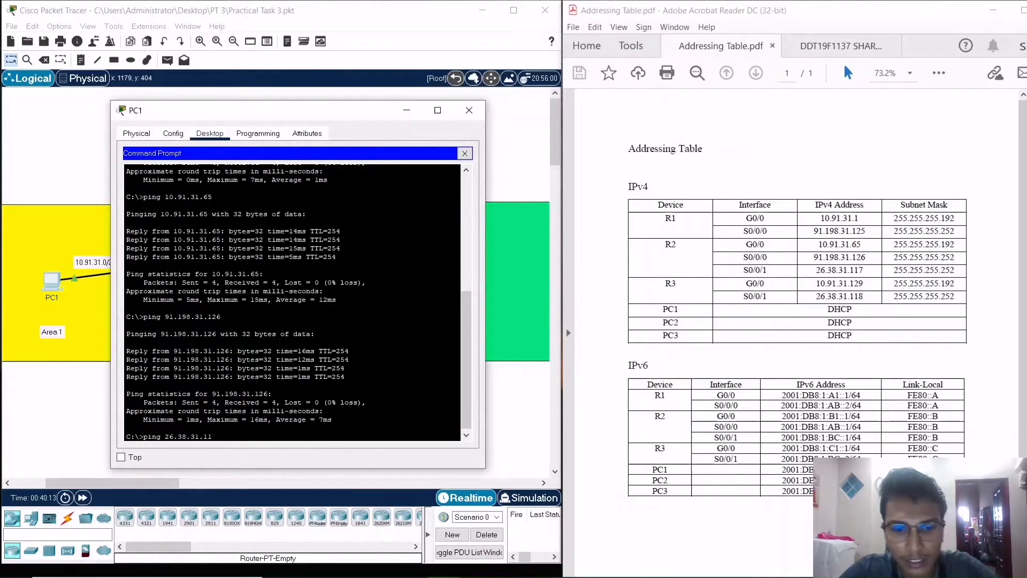
pyautogui.write('7')
pyautogui.press('Return')
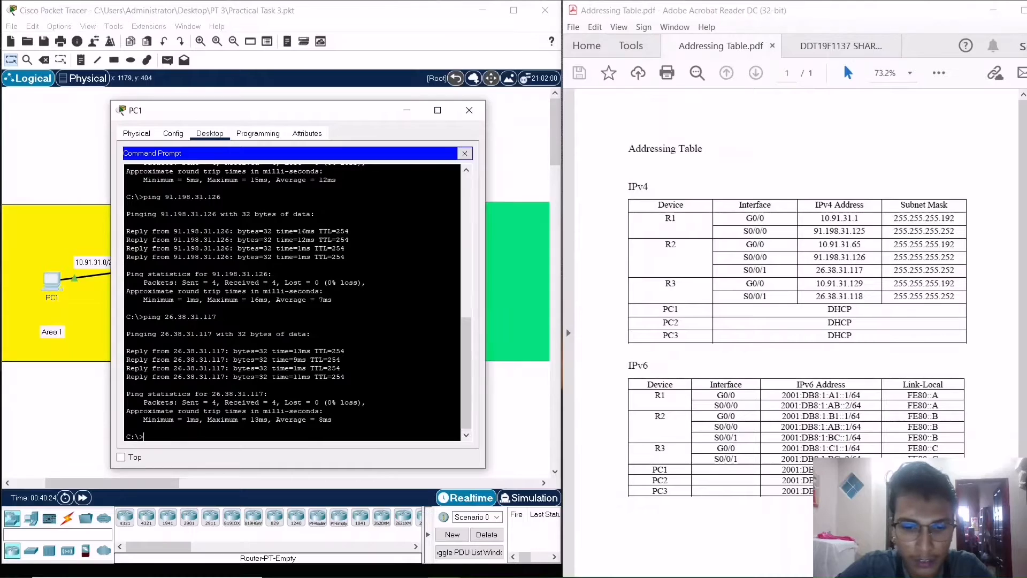
# Ping R3's G0/0 address 10.91.31.129 from PC1
pyautogui.write('ng ')
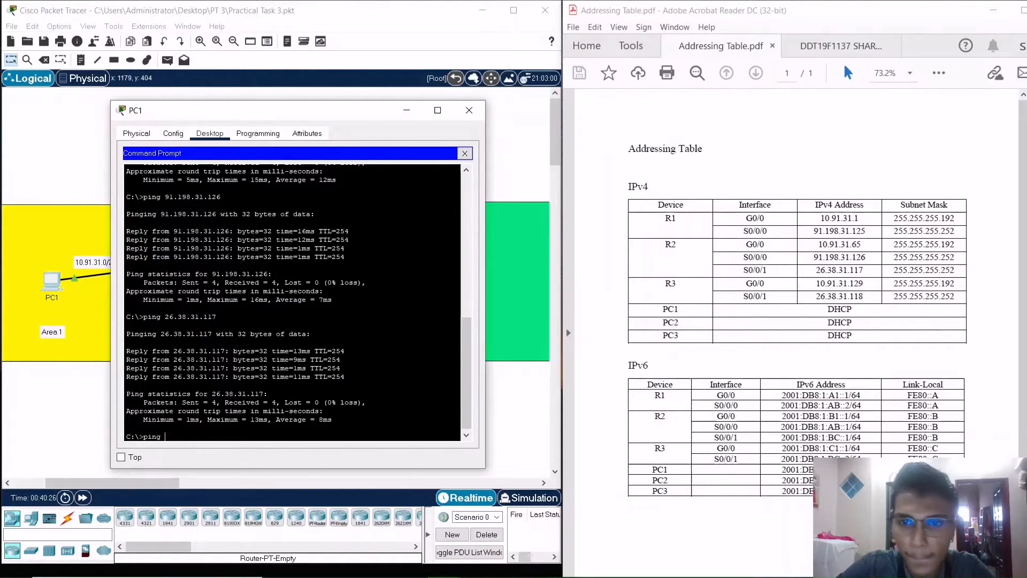
pyautogui.write('10.91.')
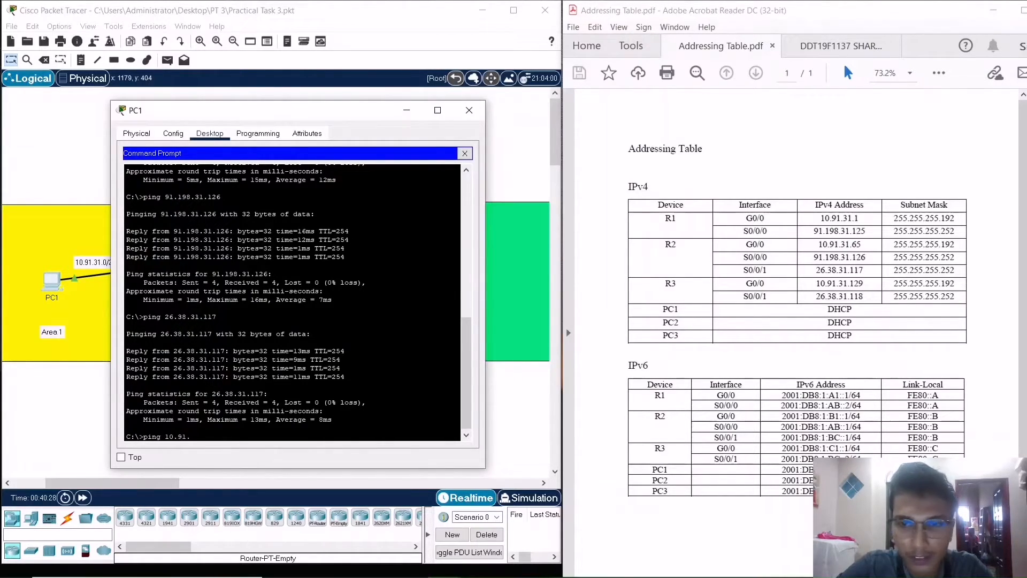
pyautogui.write('31.')
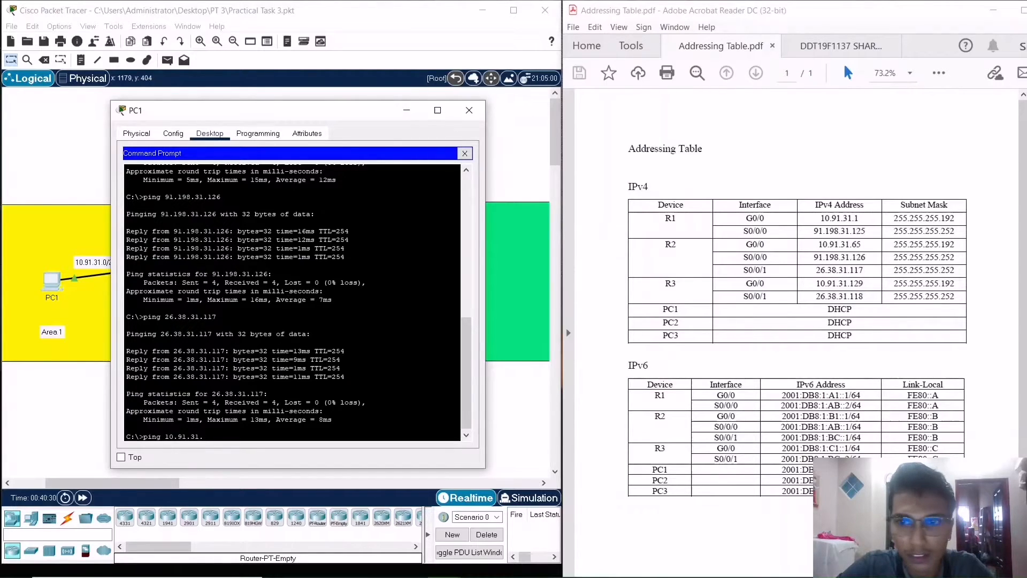
pyautogui.write('129')
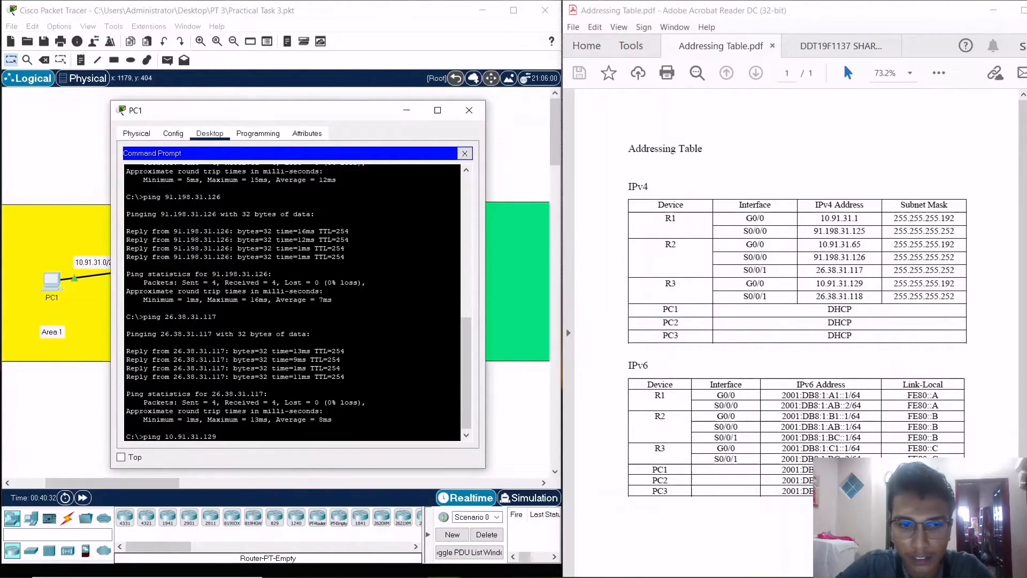
pyautogui.press('Return')
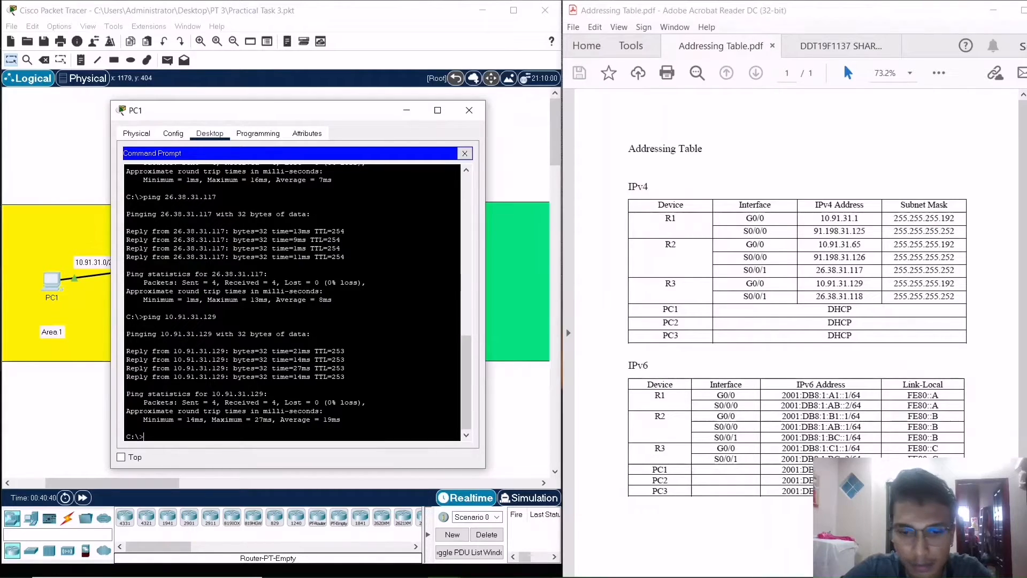
# Ping R3's S0/0/1 address 26.38.31.118 from PC1
pyautogui.write('ping')
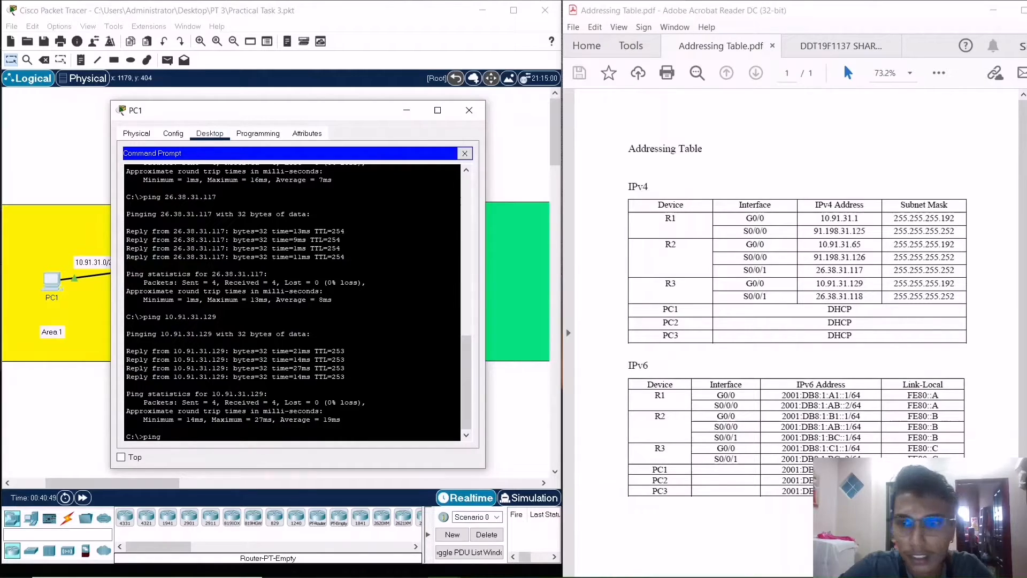
pyautogui.write('26')
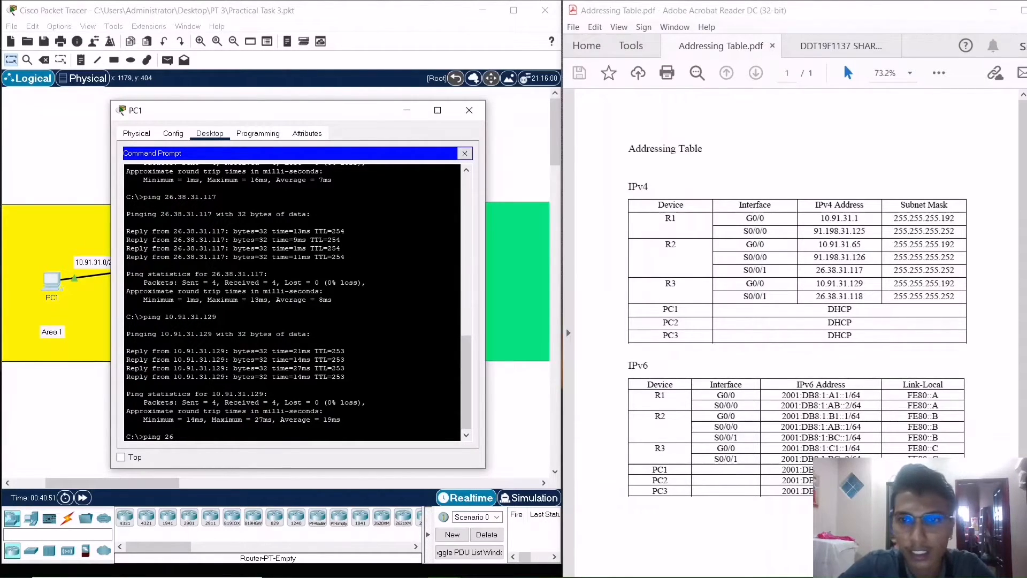
pyautogui.write('.38.')
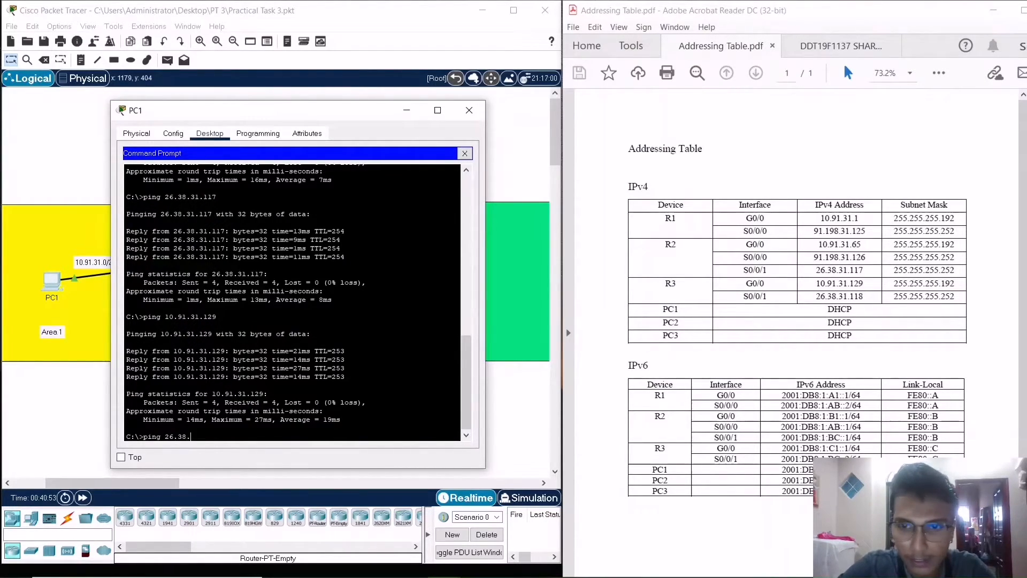
pyautogui.write('31')
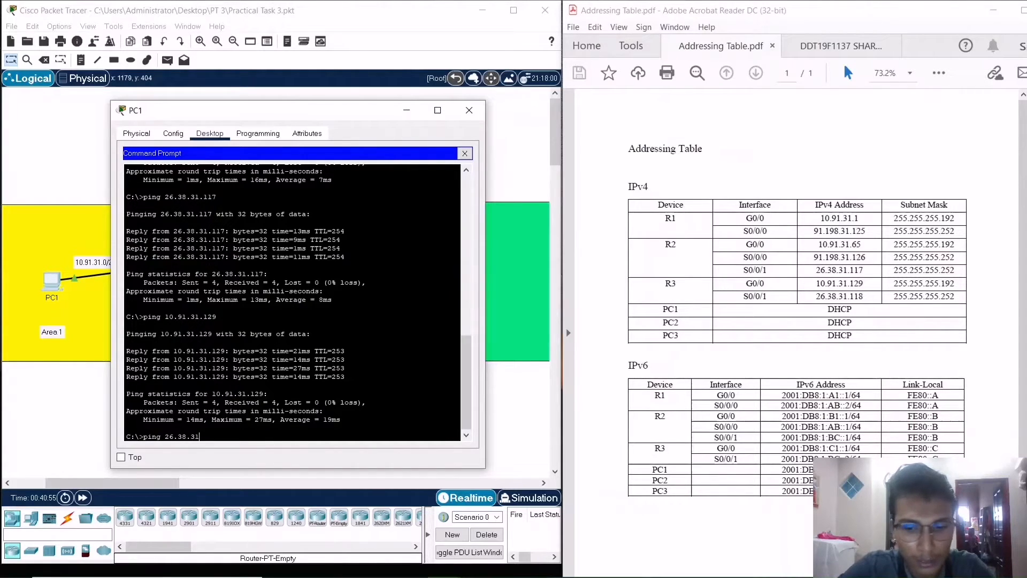
pyautogui.write('.118')
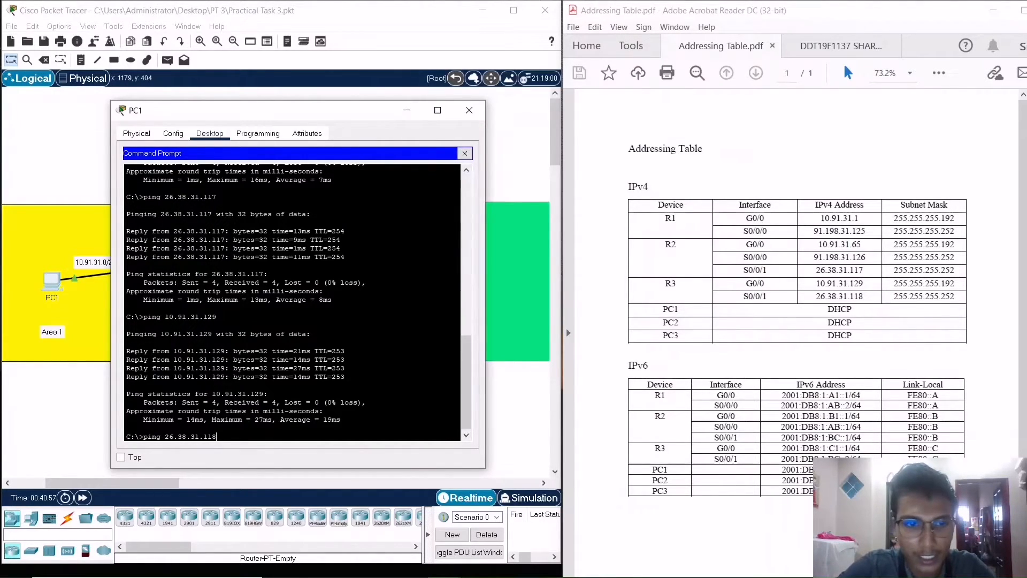
pyautogui.press('Return')
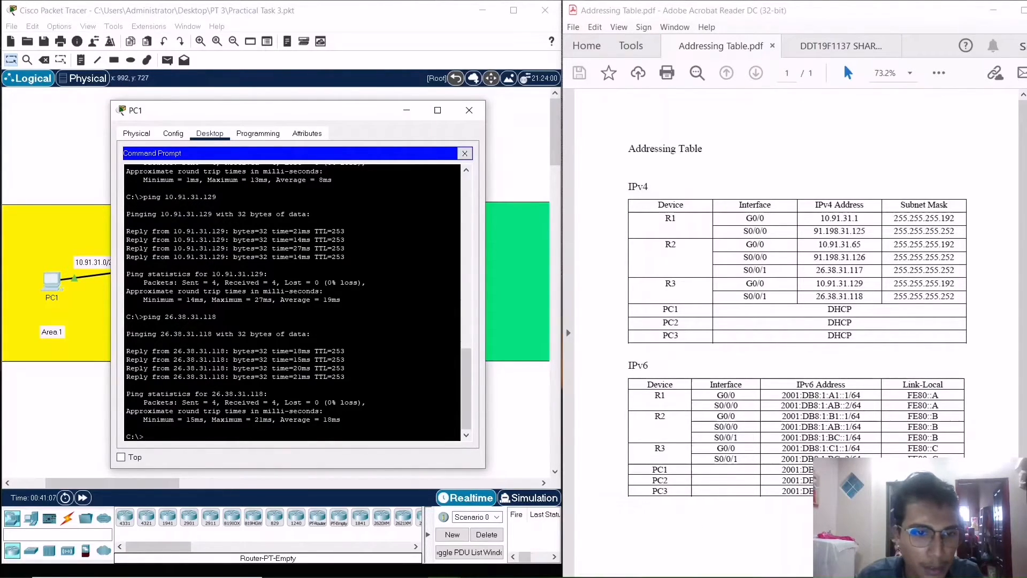
# Ping R1's G0/0 IPv6 address 2001:DB8:1:A1::1 from PC1, copying the address without its prefix length from Addressing Table.pdf
pyautogui.write('ping')
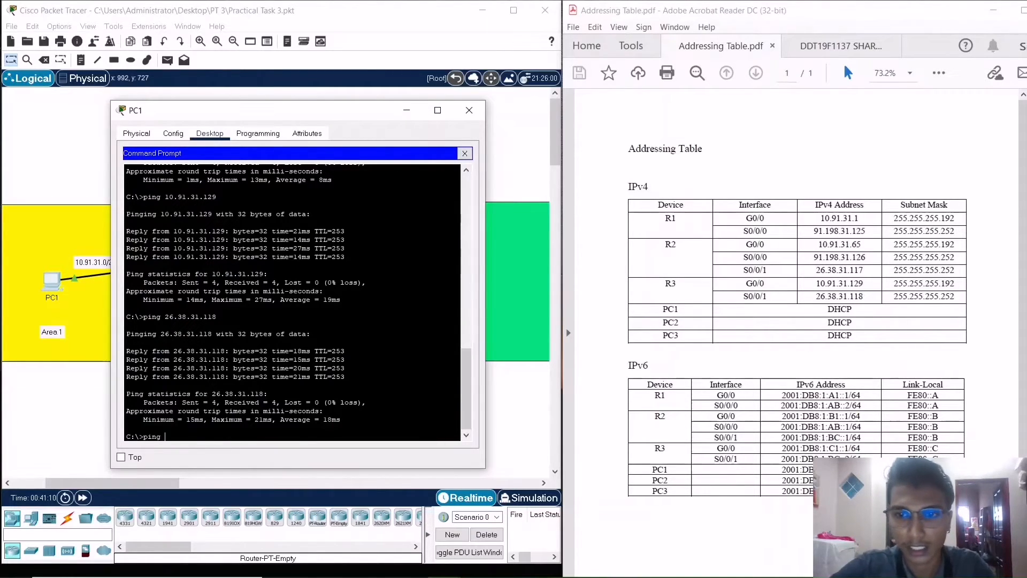
pyautogui.moveTo(782, 396); pyautogui.dragTo(850, 399)
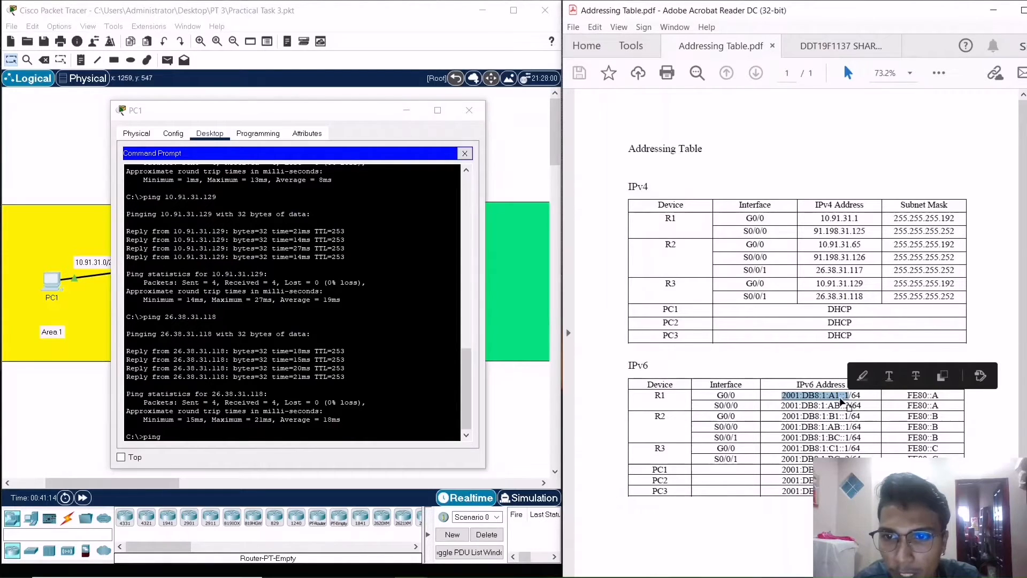
pyautogui.rightClick(842, 403)
pyautogui.click(859, 410)
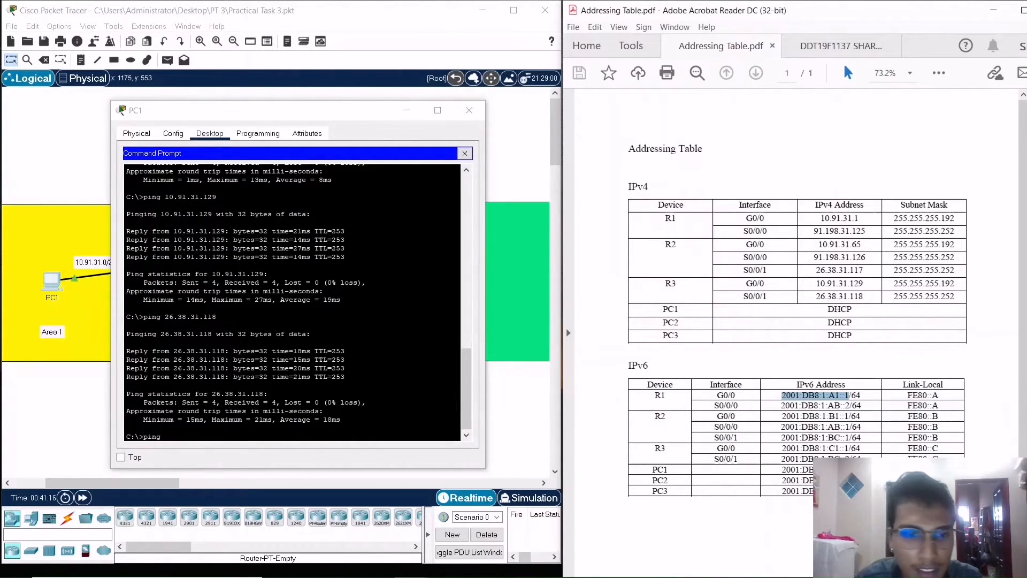
pyautogui.click(296, 437)
pyautogui.rightClick(296, 438)
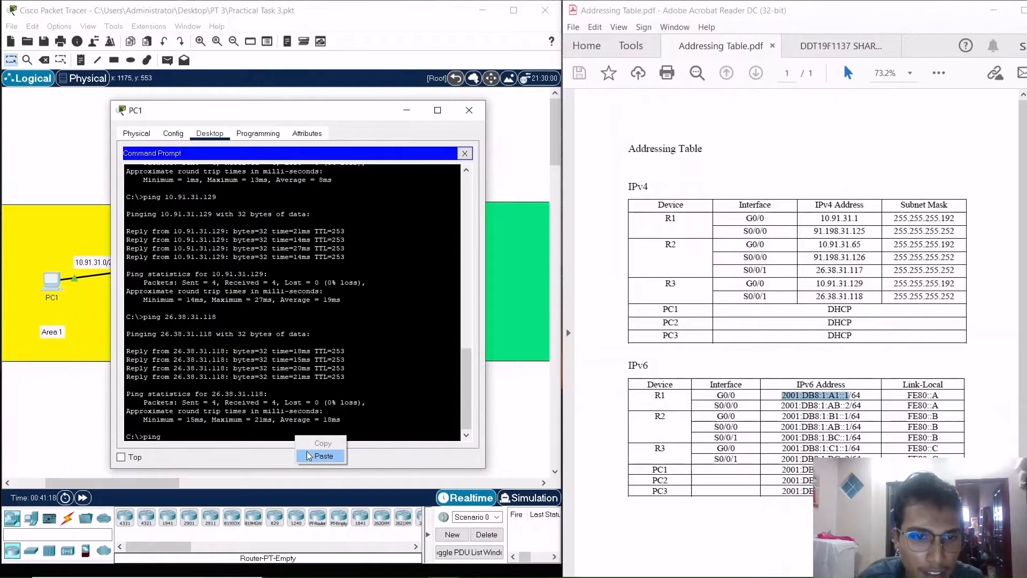
pyautogui.click(321, 456)
pyautogui.press('Return')
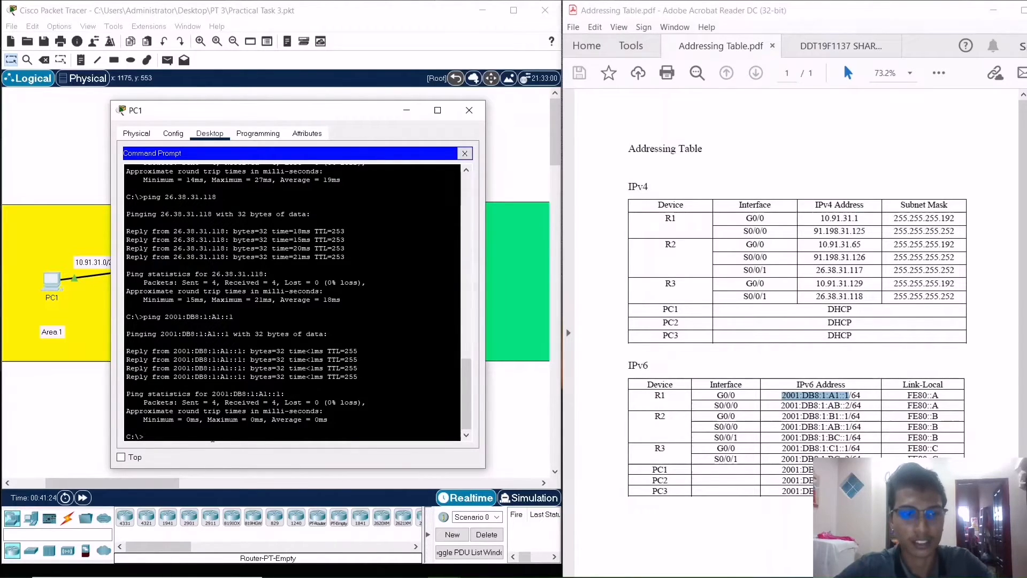
# Ping R1's S0/0/0 IPv6 address 2001:DB8:1:AB::2 from PC1, copying the address without its prefix length from Addressing Table.pdf
pyautogui.write('ping')
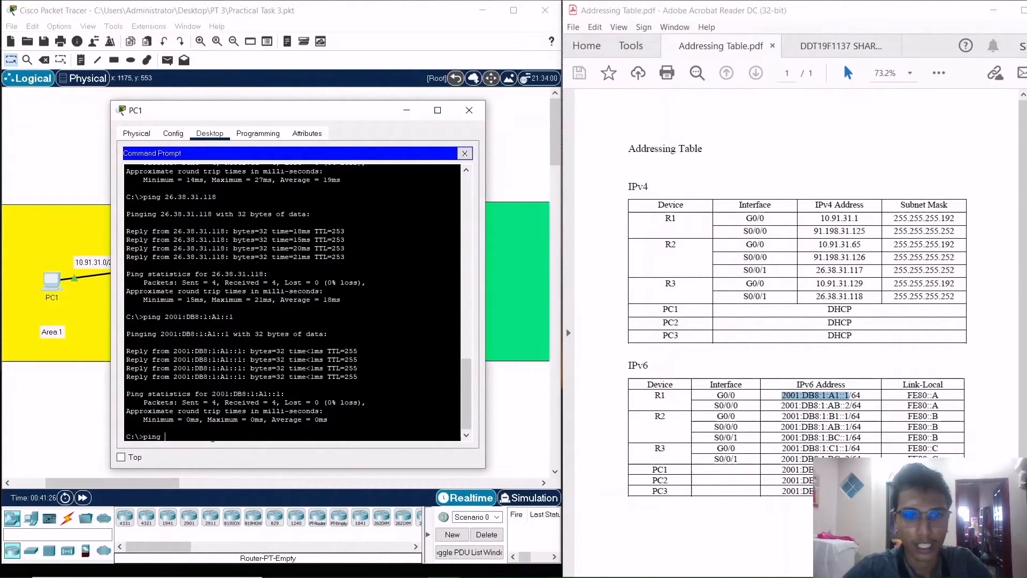
pyautogui.moveTo(781, 406); pyautogui.dragTo(854, 414)
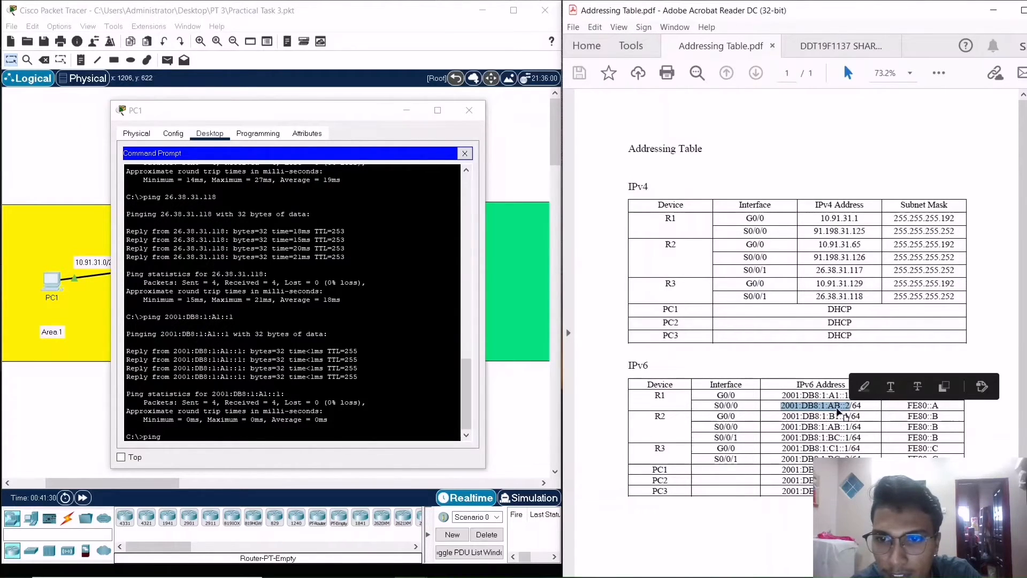
pyautogui.rightClick(851, 408)
pyautogui.click(926, 423)
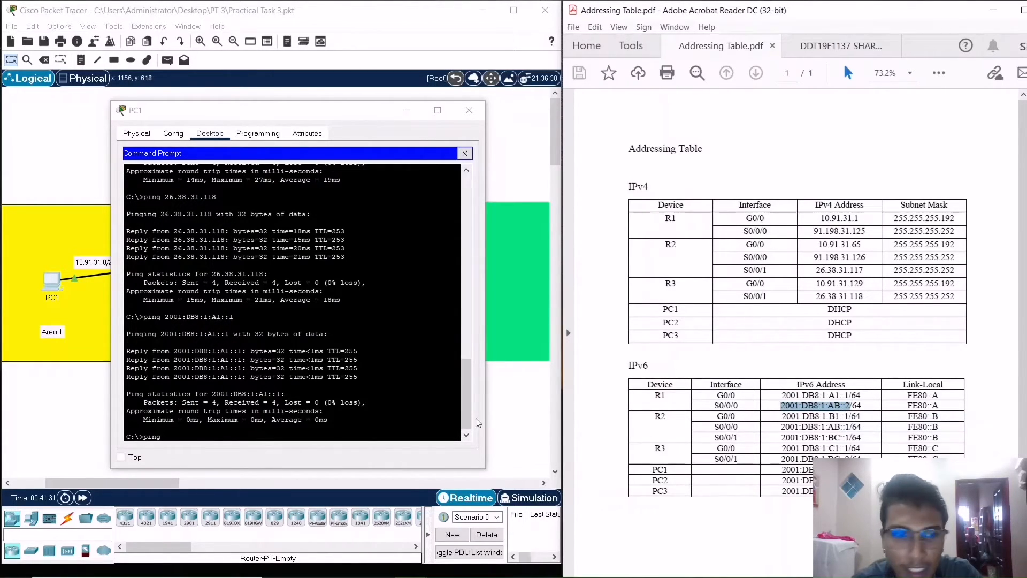
pyautogui.click(284, 450)
pyautogui.rightClick(272, 435)
pyautogui.click(298, 453)
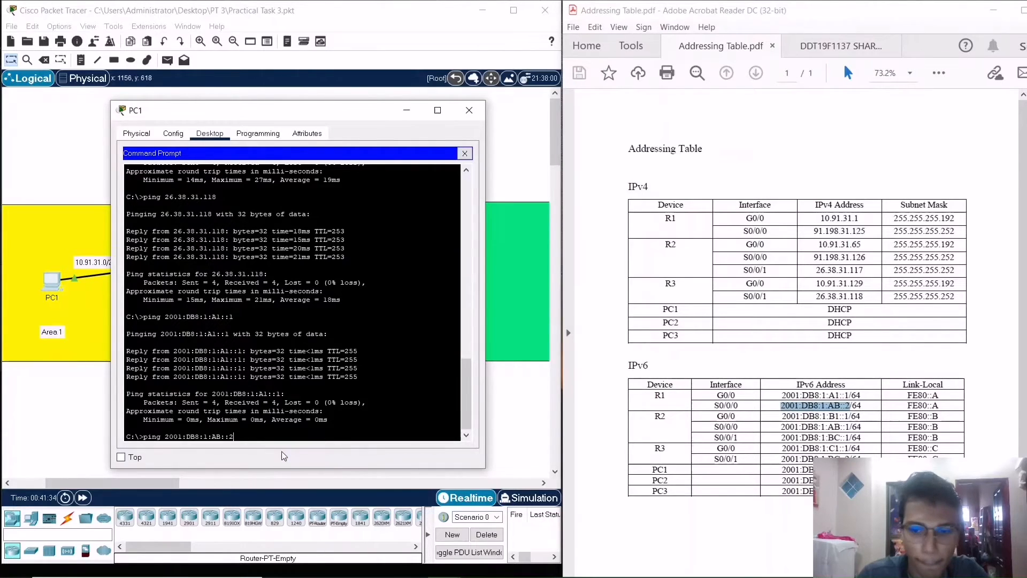
pyautogui.press('Return')
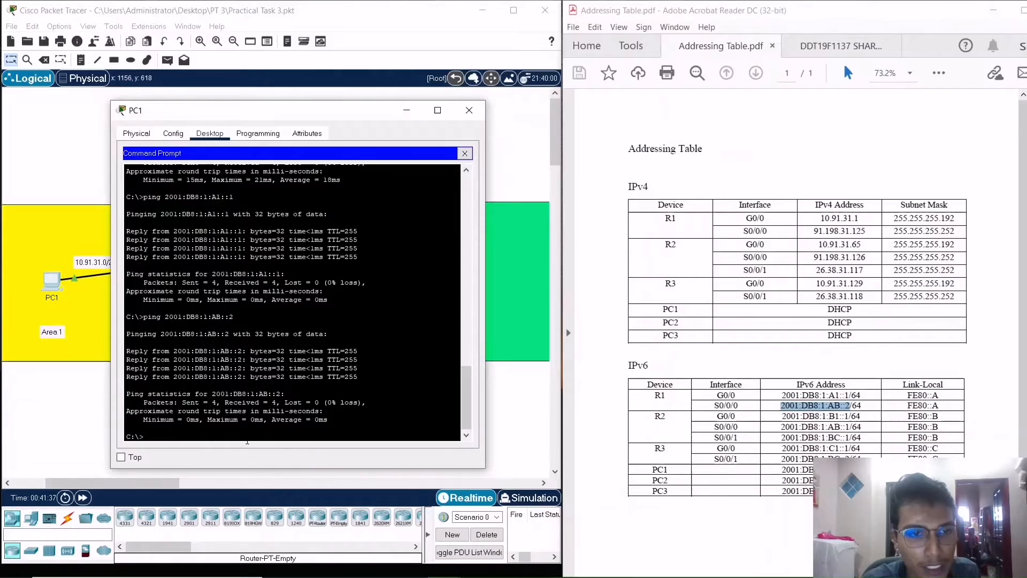
# Ping R2's G0/0 IPv6 address 2001:DB8:1:B1::1 from PC1, using the address copied from Addressing Table.pdf
pyautogui.moveTo(783, 419); pyautogui.dragTo(851, 421)
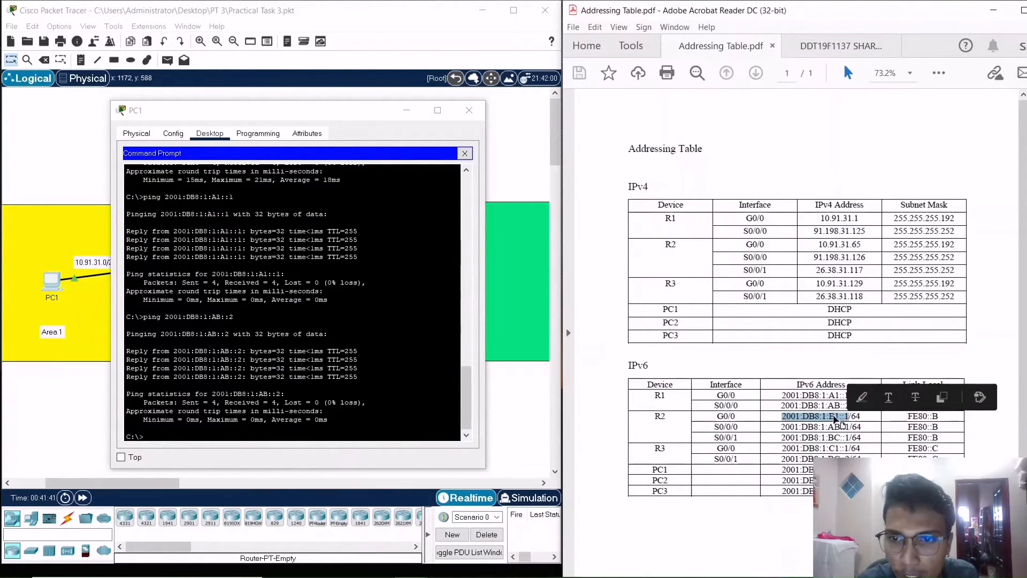
pyautogui.rightClick(836, 418)
pyautogui.click(850, 433)
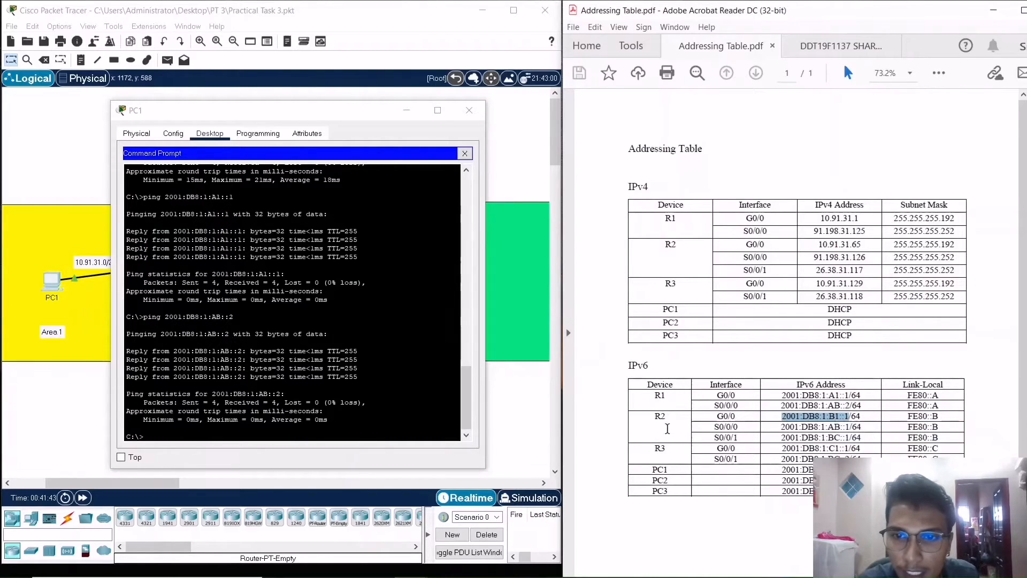
pyautogui.click(268, 428)
pyautogui.write('p')
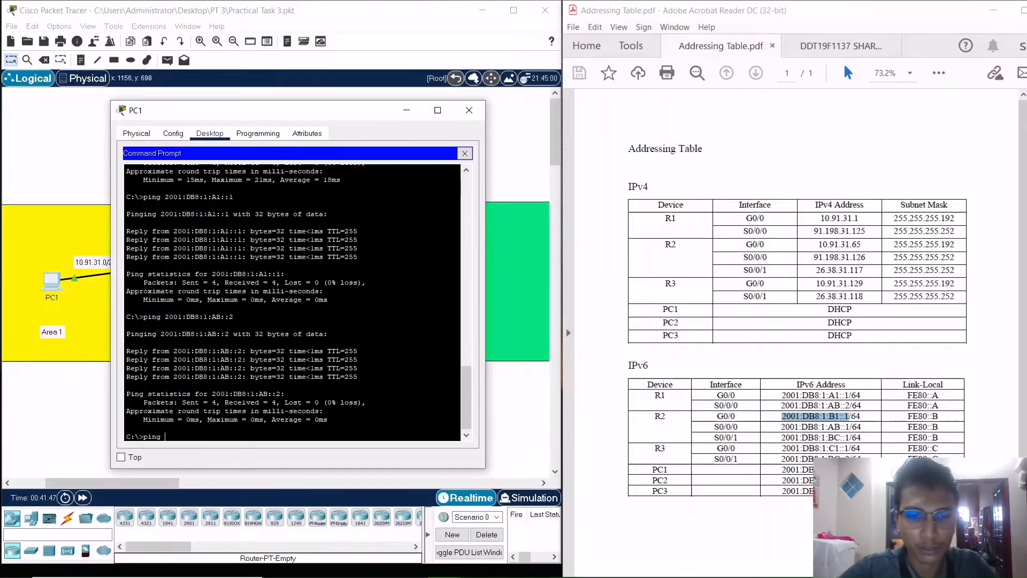
pyautogui.write('ing')
pyautogui.rightClick(292, 439)
pyautogui.click(306, 452)
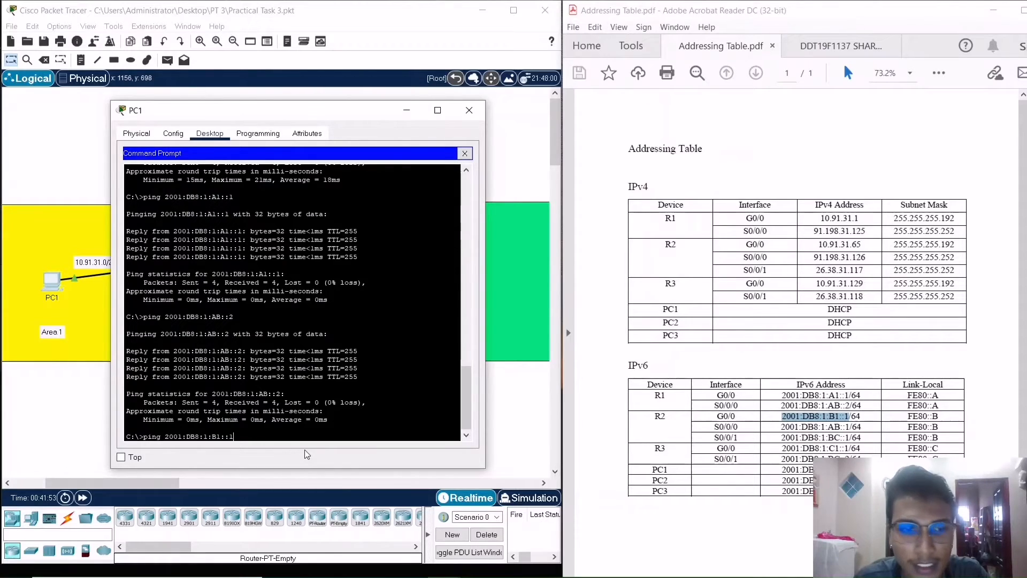
pyautogui.press('Return')
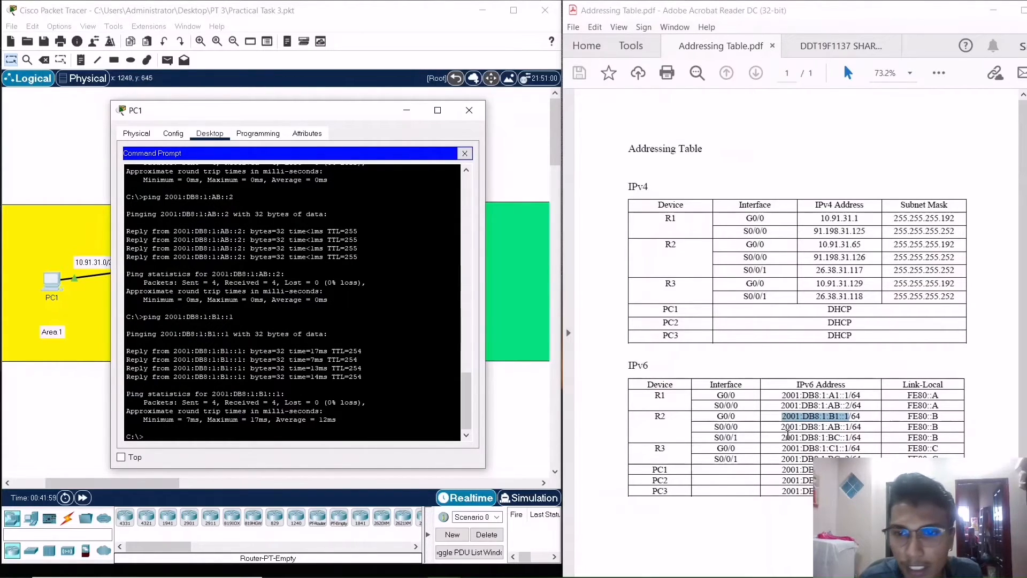
# Ping R2's S0/0/0 IPv6 address 2001:DB8:1:AB::1 from PC1, copying it from the addressing table and removing the trailing slash
pyautogui.moveTo(782, 427); pyautogui.dragTo(853, 428)
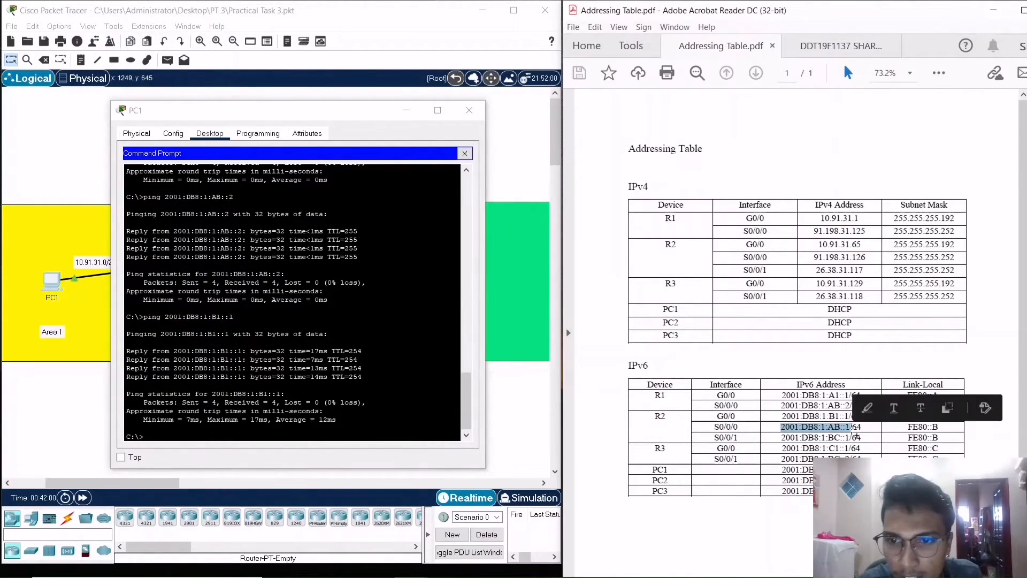
pyautogui.rightClick(842, 428)
pyautogui.click(850, 439)
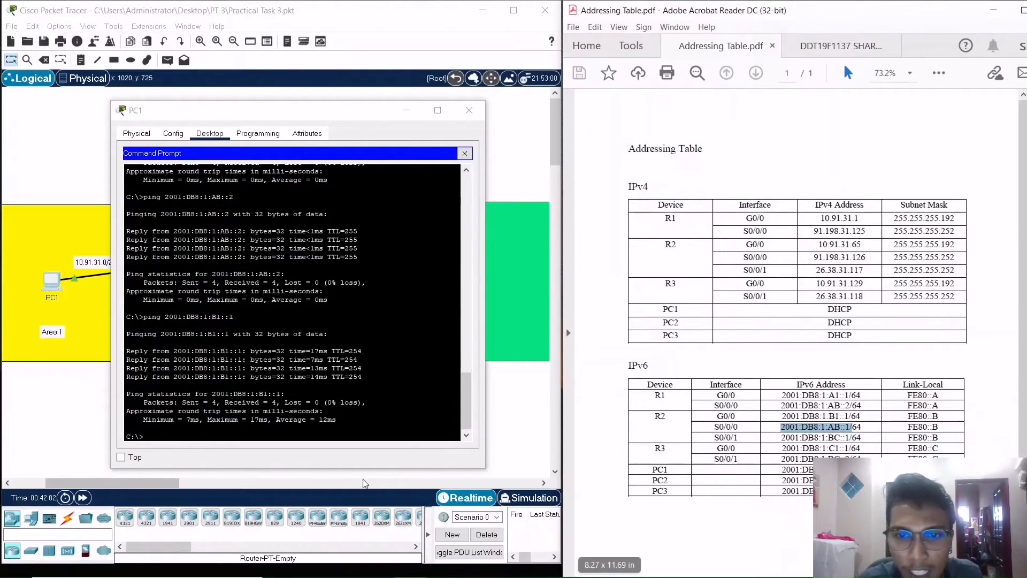
pyautogui.rightClick(188, 438)
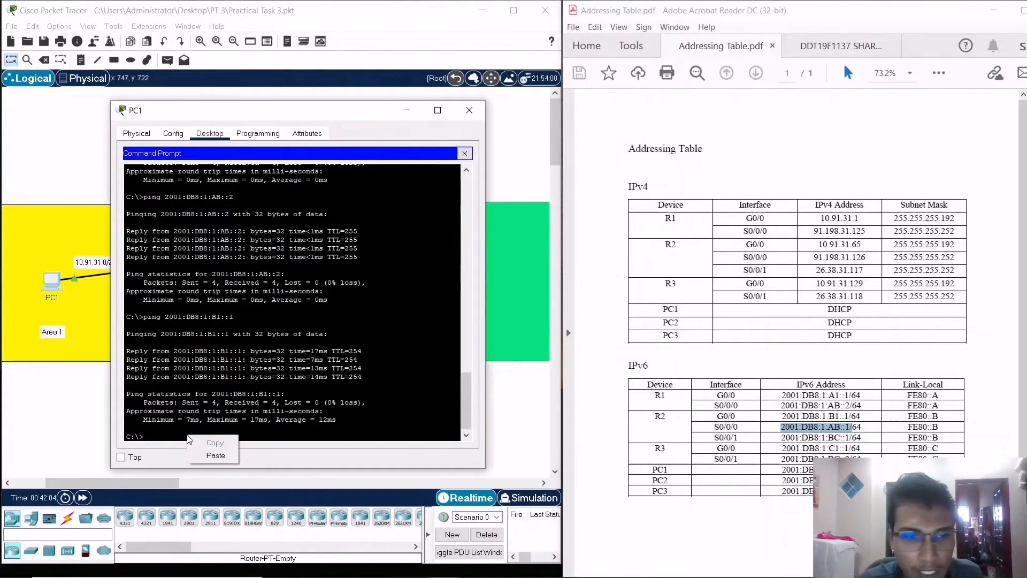
pyautogui.click(166, 440)
pyautogui.write('ping')
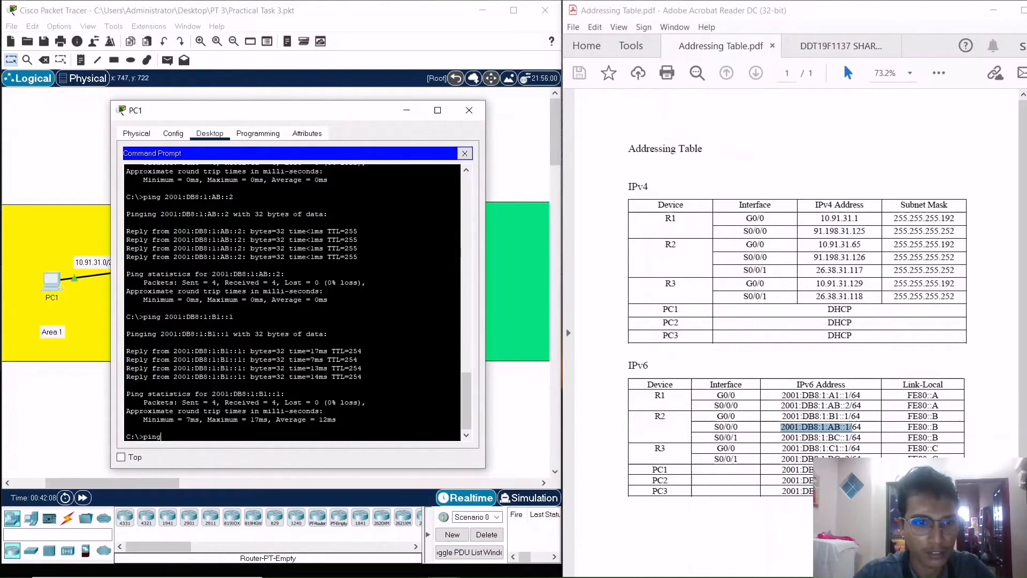
pyautogui.rightClick(165, 440)
pyautogui.click(191, 456)
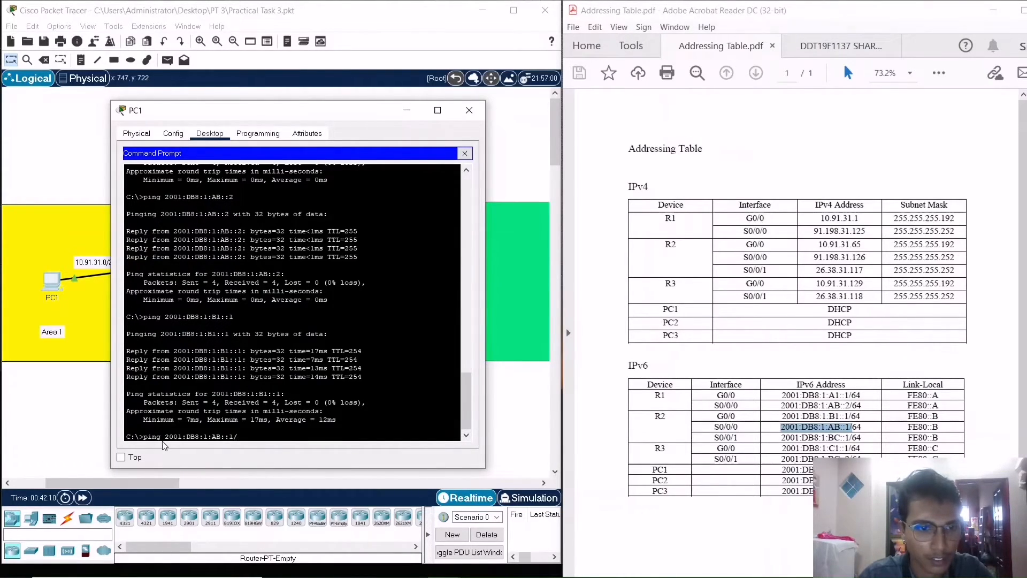
pyautogui.press('Return')
pyautogui.press('Up')
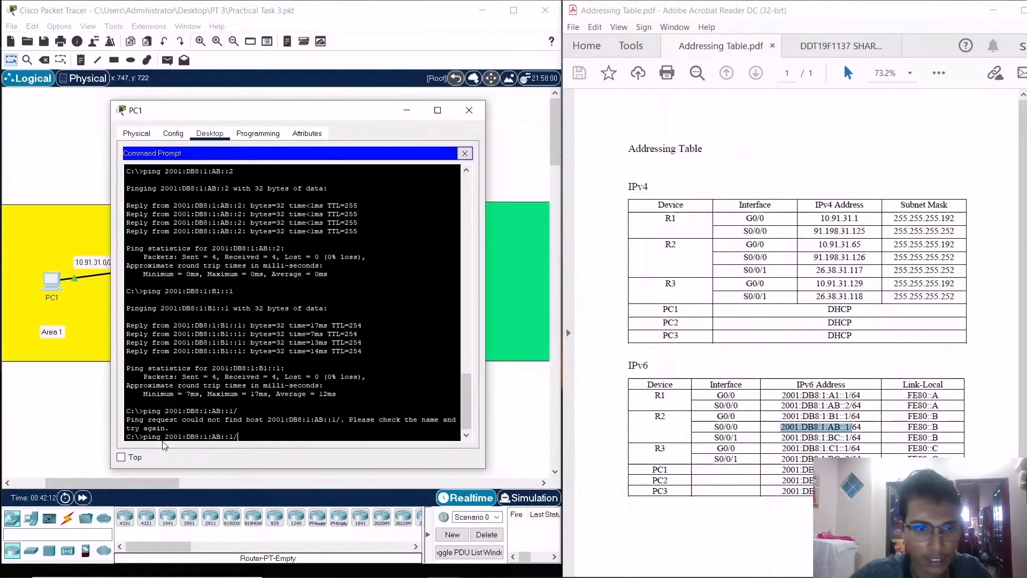
pyautogui.press('BackSpace')
pyautogui.press('Return')
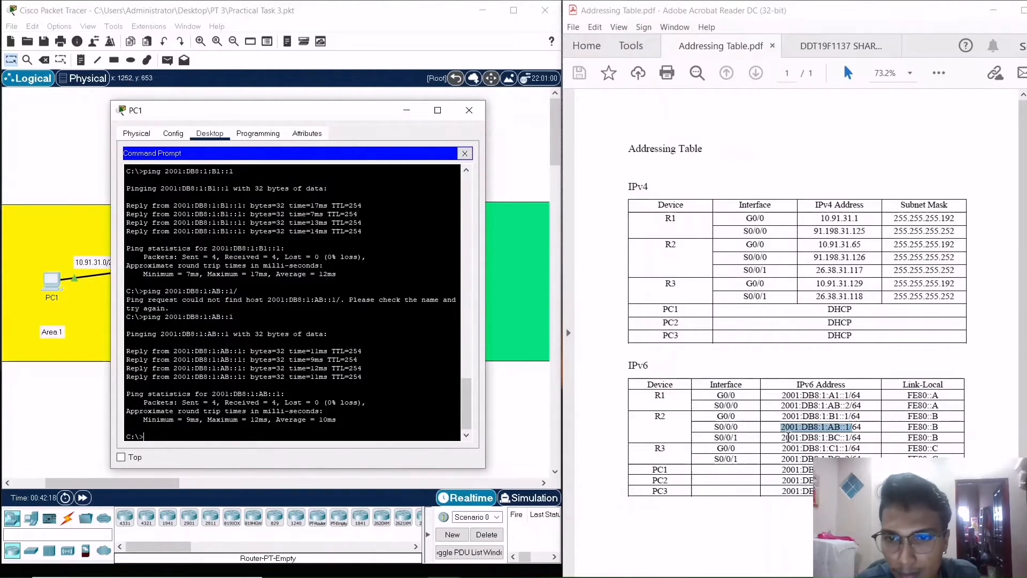
# Ping R2's S0/0/1 IPv6 address 2001:DB8:1:BC::1 from PC1 using the addressing table, and dismiss the Edit PDF tip
pyautogui.moveTo(781, 437); pyautogui.dragTo(851, 437)
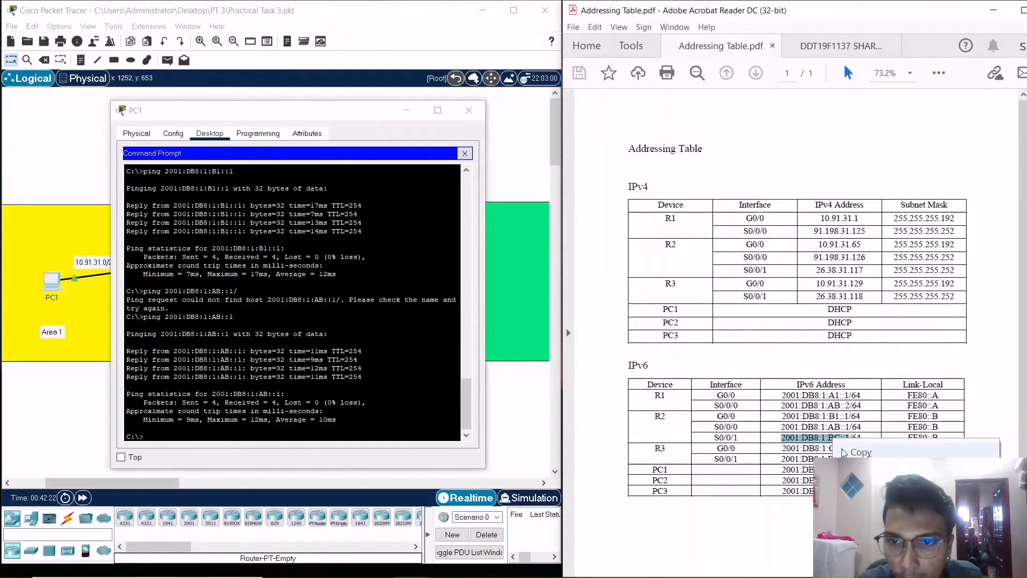
pyautogui.click(192, 440)
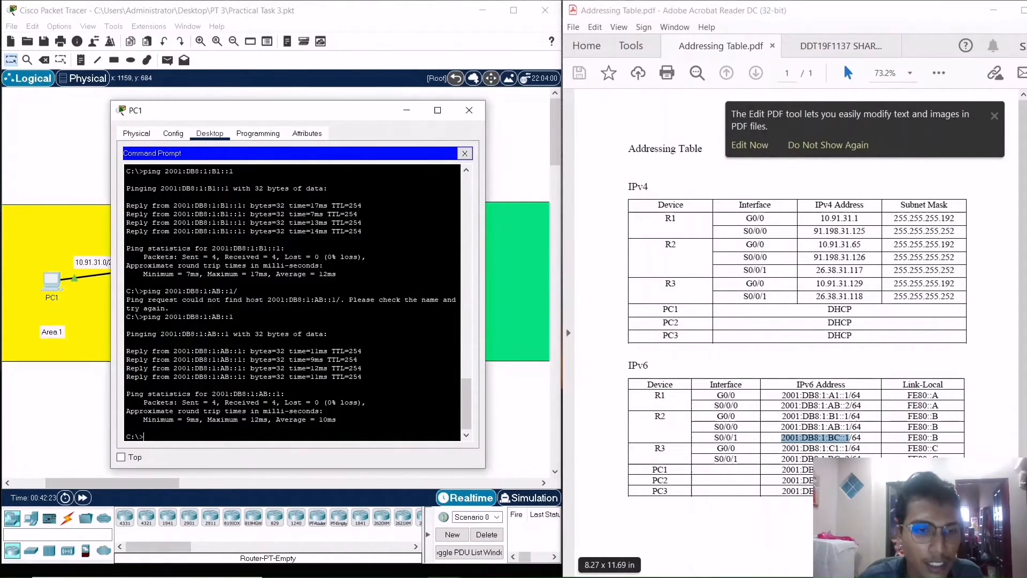
pyautogui.write('ping')
pyautogui.hotkey('ctrl', 'v')
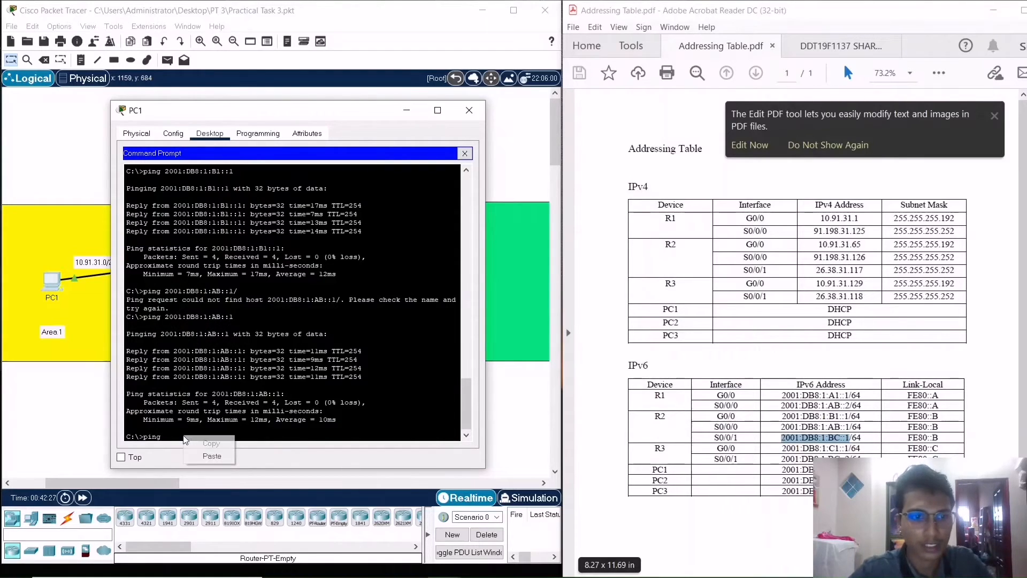
pyautogui.press('Return')
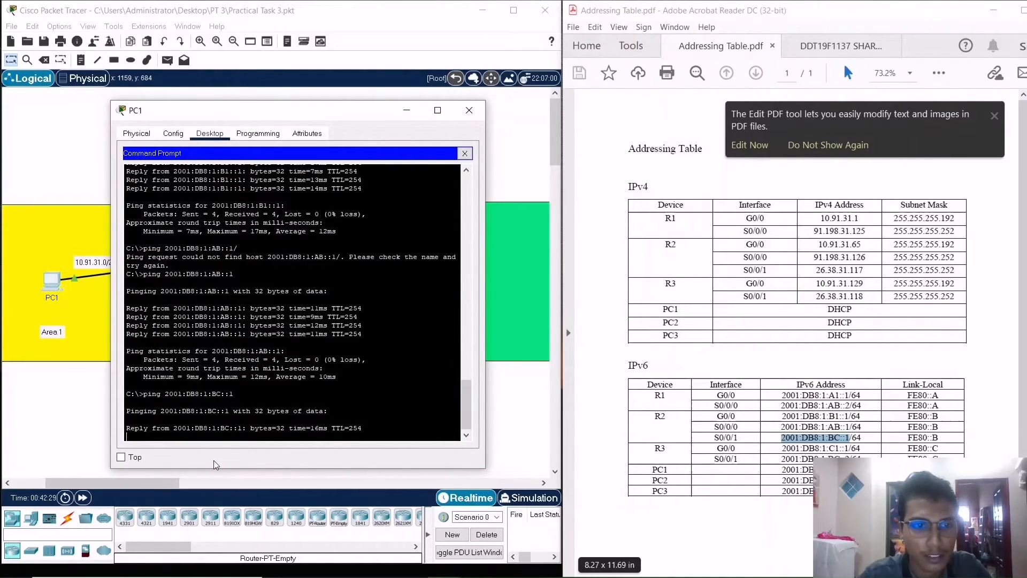
pyautogui.click(993, 117)
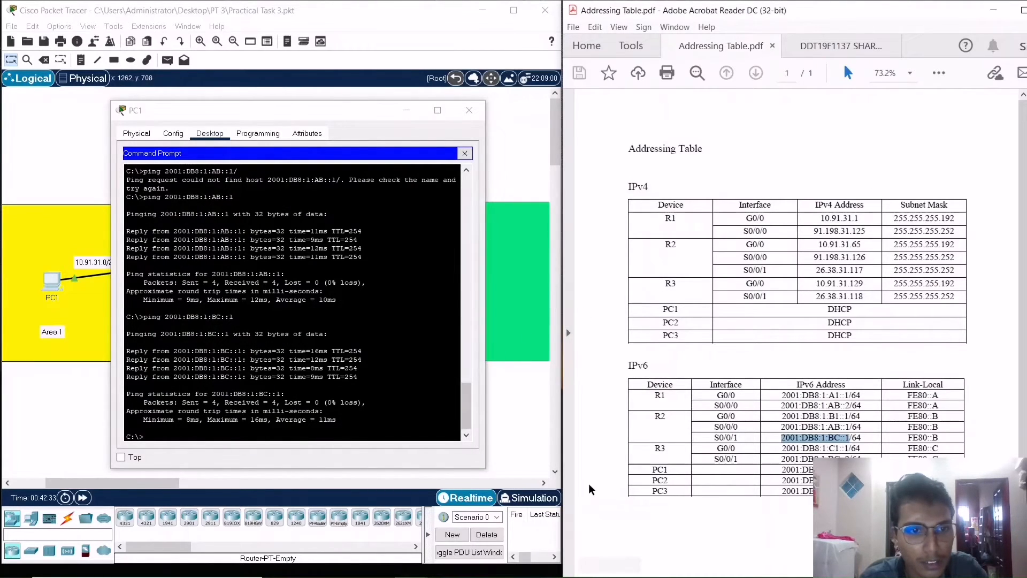
# Ping R3's G0/0 IPv6 address 2001:DB8:1:C1::1 from PC1, using the address copied from Addressing Table.pdf
pyautogui.moveTo(781, 448); pyautogui.dragTo(843, 451)
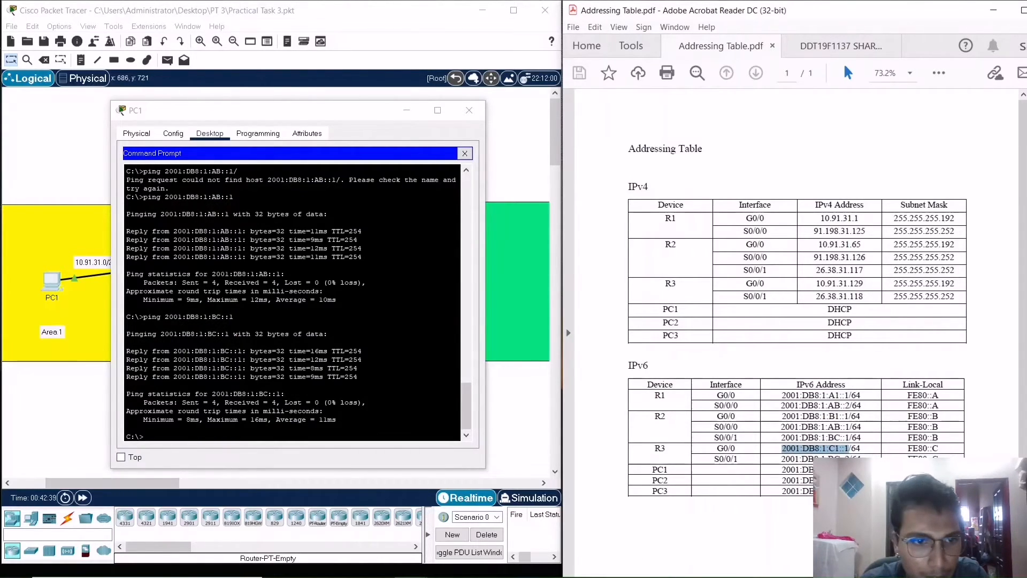
pyautogui.click(233, 467)
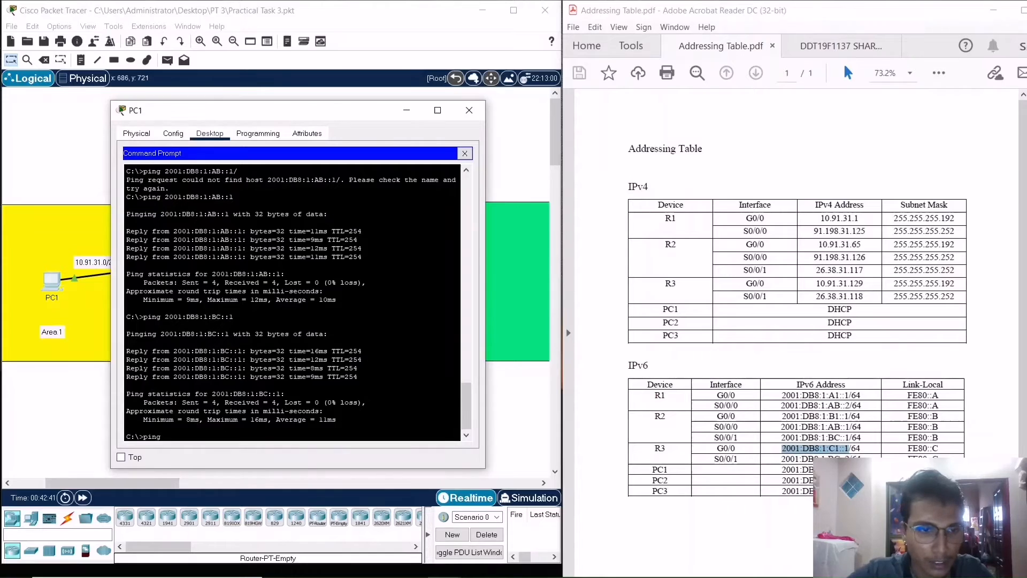
pyautogui.write('ping')
pyautogui.rightClick(216, 454)
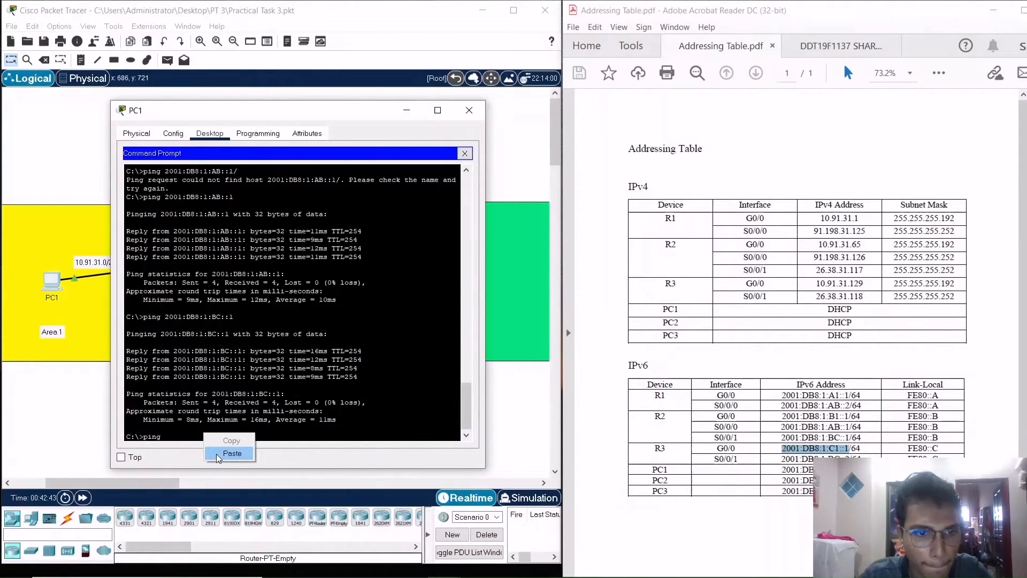
pyautogui.click(216, 454)
pyautogui.press('Return')
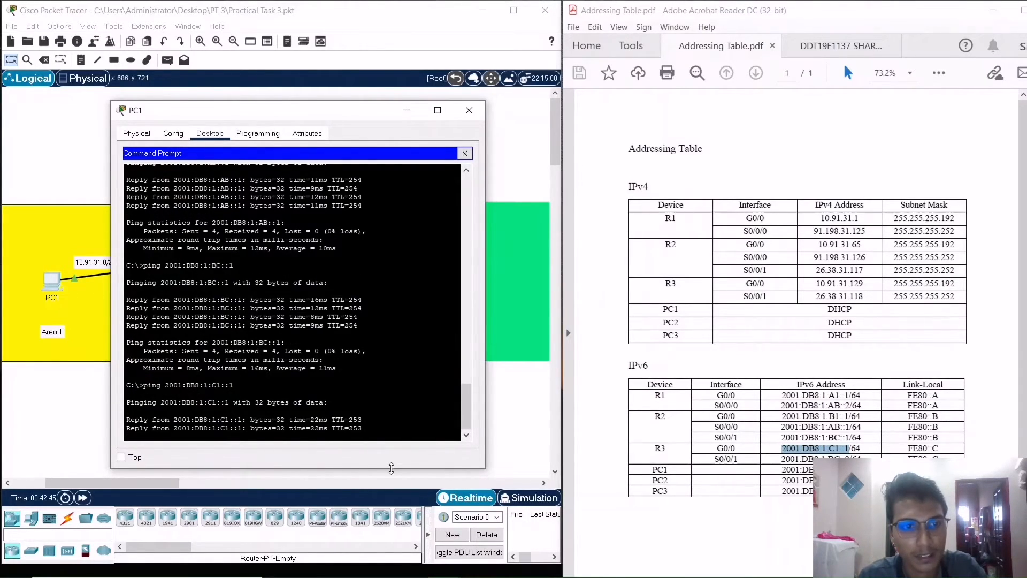
# Ping R3's S0/0/1 IPv6 address 2001:DB8:1:BC::2 from PC1, using the address copied from Addressing Table.pdf
pyautogui.moveTo(782, 459); pyautogui.dragTo(854, 460)
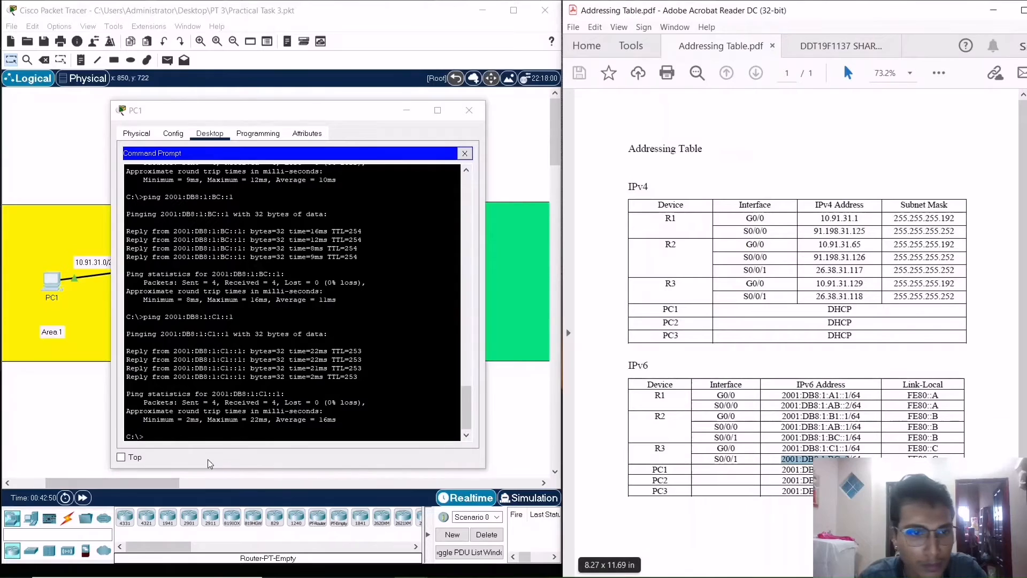
pyautogui.click(50, 266)
pyautogui.rightClick(190, 436)
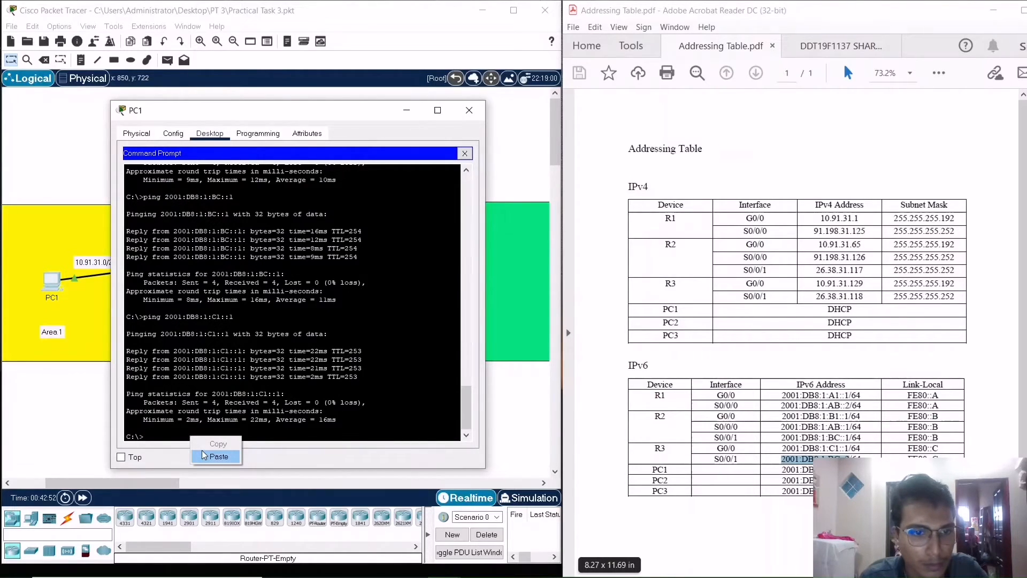
pyautogui.click(201, 450)
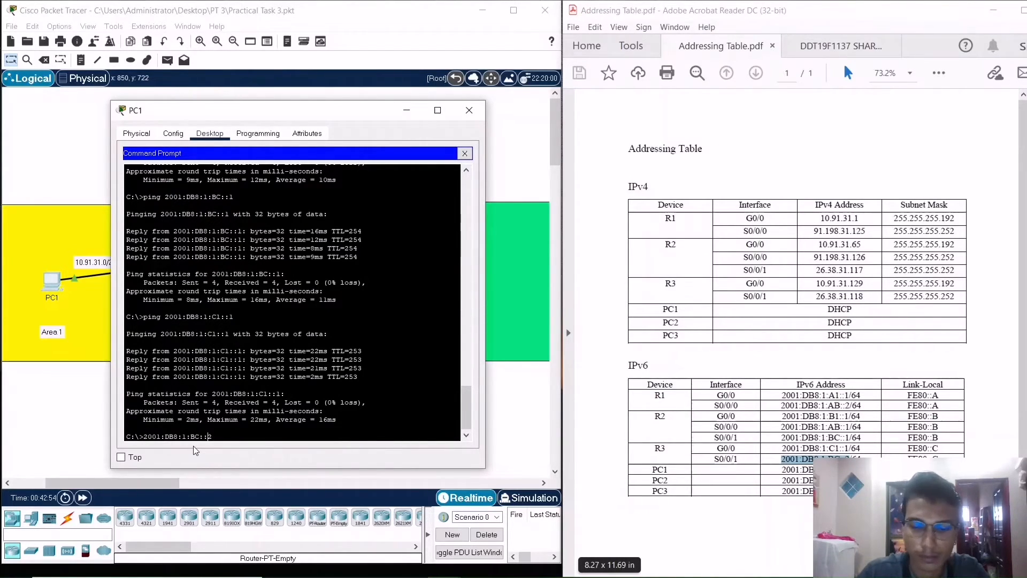
pyautogui.press('Home')
pyautogui.write('ping')
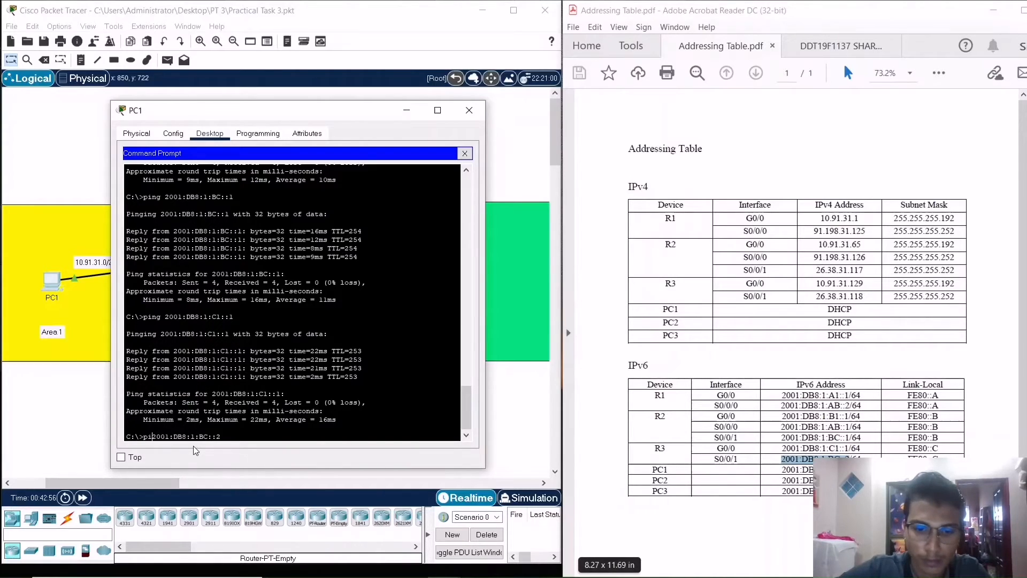
pyautogui.press('Return')
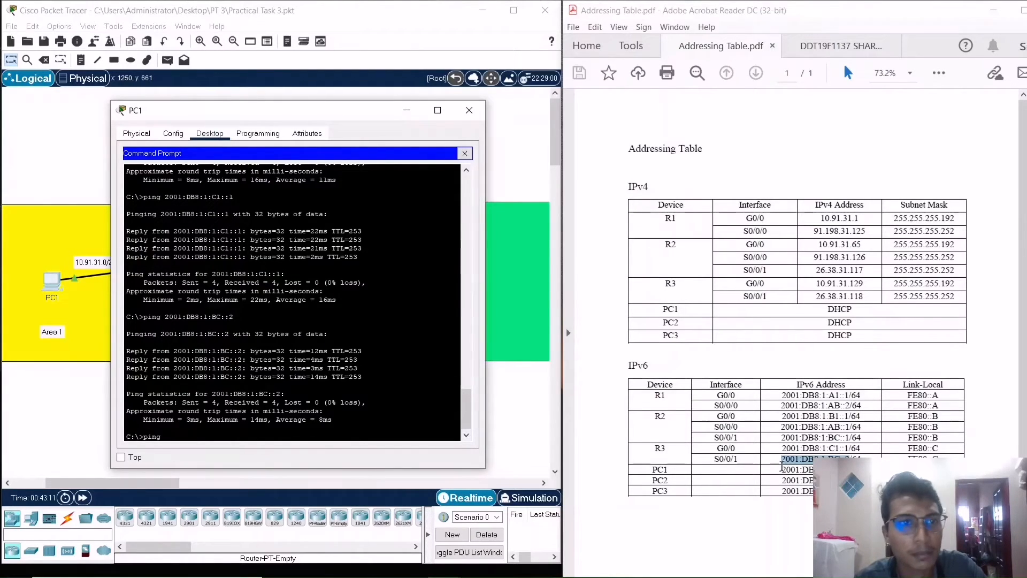
# Ping PC2's IPv6 address 2001:DB8:1:B1::3 from PC1, using the address copied from Addressing Table.pdf
pyautogui.moveTo(783, 480); pyautogui.dragTo(824, 480)
pyautogui.rightClick(844, 481)
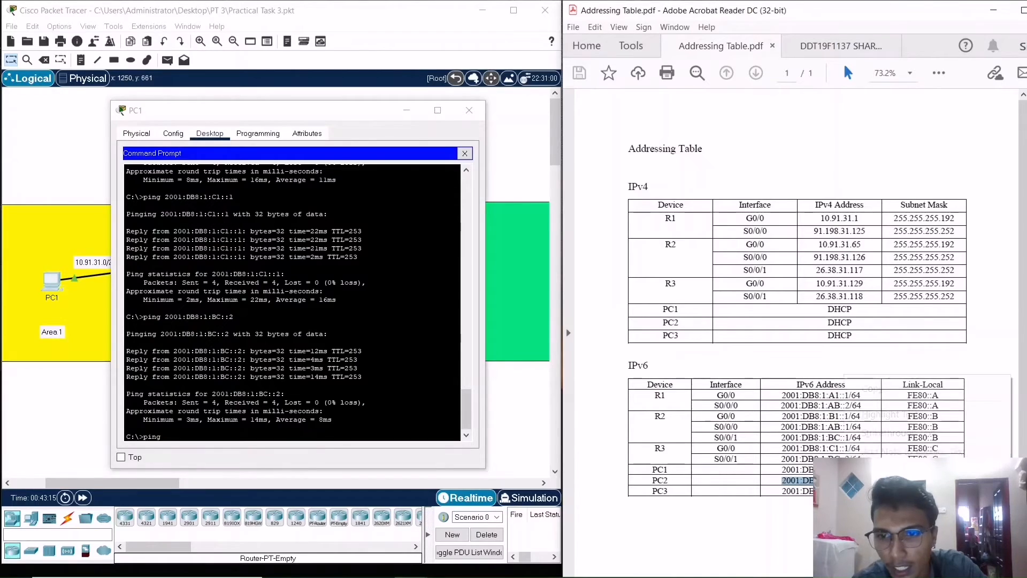
pyautogui.click(873, 394)
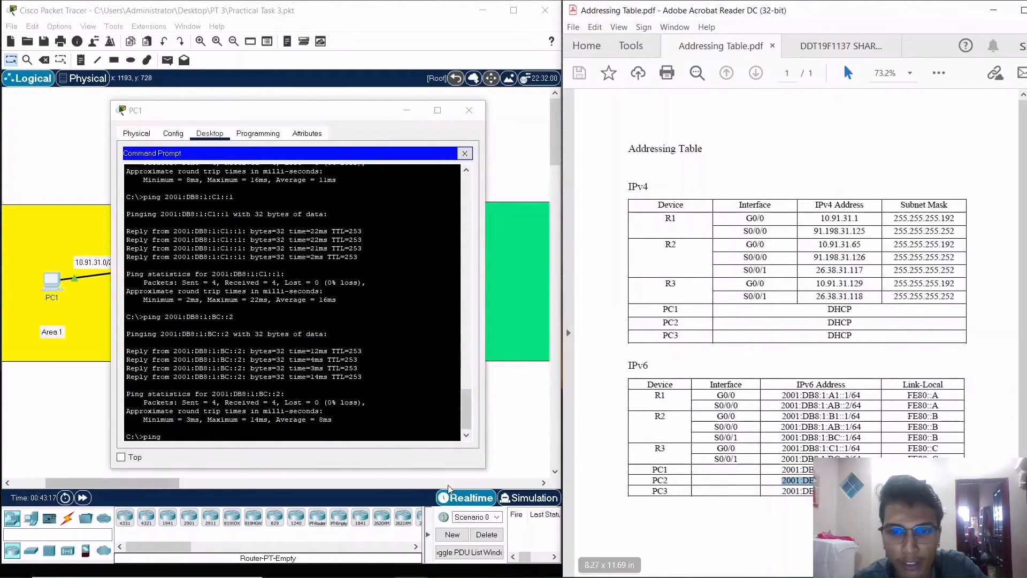
pyautogui.click(297, 442)
pyautogui.rightClick(288, 437)
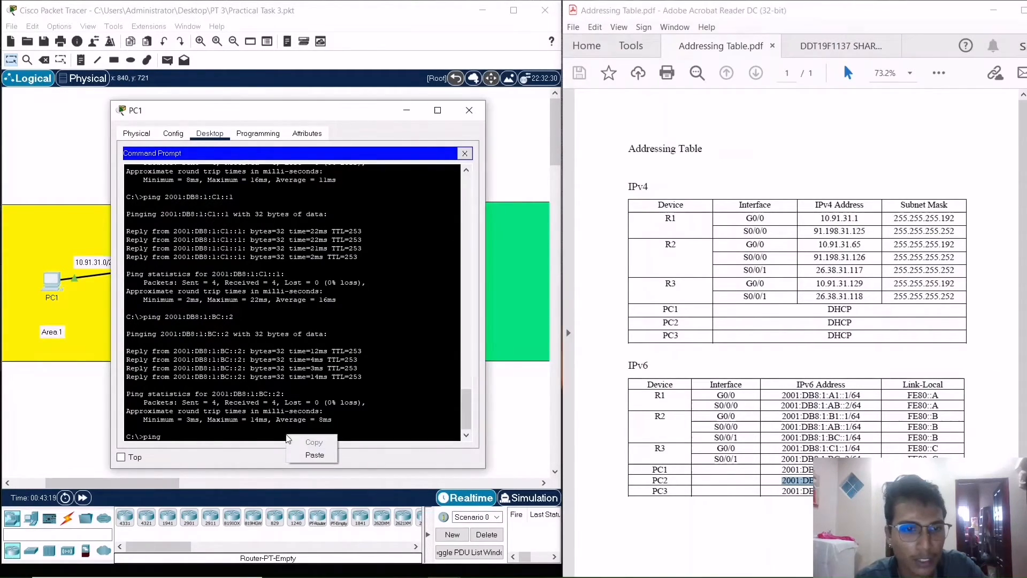
pyautogui.click(312, 455)
pyautogui.press('Return')
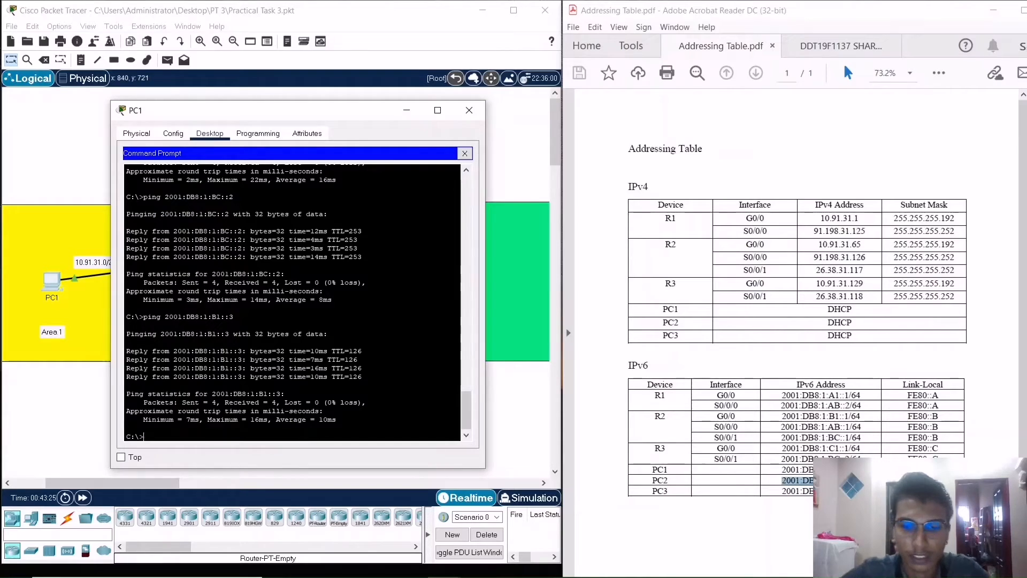
# Ping PC3's IPv6 address 2001:DB8:1:C1::3 from PC1, using the address copied from Addressing Table.pdf
pyautogui.write('ng')
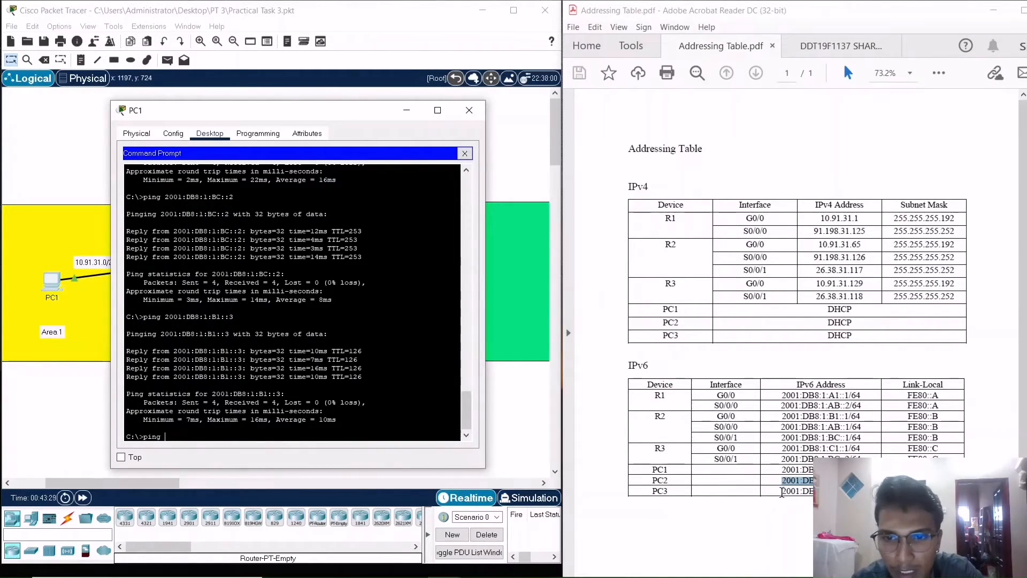
pyautogui.moveTo(782, 491); pyautogui.dragTo(826, 491)
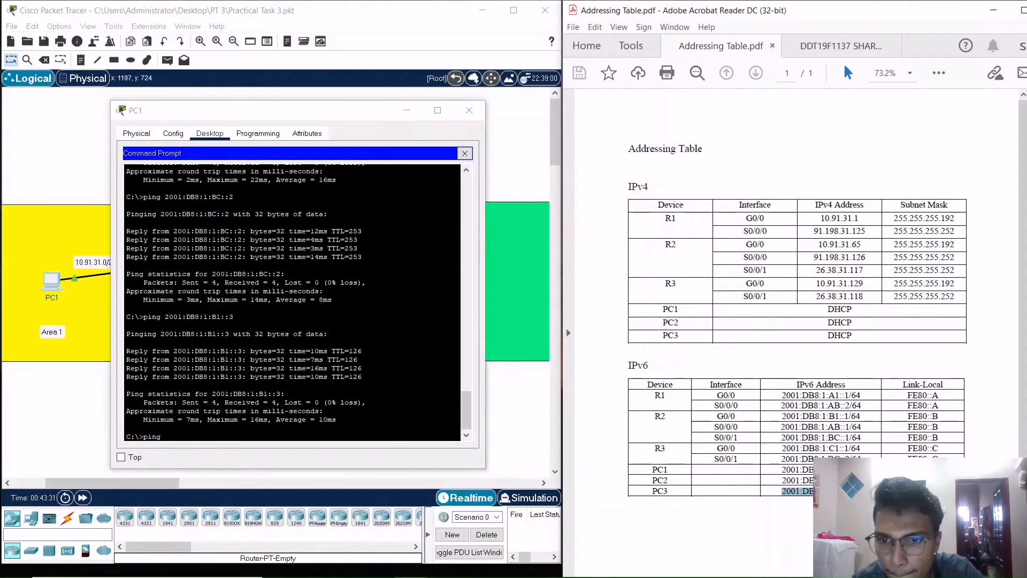
pyautogui.rightClick(824, 492)
pyautogui.click(856, 394)
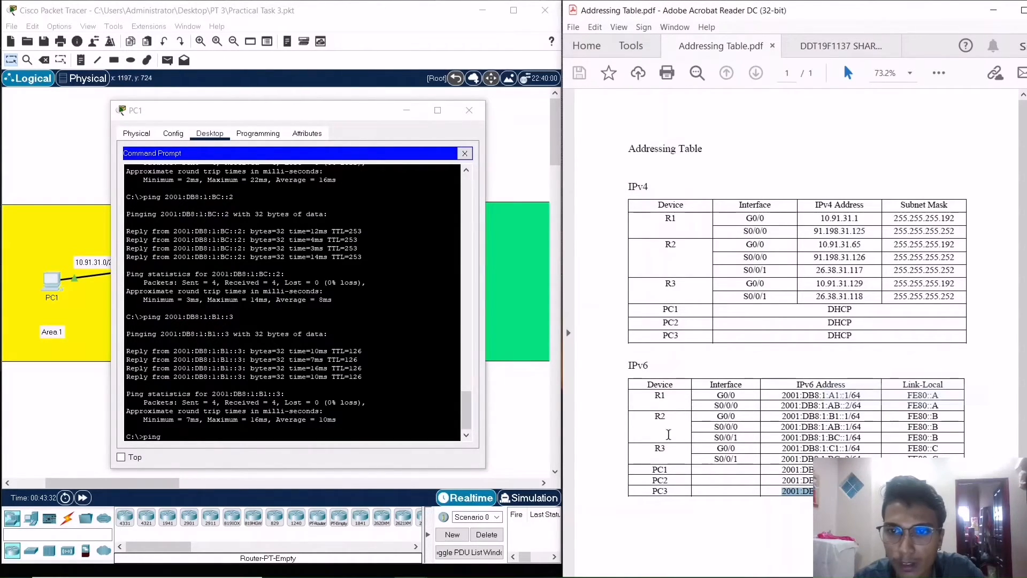
pyautogui.click(127, 428)
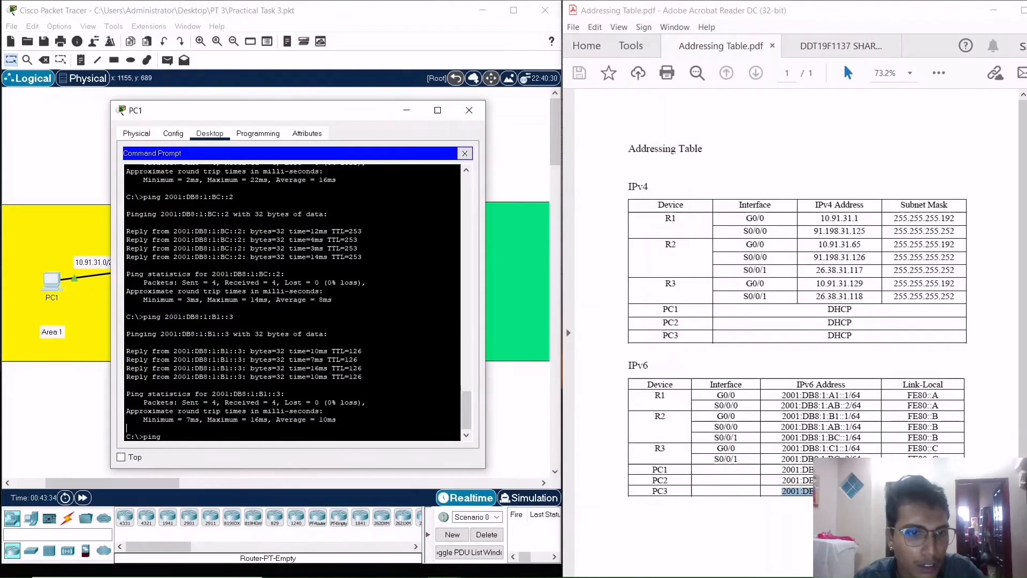
pyautogui.rightClick(237, 440)
pyautogui.click(251, 466)
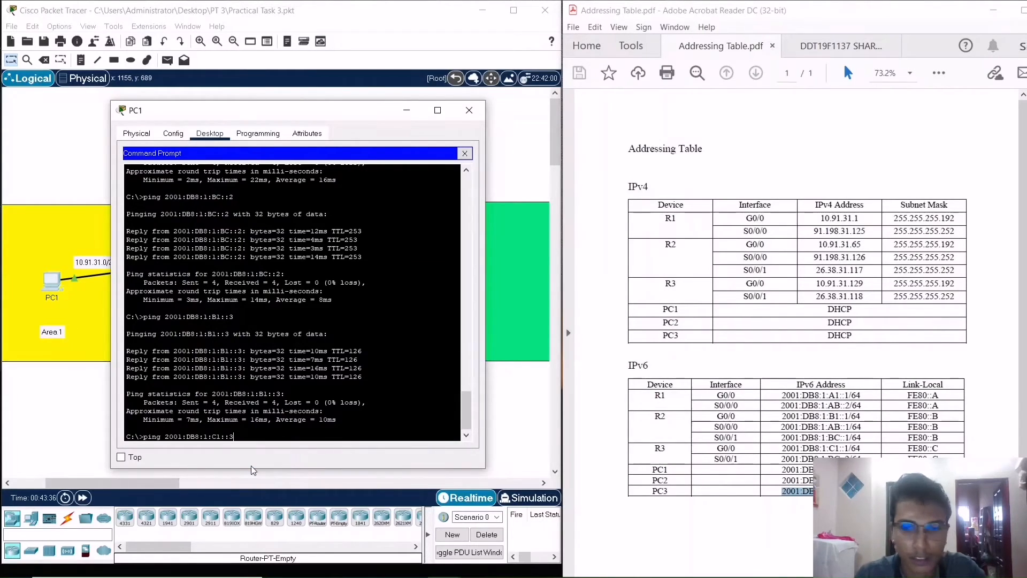
pyautogui.press('Return')
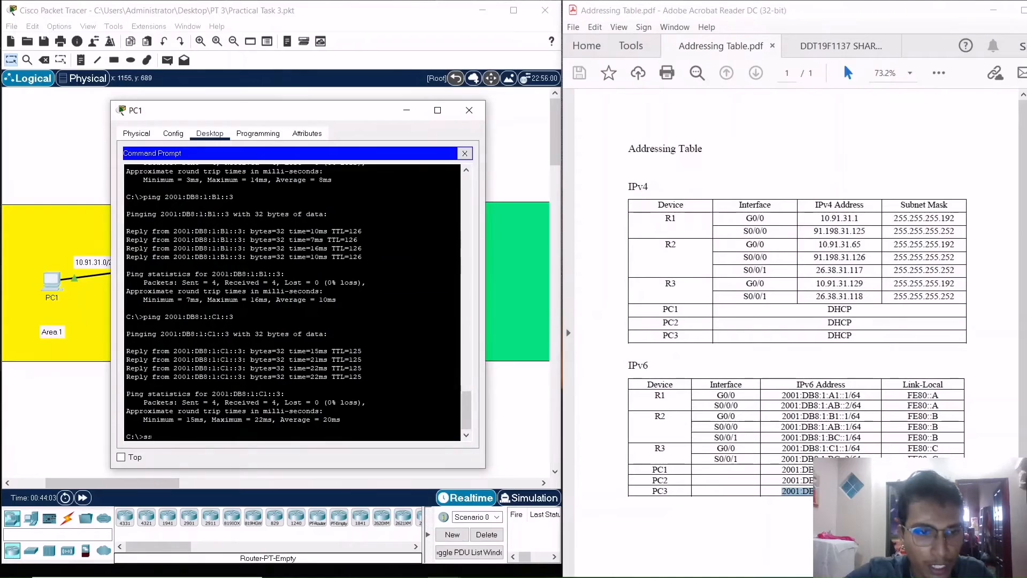
# Log in to R3 over SSH from PC1 as Admin, using the copied S0/0/1 address 26.38.31.118 and entering the account password
pyautogui.write('h -l a')
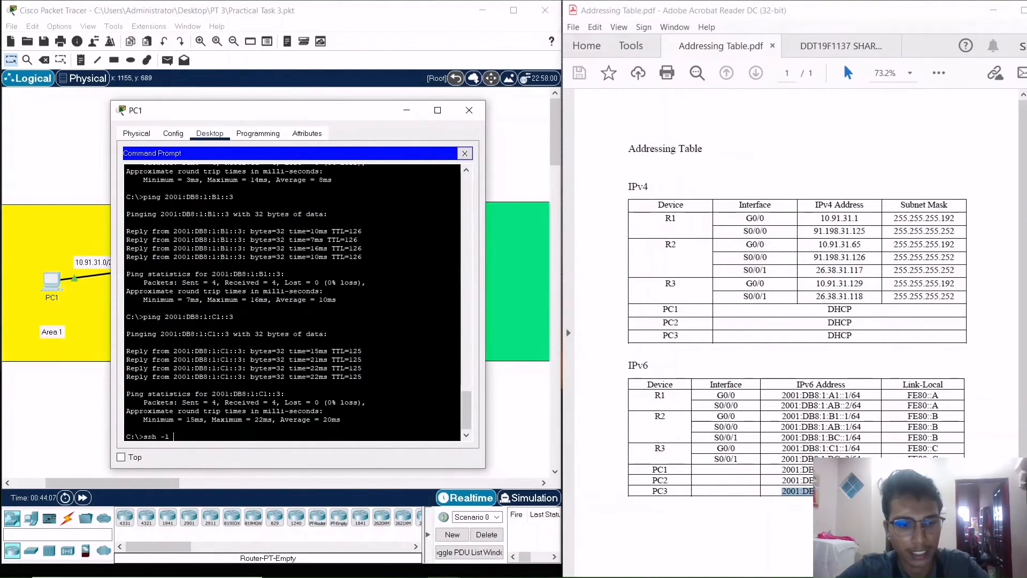
pyautogui.write('dmin')
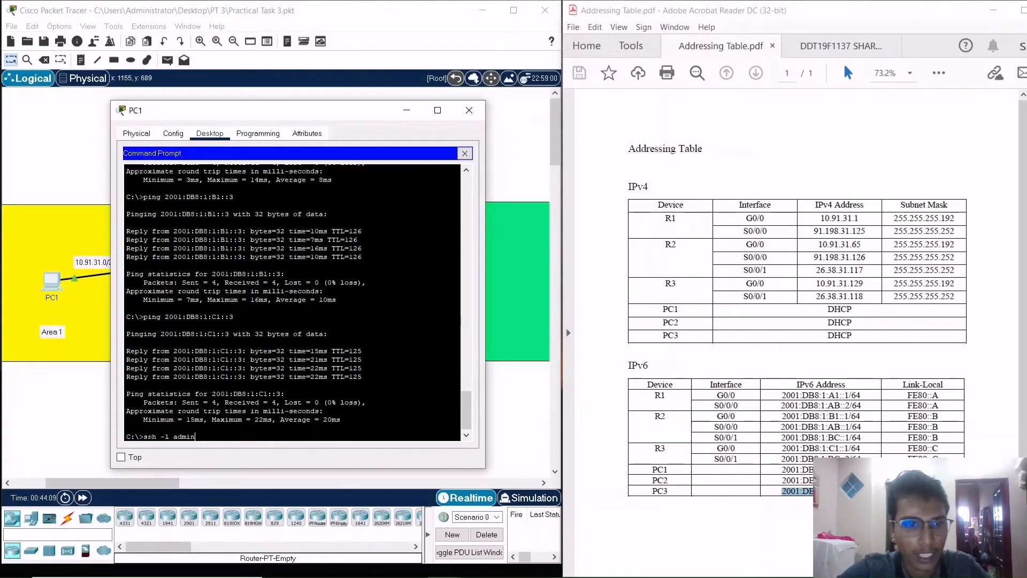
pyautogui.press('BackSpace')
pyautogui.press('BackSpace')
pyautogui.press('BackSpace')
pyautogui.write('Ami')
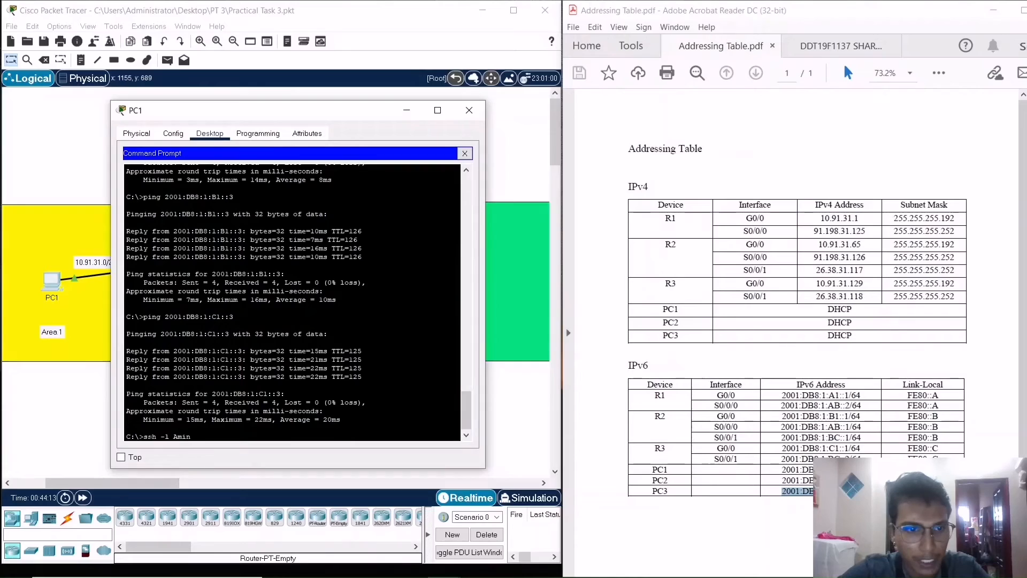
pyautogui.press('BackSpace')
pyautogui.press('BackSpace')
pyautogui.write('dmin')
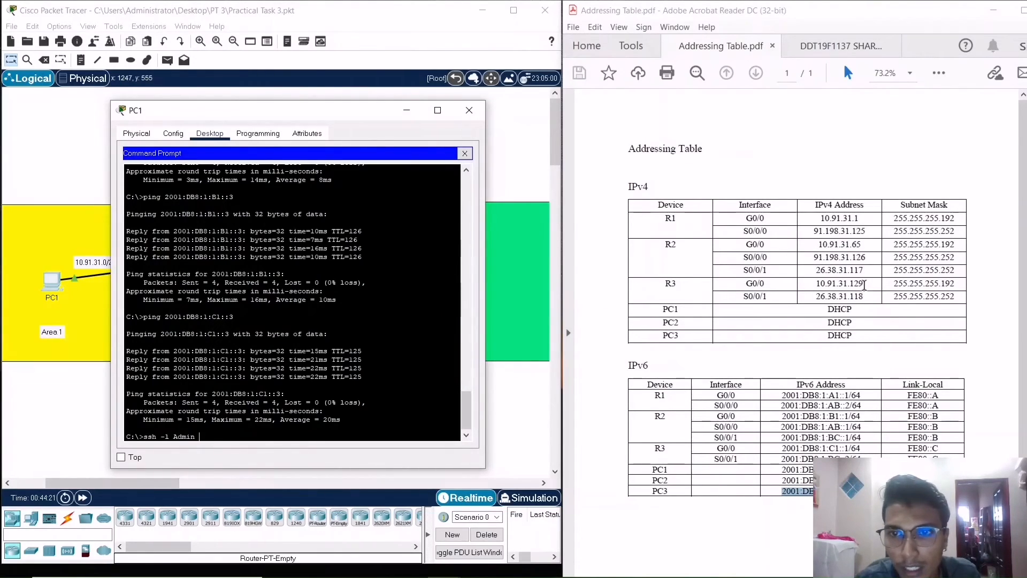
pyautogui.moveTo(872, 296)
pyautogui.mouseDown()
pyautogui.moveTo(816, 299)
pyautogui.moveTo(863, 297)
pyautogui.mouseUp()
pyautogui.click(817, 299)
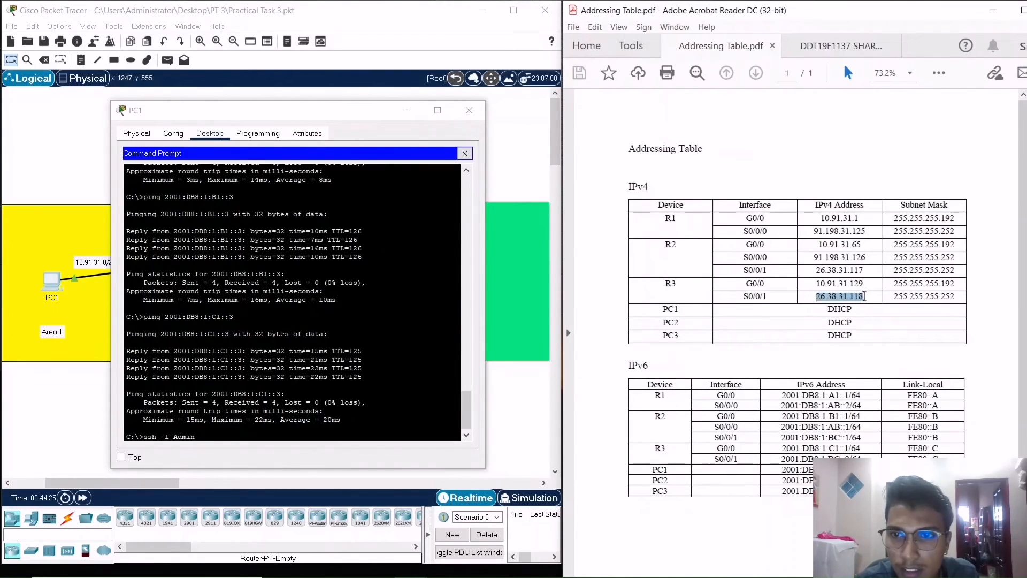
pyautogui.rightClick(851, 297)
pyautogui.click(864, 313)
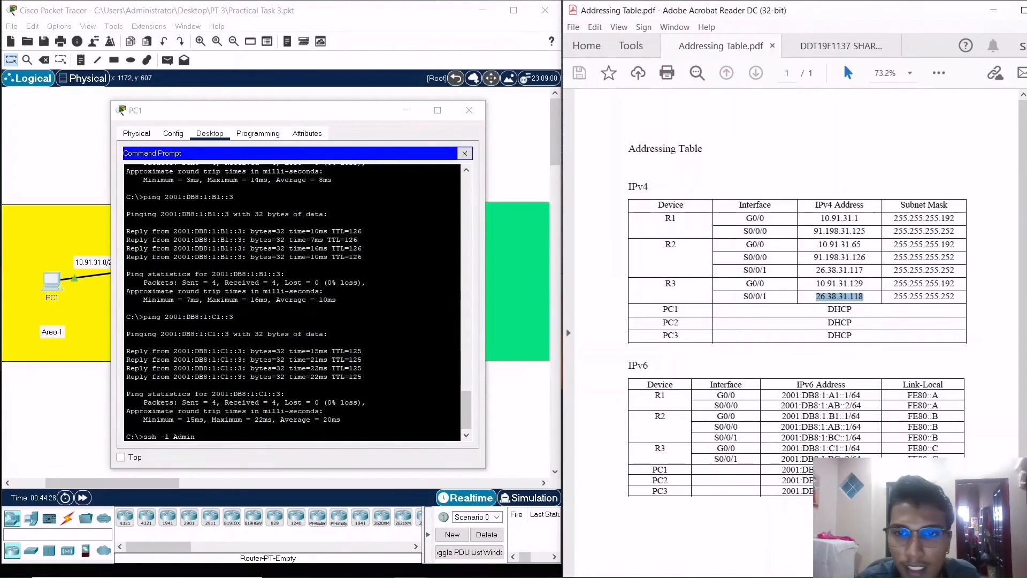
pyautogui.rightClick(316, 436)
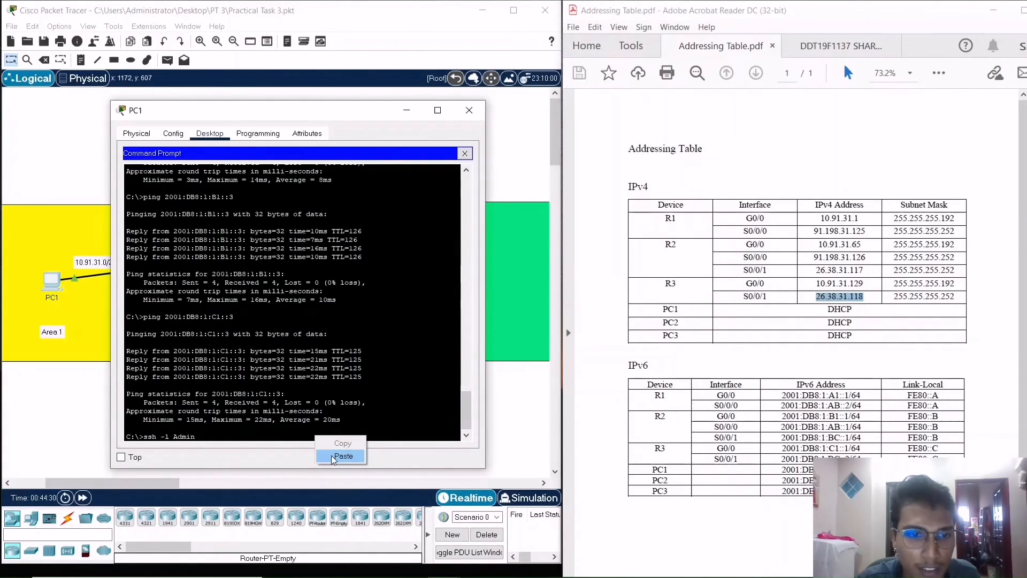
pyautogui.click(343, 456)
pyautogui.press('Return')
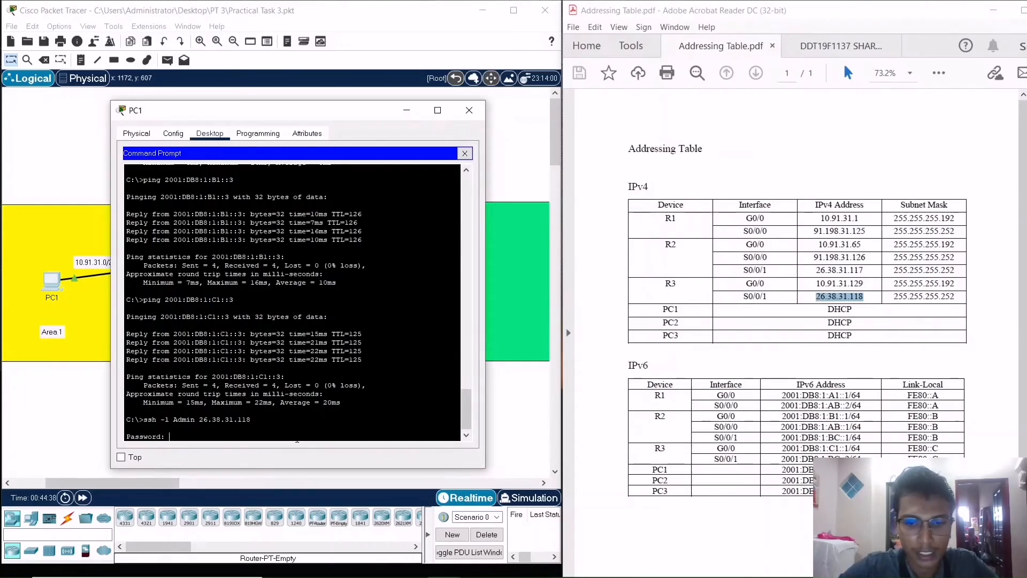
pyautogui.press('Return')
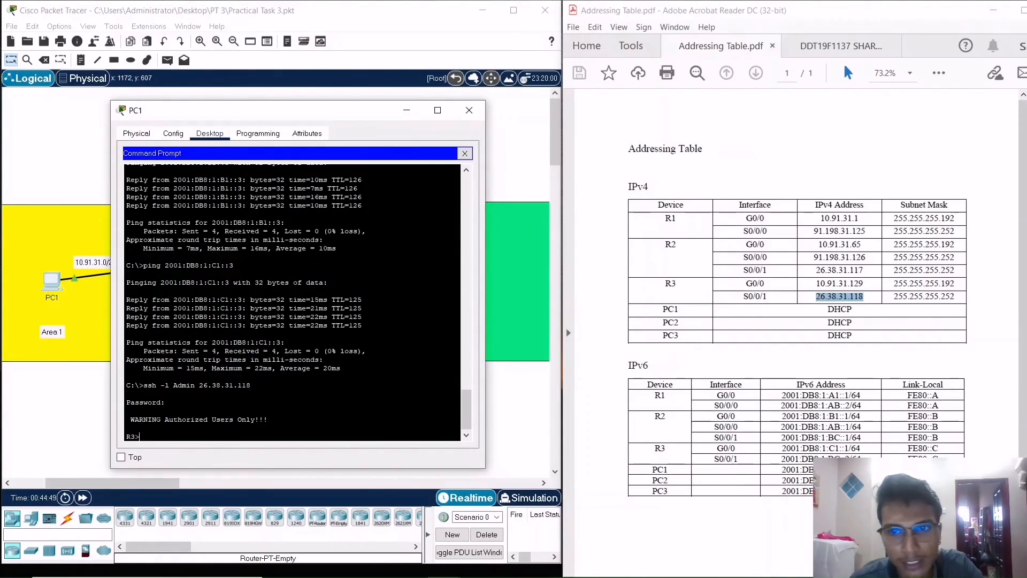
# End the SSH session on R3 with exit, and bring up the Practical Task 03 PDF with the multi-area OSPF rubric
pyautogui.write('exit')
pyautogui.press('Return')
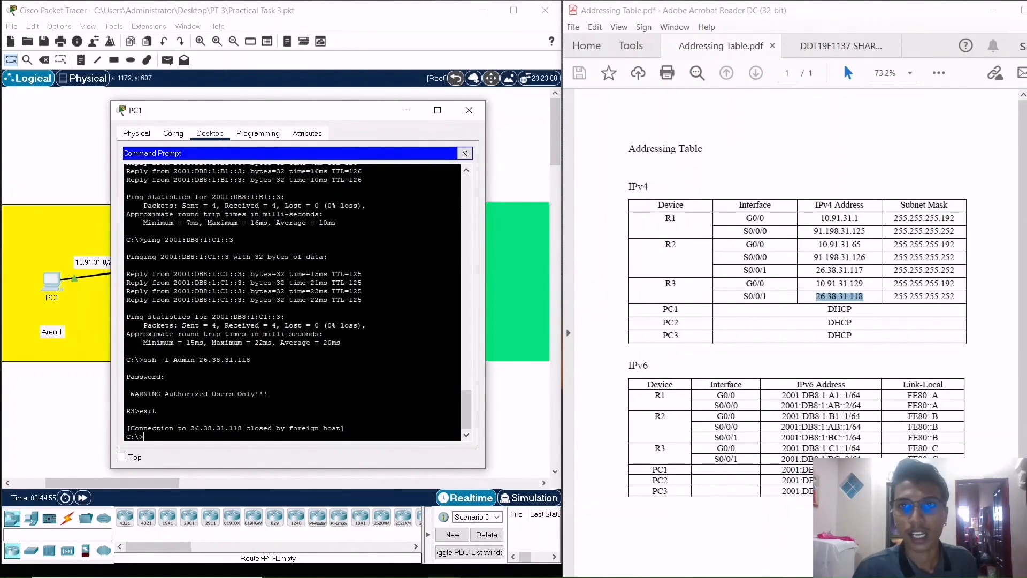
pyautogui.click(804, 47)
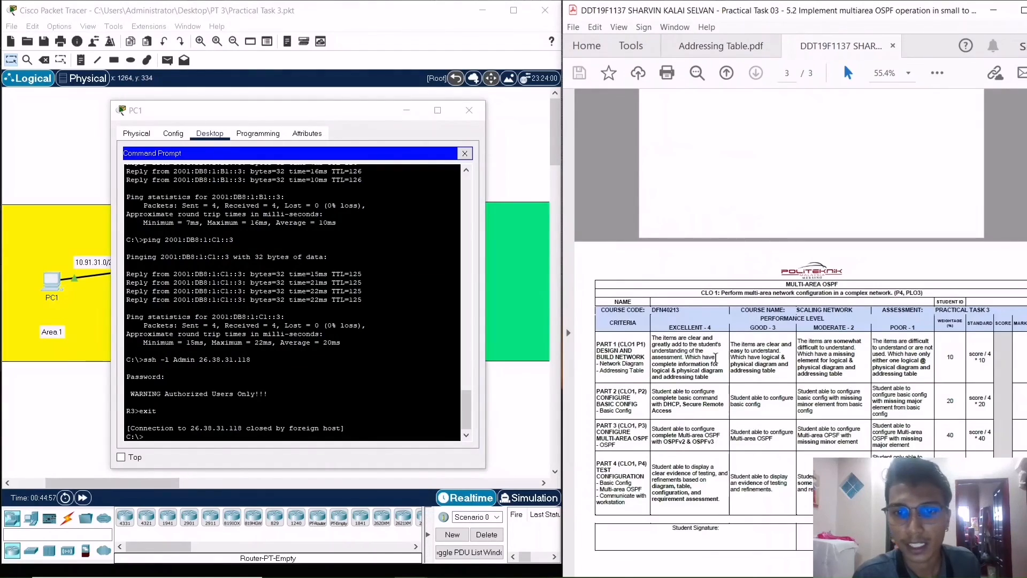